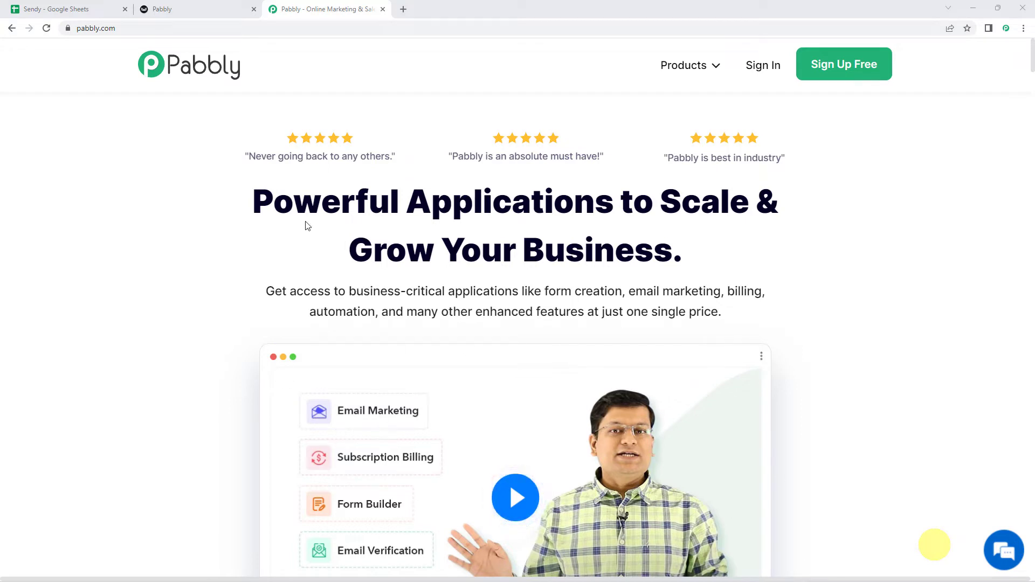
# - Sign in at pabbly.com and launch Pabbly Connect from the All Apps page to reach its dashboard
pyautogui.click(114, 27)
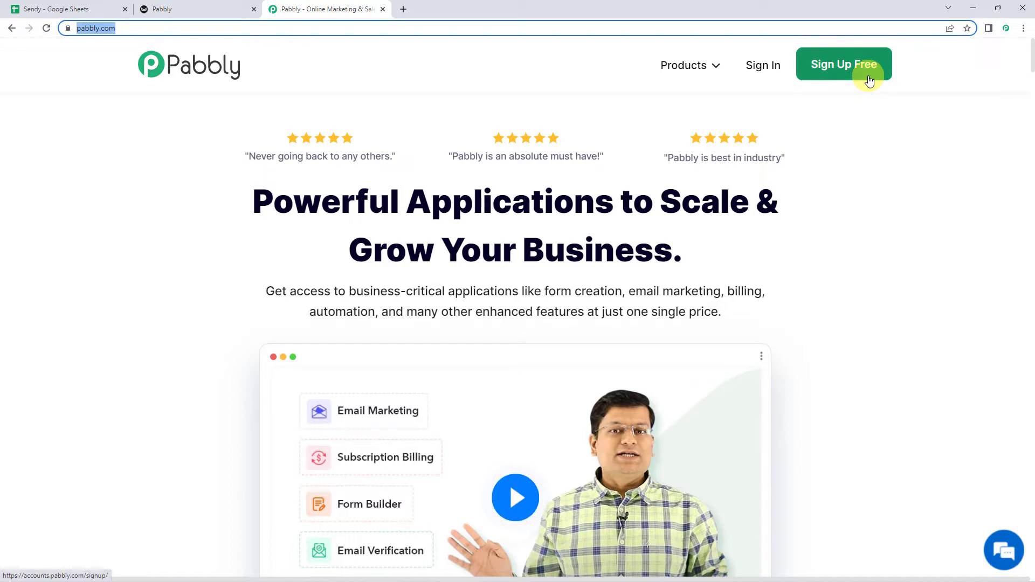
pyautogui.click(841, 65)
pyautogui.click(763, 64)
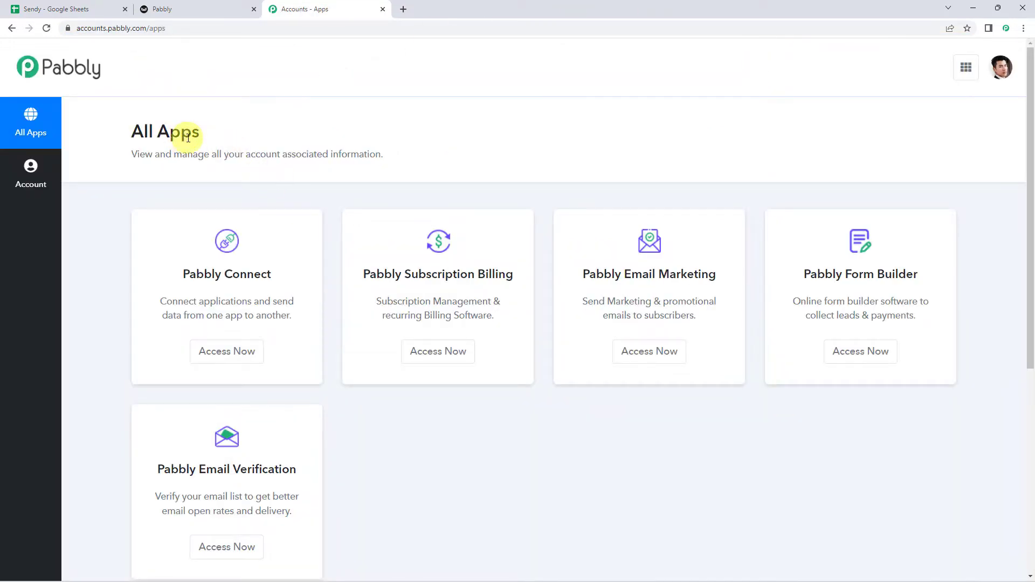
pyautogui.click(232, 358)
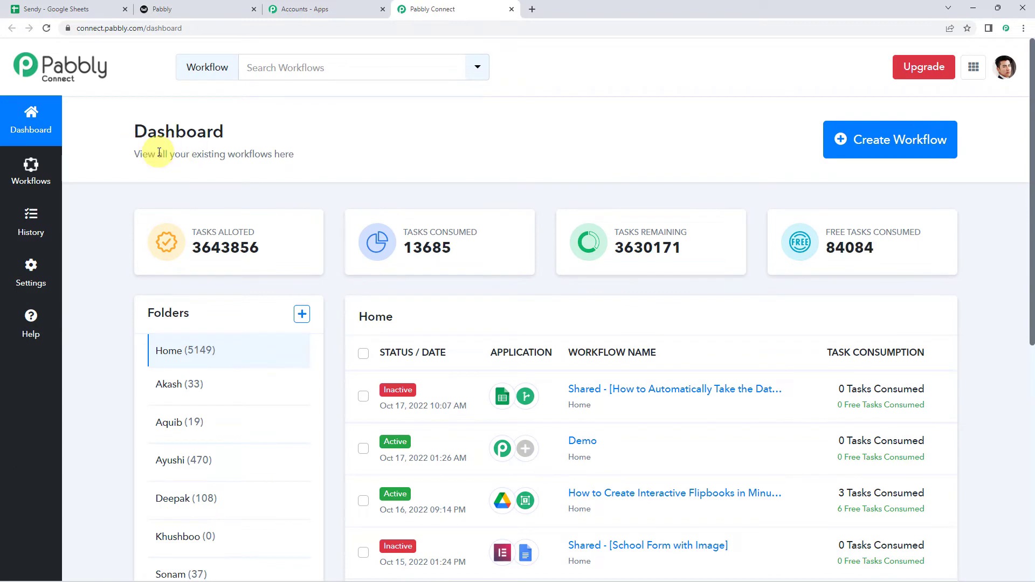
pyautogui.scroll(-4, 457, 434)
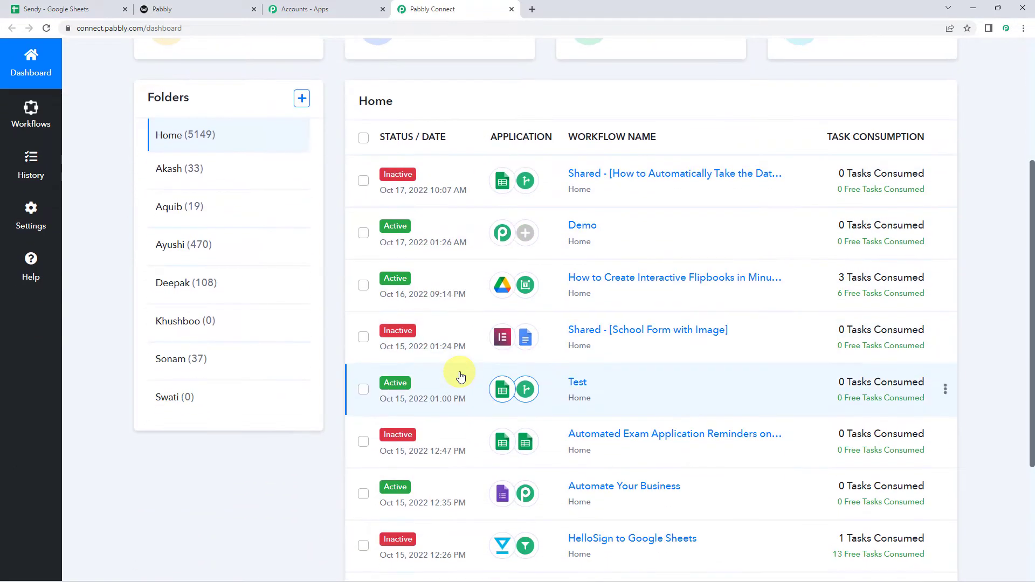
pyautogui.scroll(4, 460, 376)
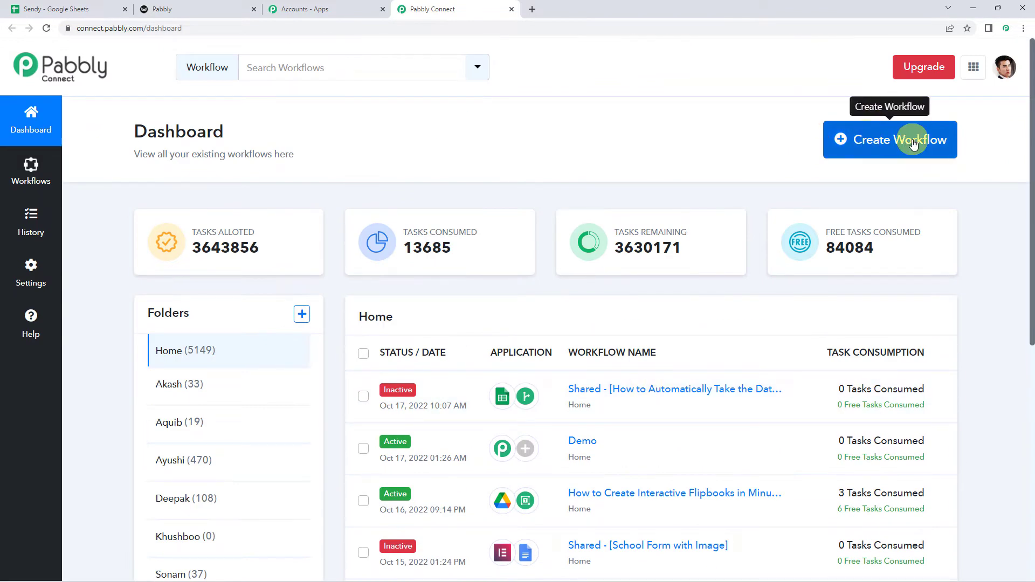
# - Create a new workflow named 'Google Sheets to Sendy Integration'
pyautogui.click(913, 143)
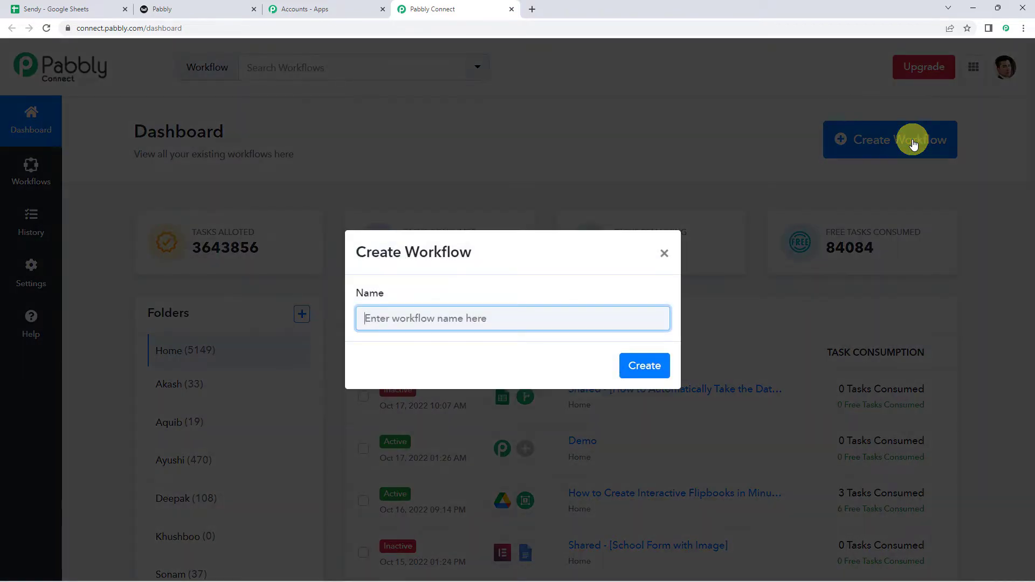
pyautogui.write('Go')
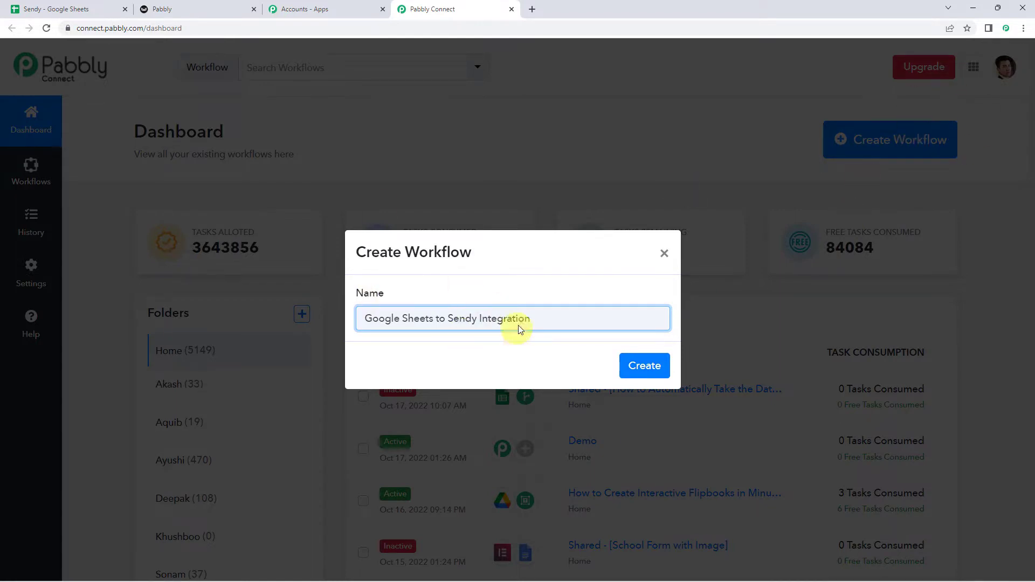
pyautogui.click(636, 369)
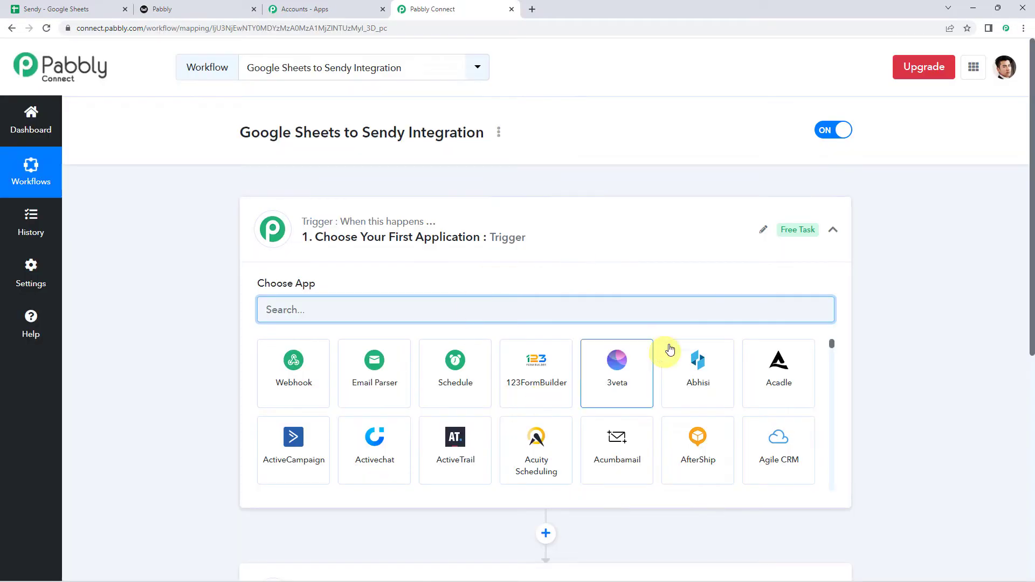
# - Search 'sheet' in the trigger step's app list and pick Google Sheets as the trigger app
pyautogui.click(527, 243)
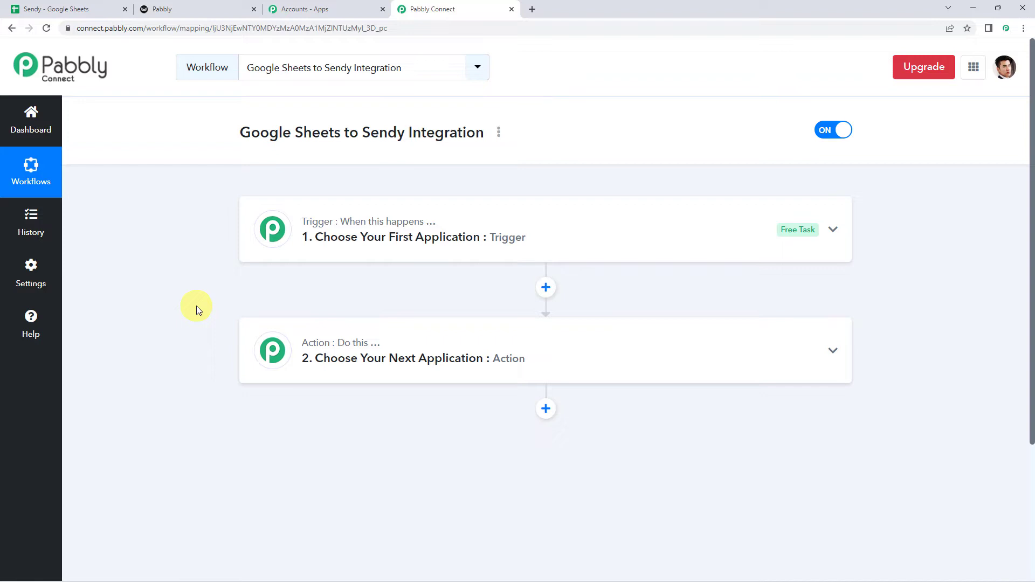
pyautogui.click(522, 249)
pyautogui.click(358, 311)
pyautogui.write('sheet')
pyautogui.click(310, 356)
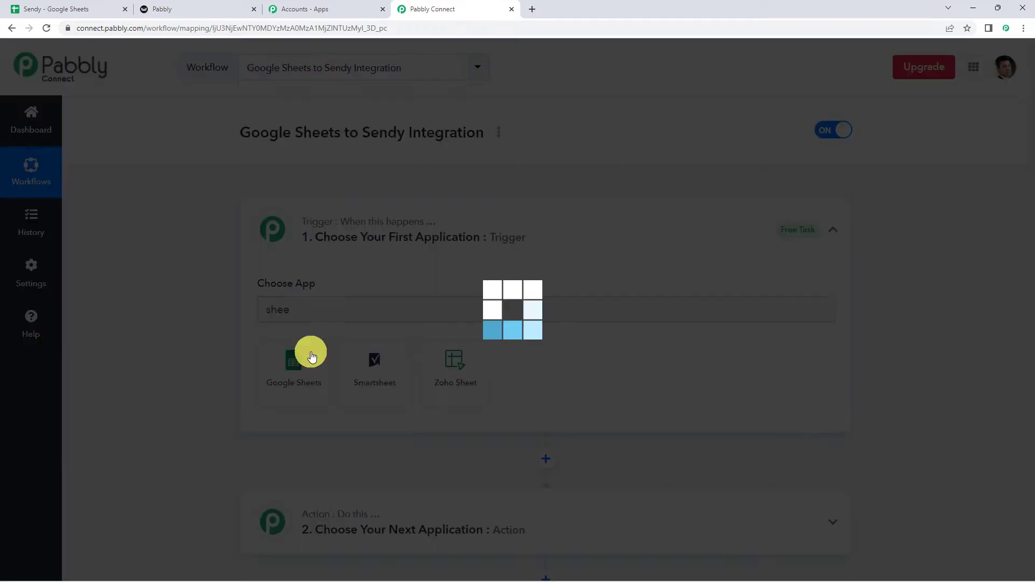
pyautogui.click(295, 370)
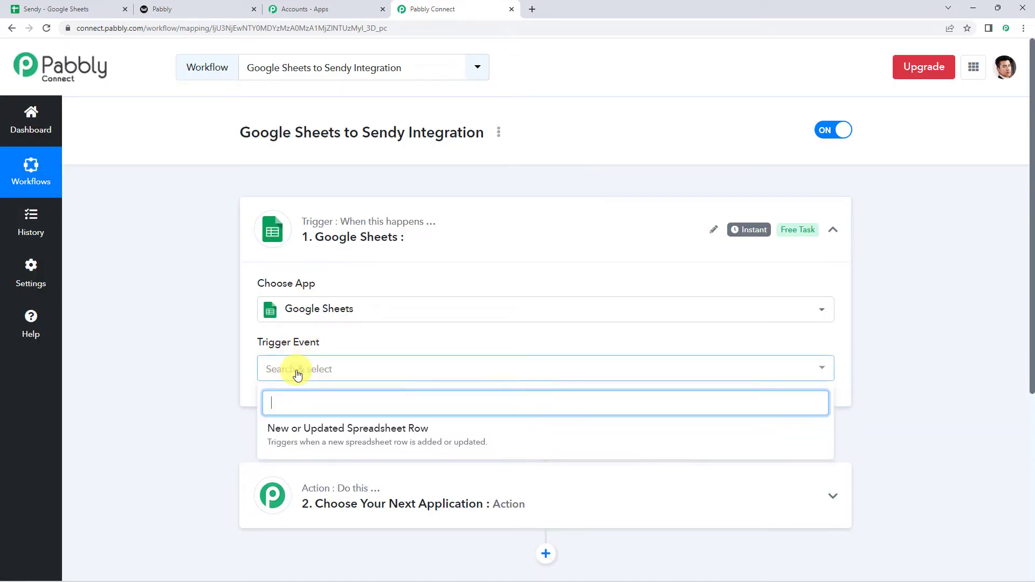
# - Set the trigger event to 'New or Updated Spreadsheet Row' and copy its webhook URL
pyautogui.click(403, 437)
pyautogui.scroll(-3, 403, 433)
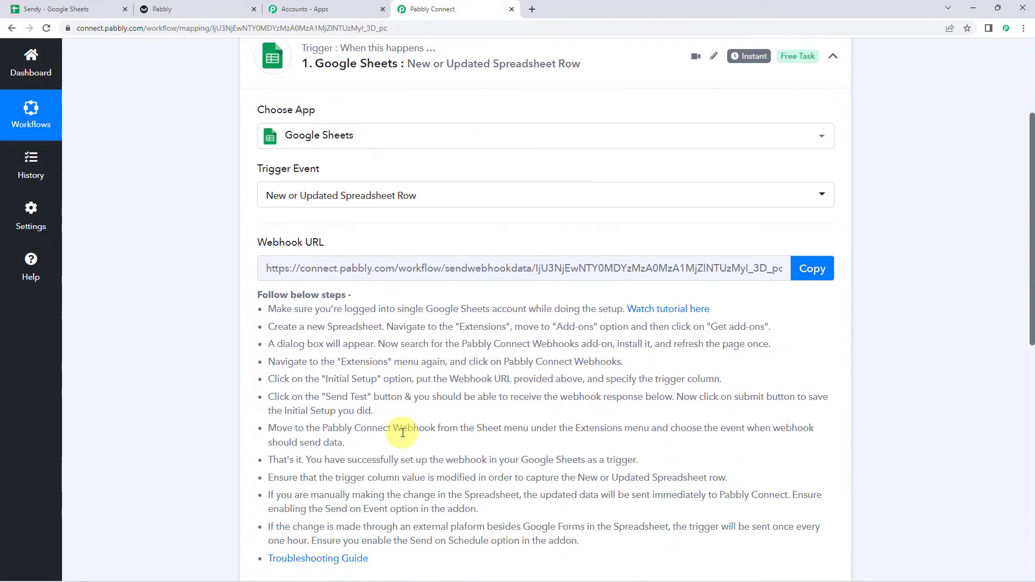
pyautogui.scroll(-1, 403, 432)
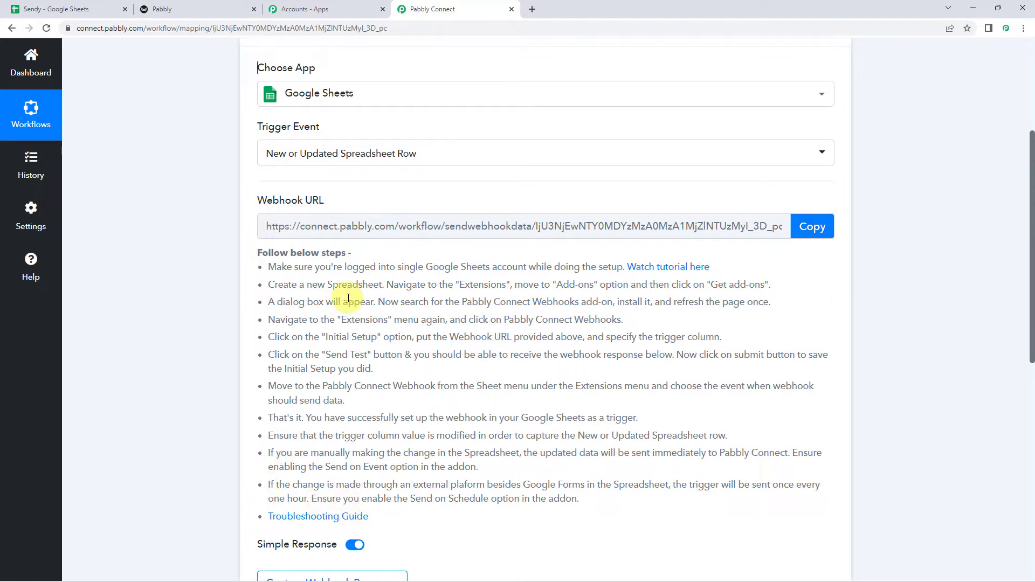
pyautogui.click(812, 229)
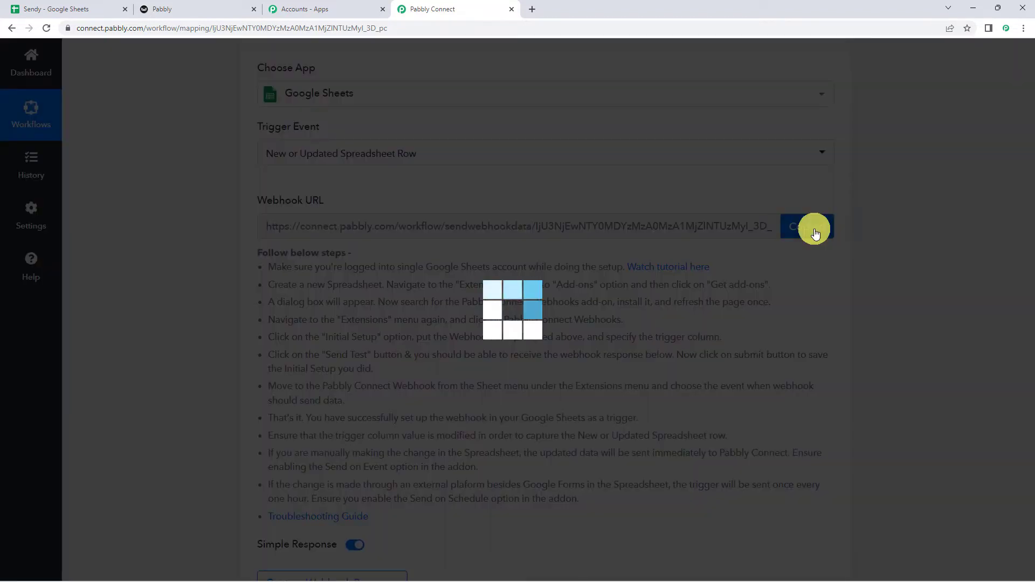
pyautogui.click(56, 10)
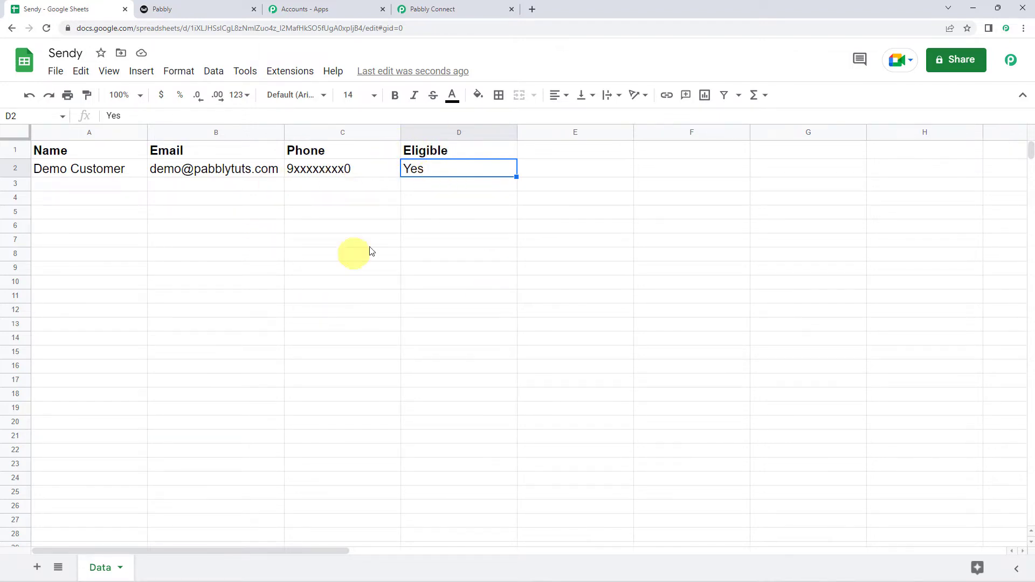
pyautogui.click(270, 69)
pyautogui.moveTo(308, 94)
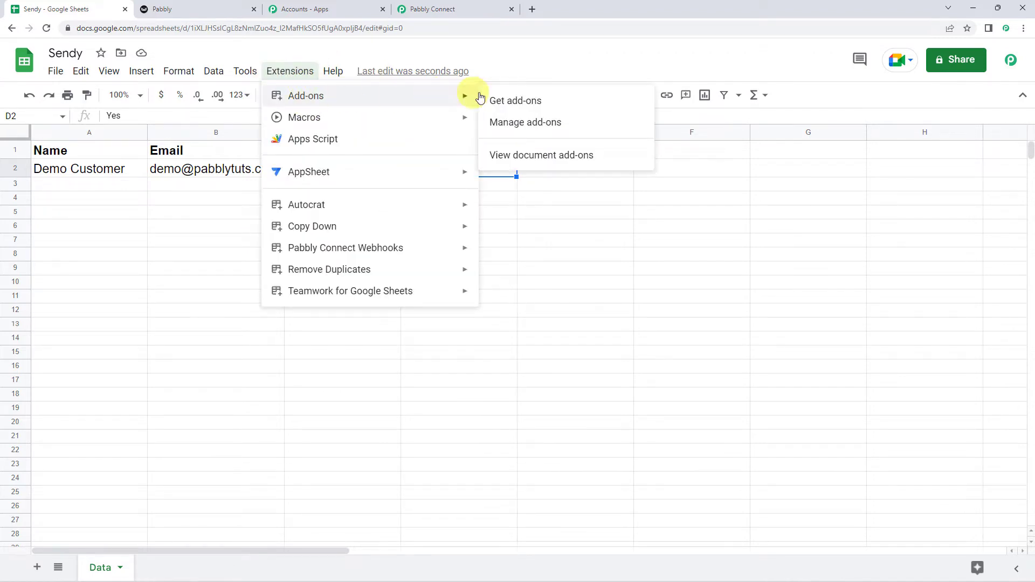
pyautogui.click(504, 99)
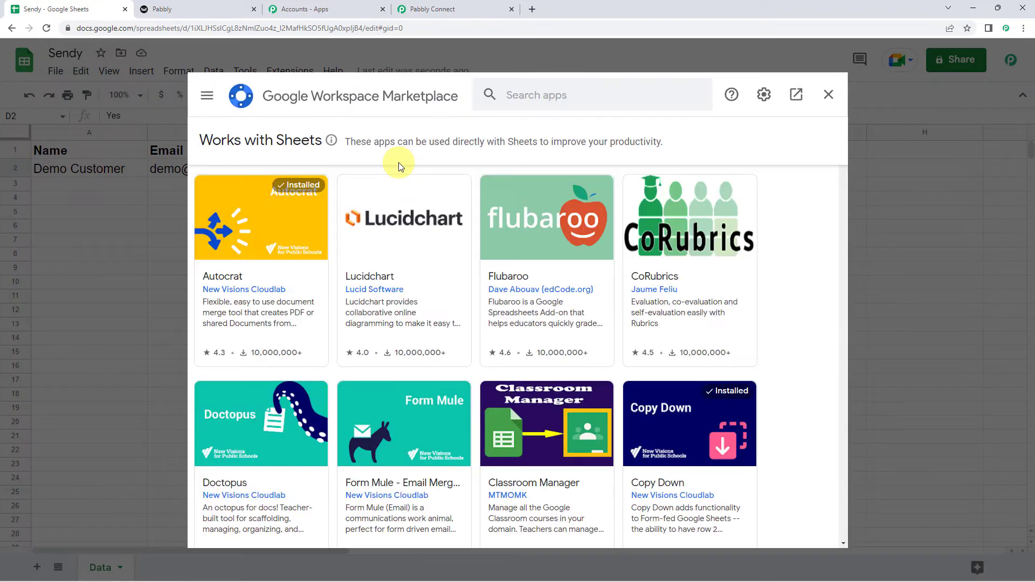
pyautogui.click(535, 101)
pyautogui.write('pabb')
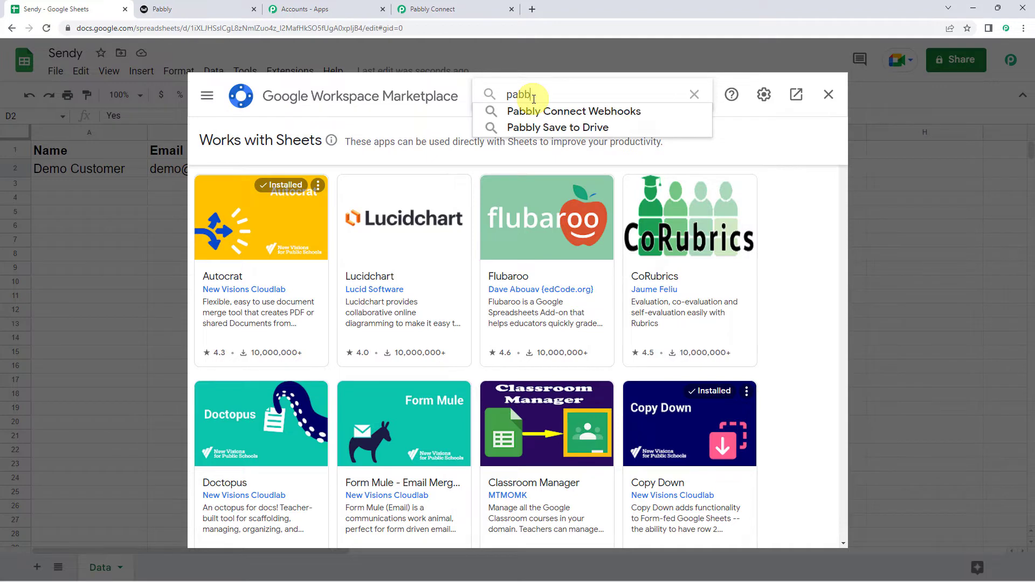
pyautogui.click(527, 110)
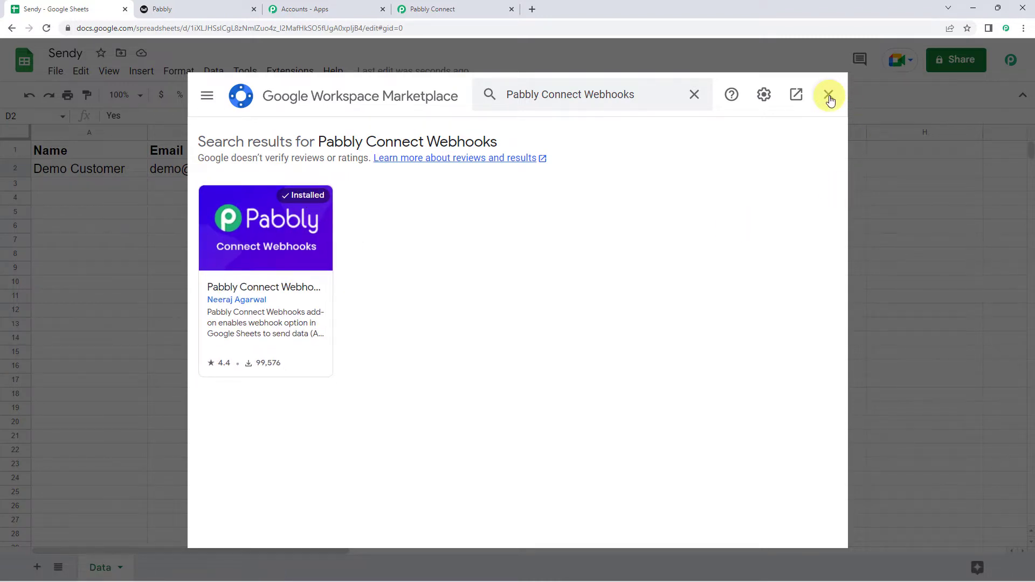
pyautogui.click(829, 97)
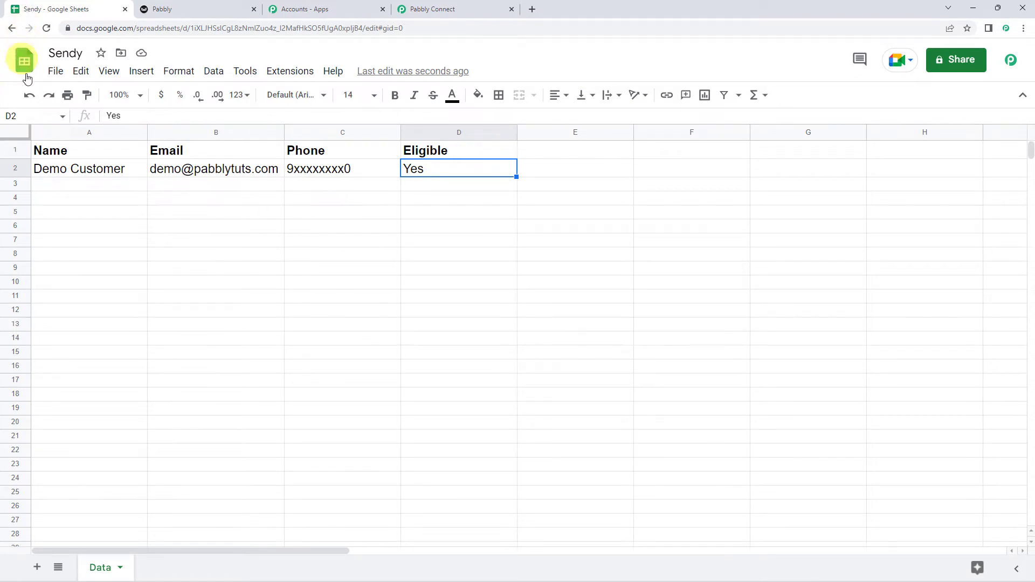
# - Reload the Sendy spreadsheet and open Extensions > Pabbly Connect Webhooks > Initial Setup
pyautogui.click(47, 33)
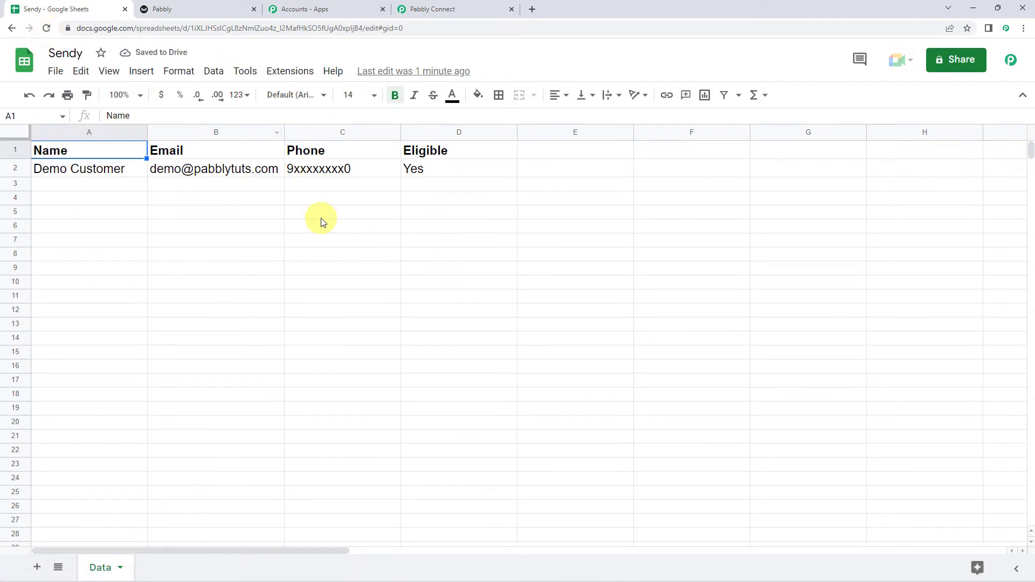
pyautogui.click(285, 74)
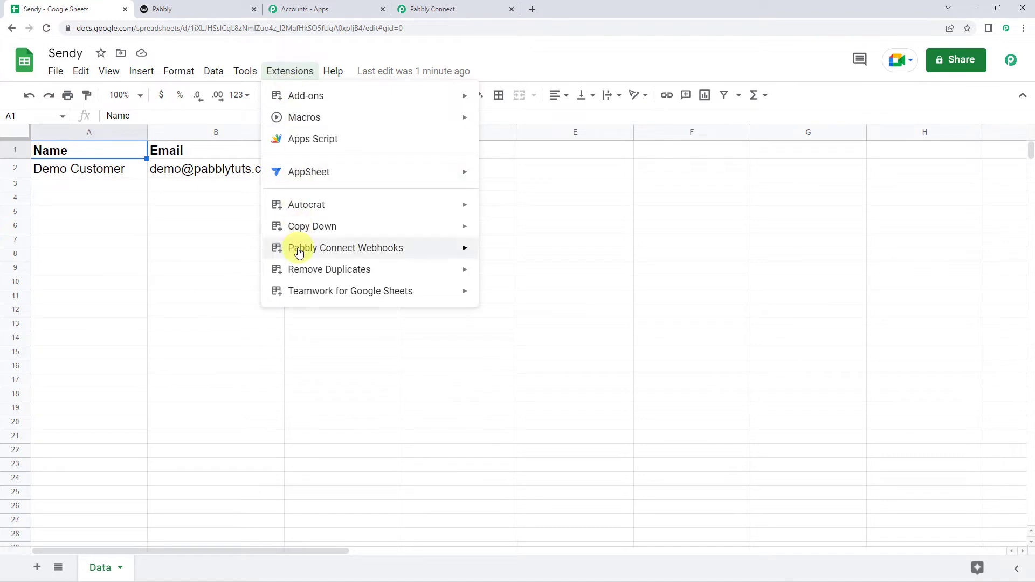
pyautogui.moveTo(296, 249)
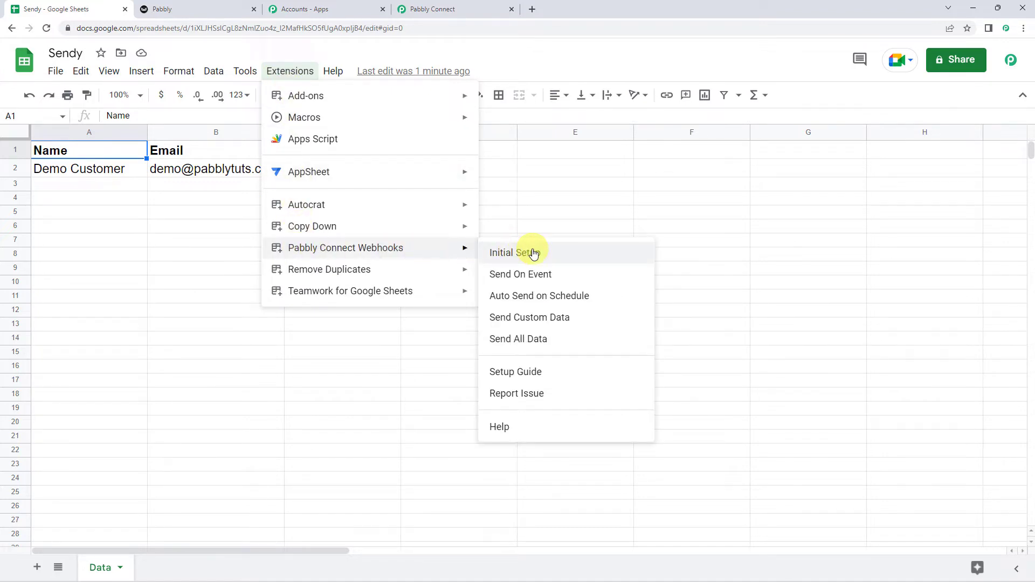
pyautogui.click(533, 254)
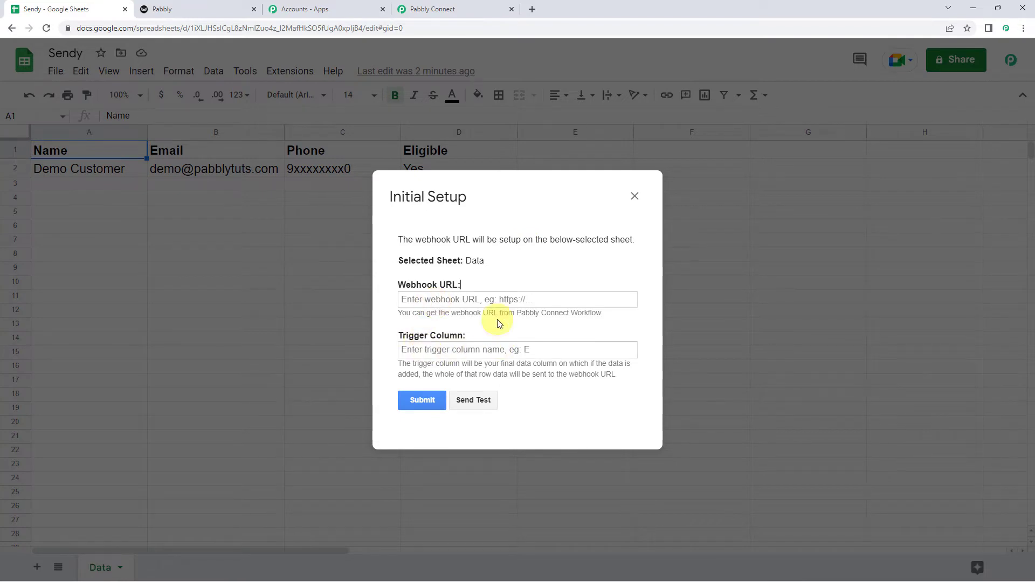
# - Paste the copied webhook URL and enter D as the trigger column in the setup dialog
pyautogui.rightClick(427, 299)
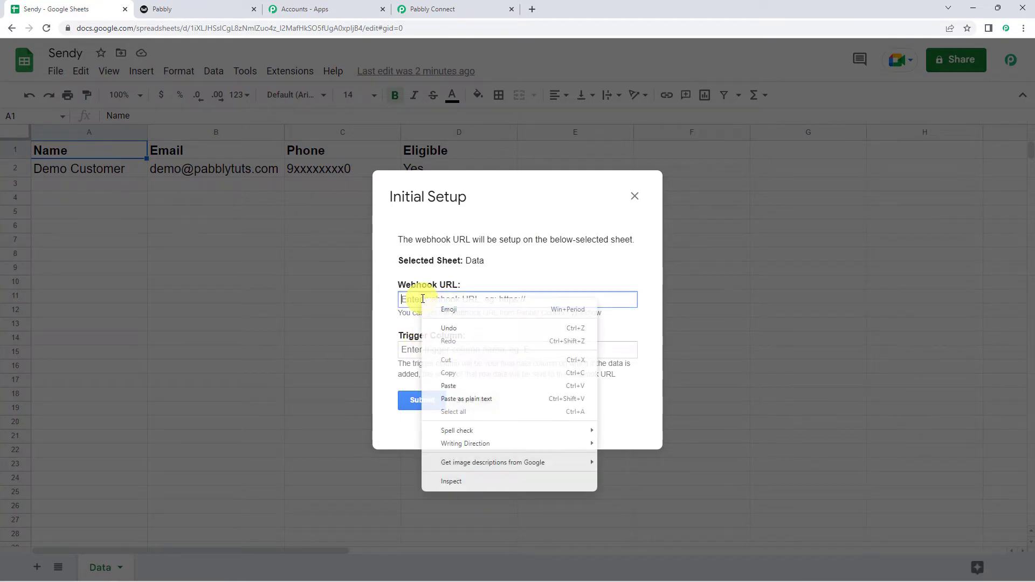
pyautogui.click(448, 386)
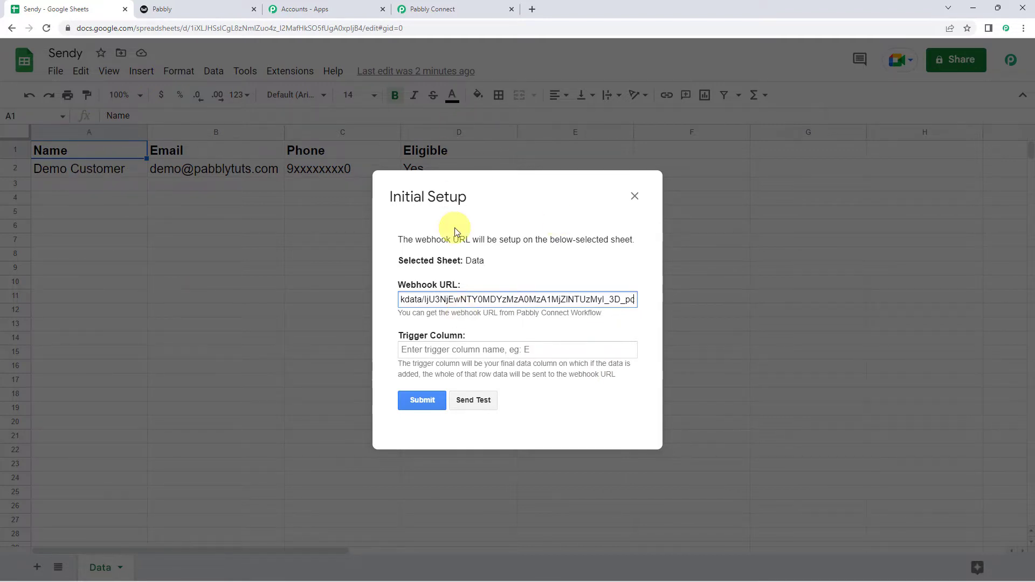
pyautogui.click(430, 347)
pyautogui.write('D')
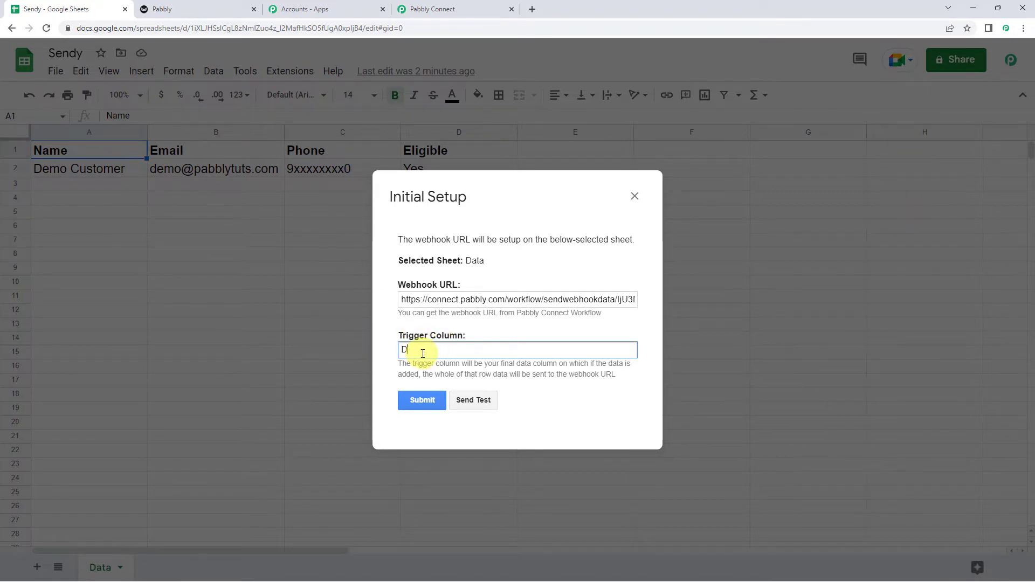
# - Send a test row to Pabbly Connect, submit the webhook setup and close the dialog
pyautogui.click(482, 400)
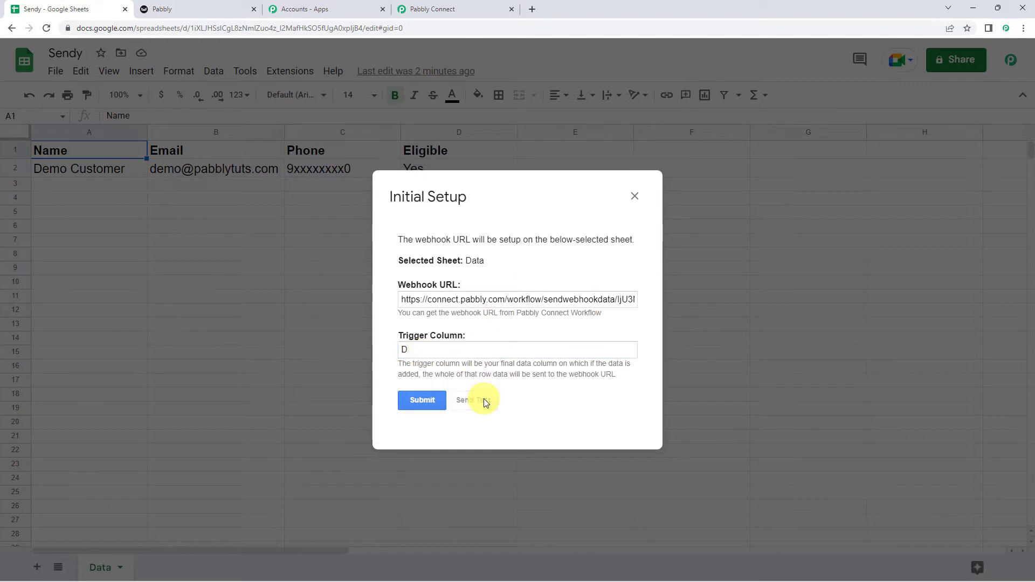
pyautogui.scroll(-1, 483, 398)
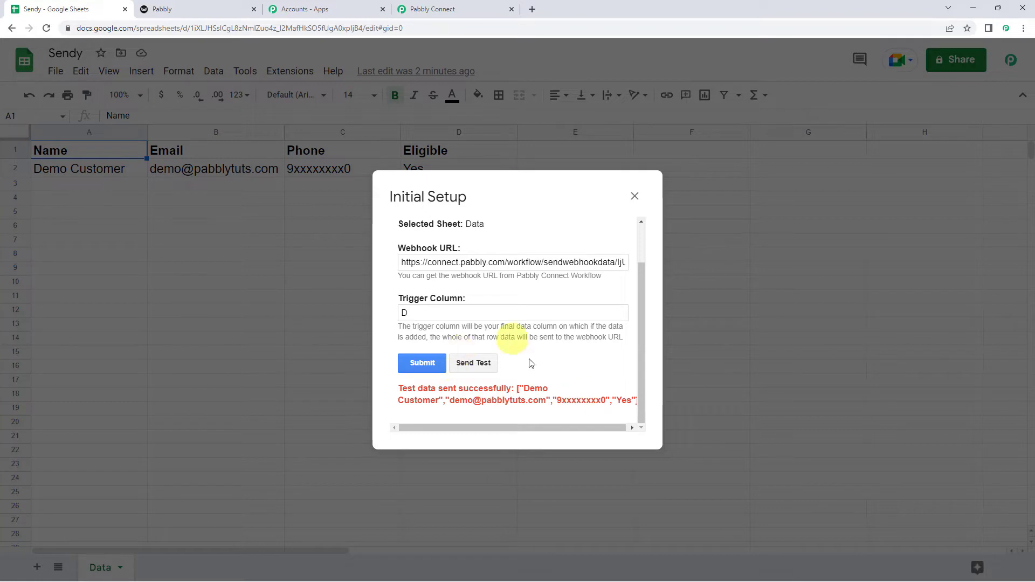
pyautogui.click(422, 365)
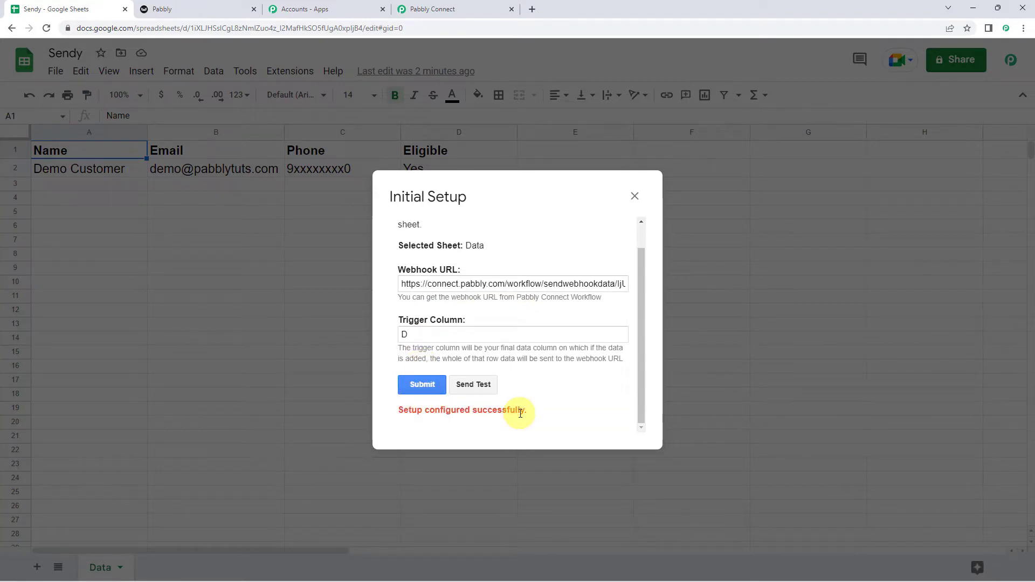
pyautogui.click(635, 196)
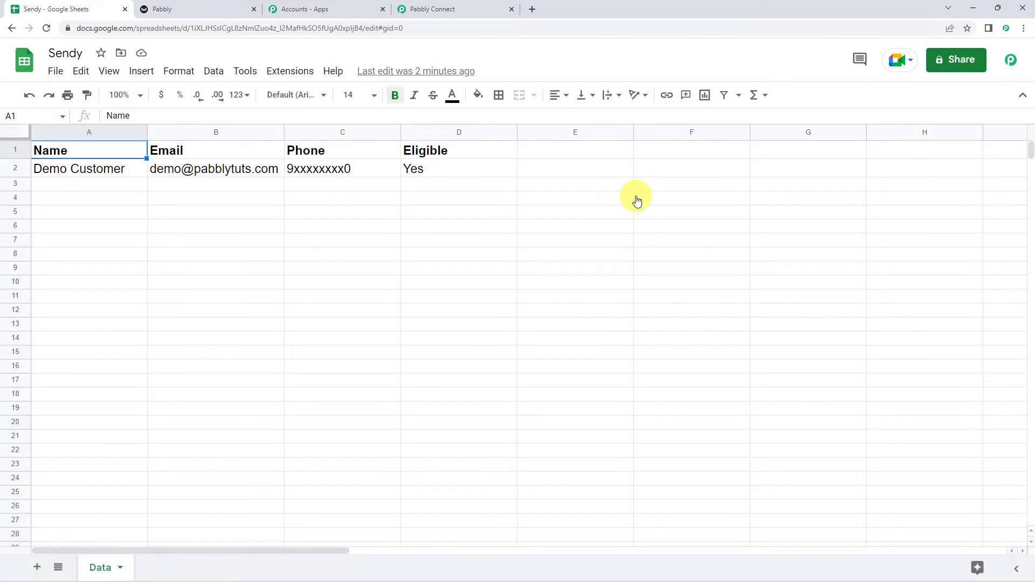
# - Turn on Send On Event in the Pabbly Connect Webhooks add-on and confirm it is ticked
pyautogui.click(290, 71)
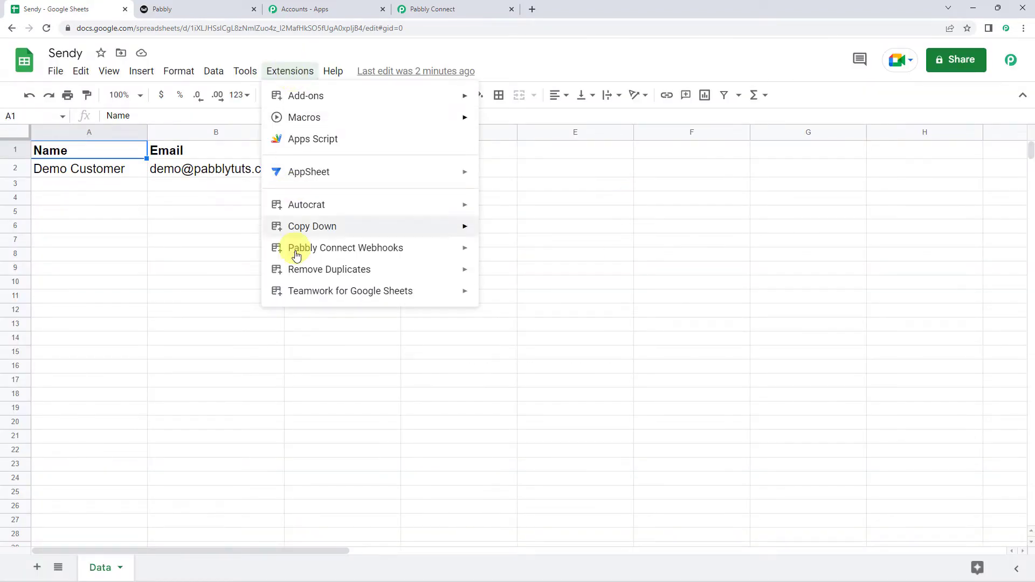
pyautogui.moveTo(308, 249)
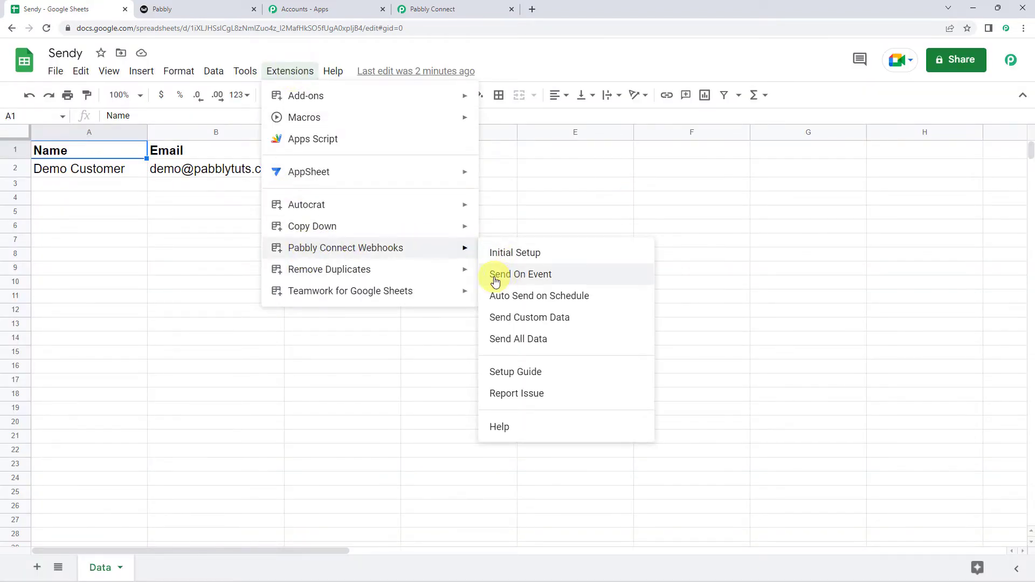
pyautogui.click(539, 276)
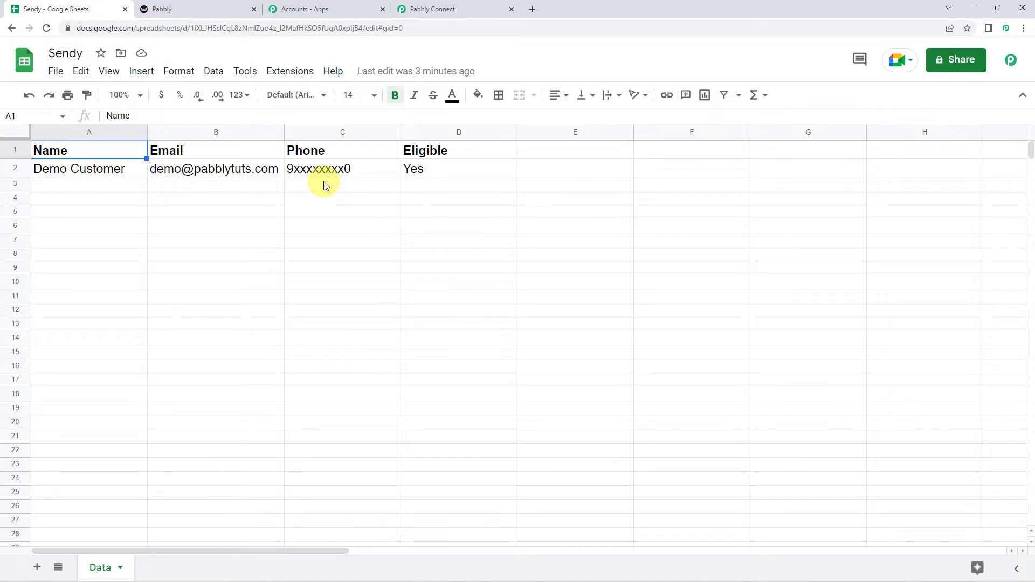
pyautogui.click(280, 70)
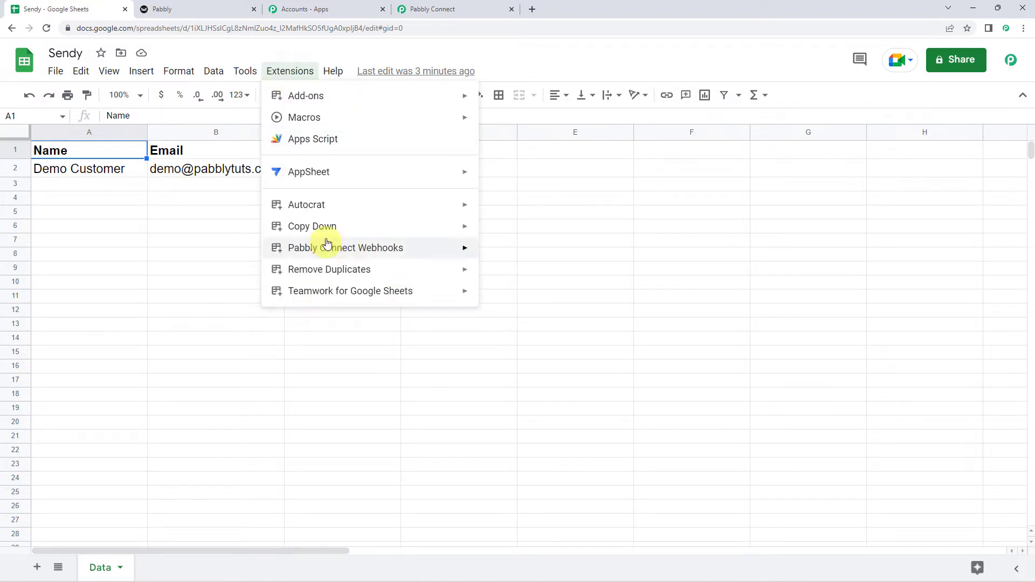
pyautogui.moveTo(419, 247)
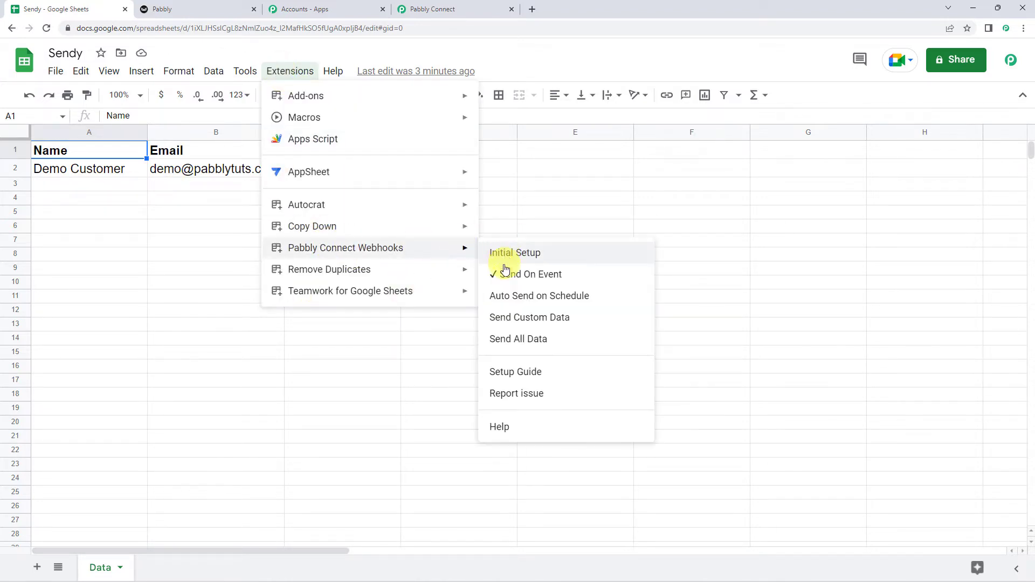
pyautogui.click(445, 6)
# - Review the response's SpreadsheetName, SheetName, RowIndex, Phone, Name, Email and Eligible values
pyautogui.scroll(-5, 206, 260)
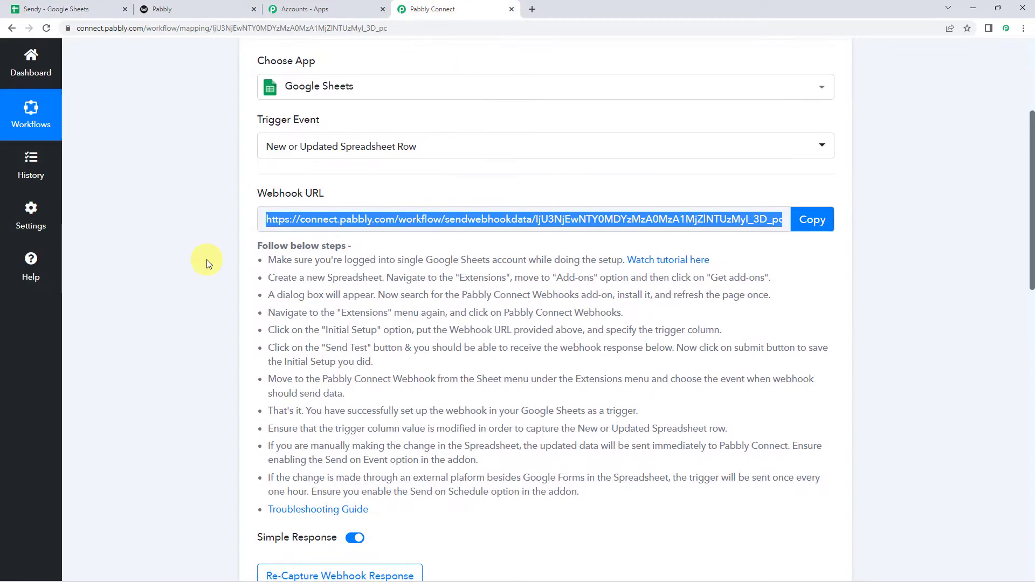
pyautogui.scroll(-4, 206, 260)
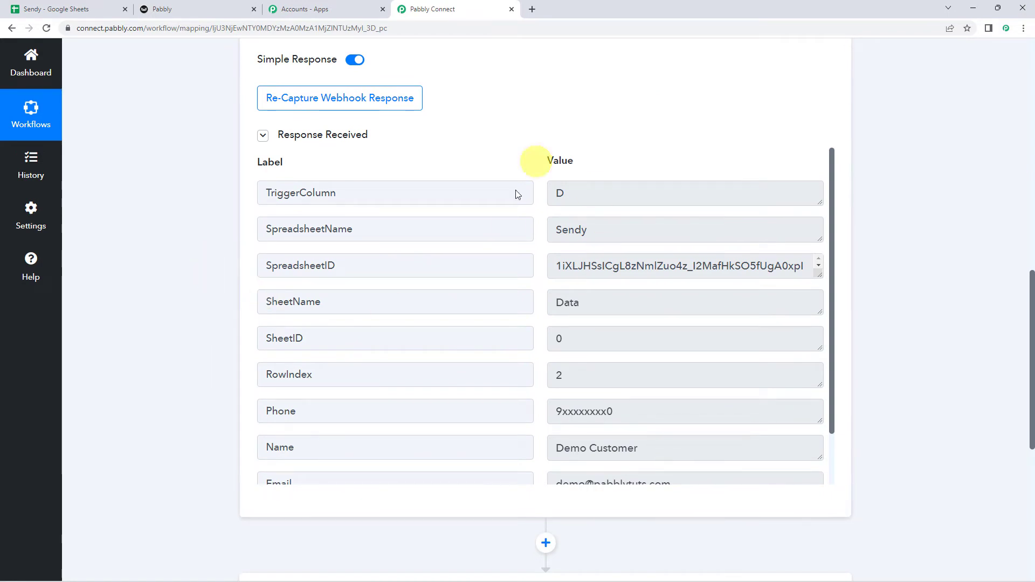
pyautogui.click(618, 232)
pyautogui.click(606, 301)
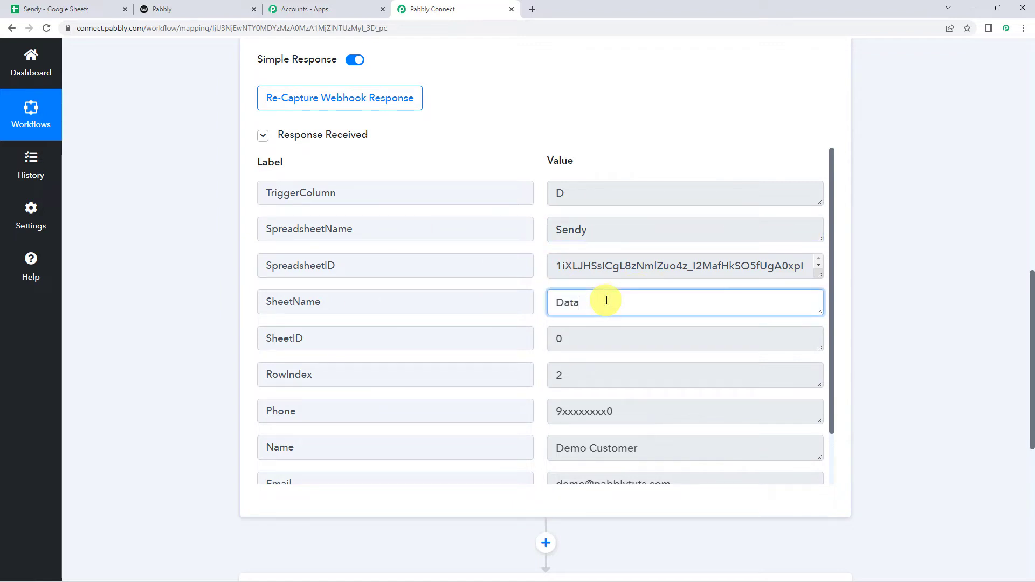
pyautogui.scroll(-2, 606, 300)
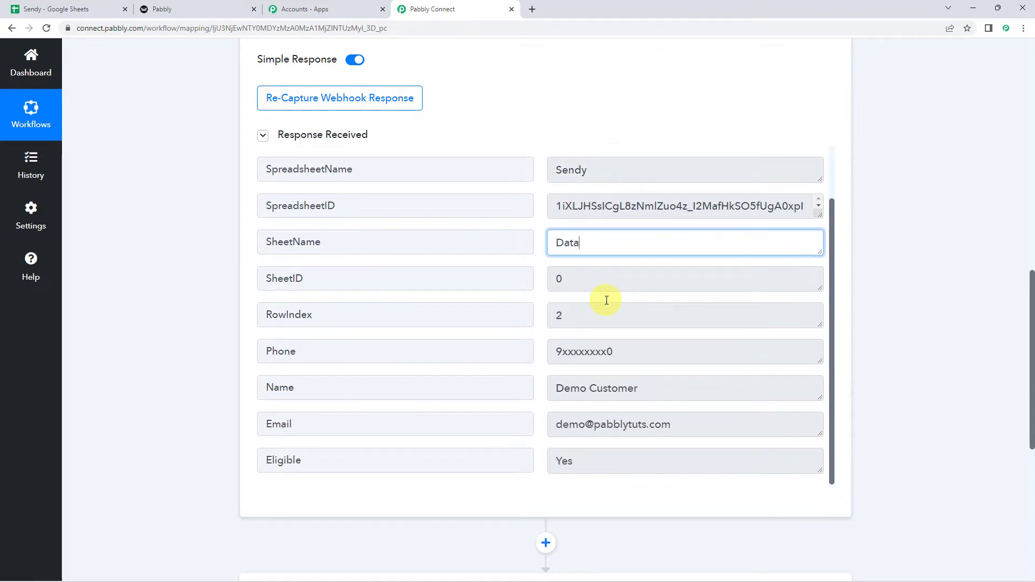
pyautogui.click(573, 320)
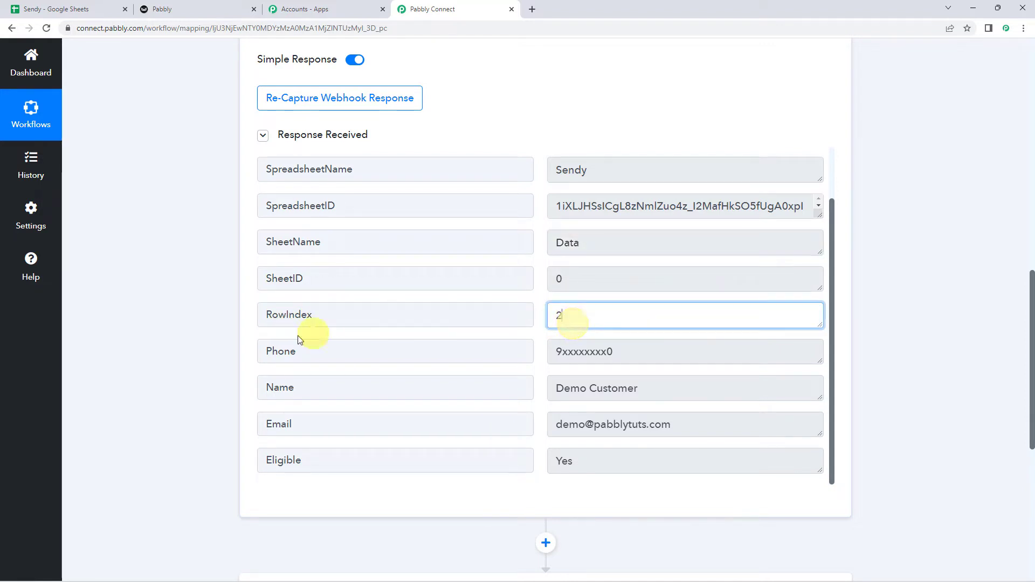
pyautogui.click(645, 347)
pyautogui.click(667, 384)
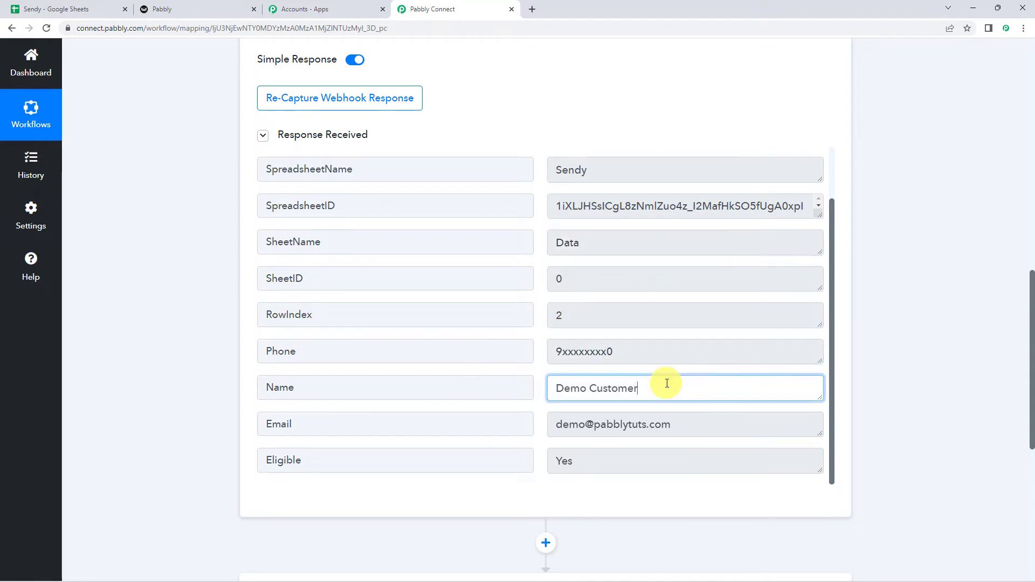
pyautogui.click(675, 421)
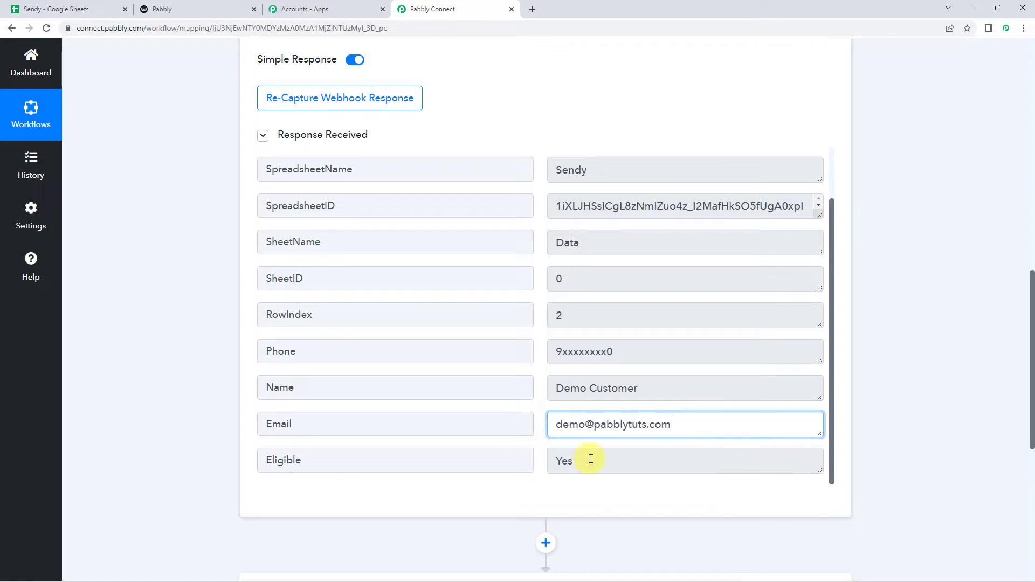
pyautogui.click(618, 456)
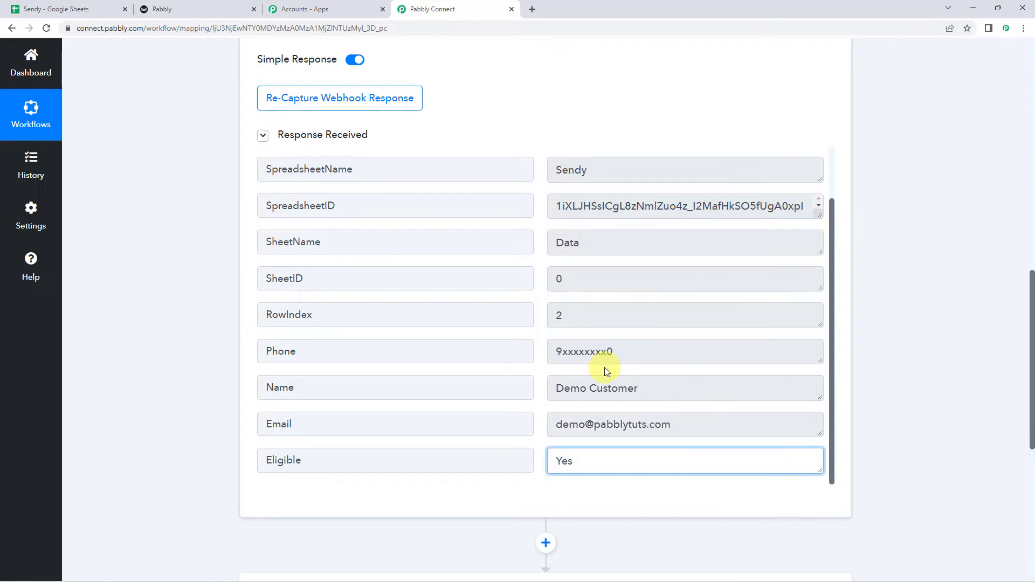
pyautogui.click(36, 4)
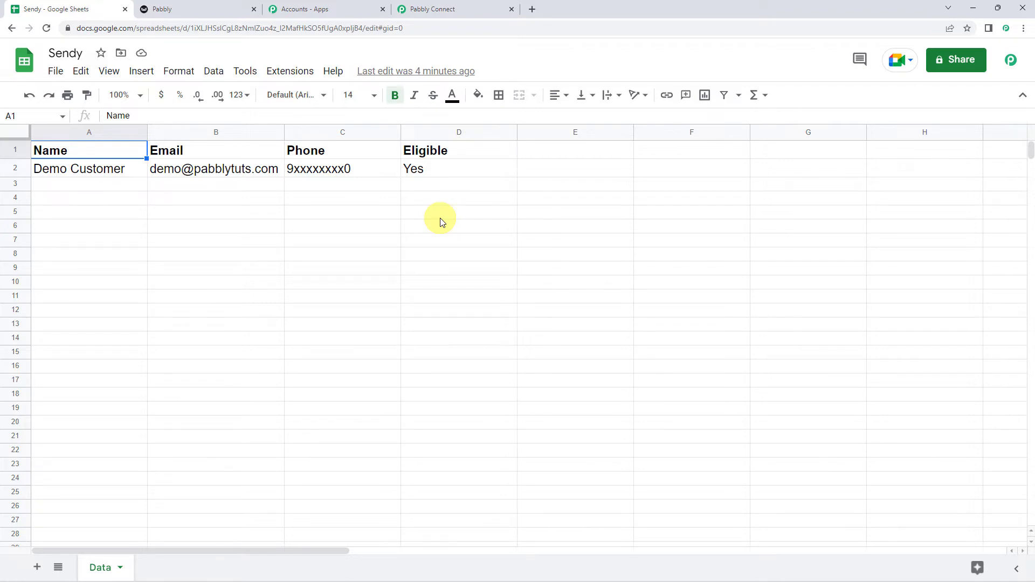
# - Choose Router as the workflow's action step
pyautogui.click(471, 4)
pyautogui.scroll(-5, 152, 324)
pyautogui.click(543, 232)
pyautogui.click(358, 308)
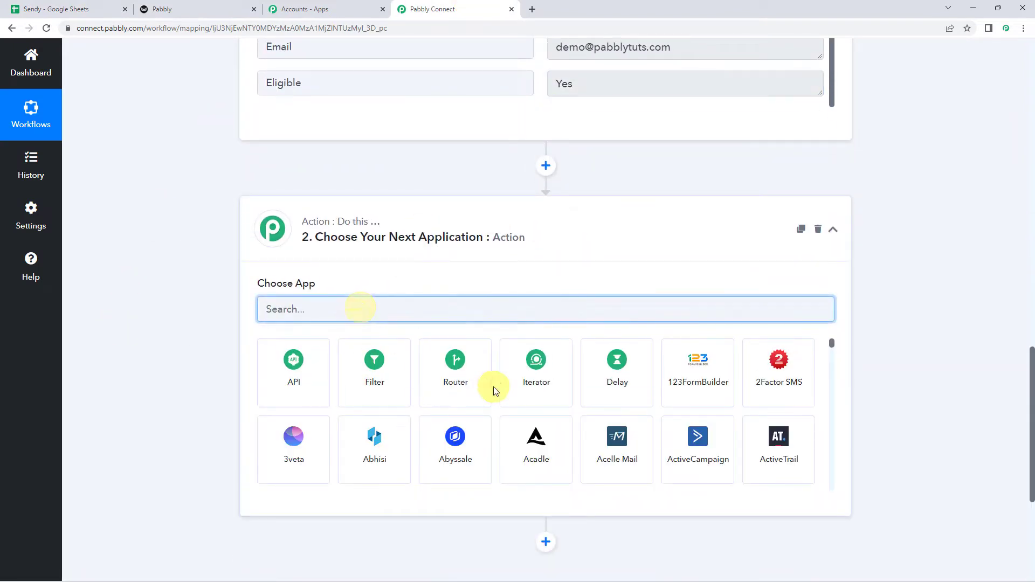
pyautogui.click(458, 386)
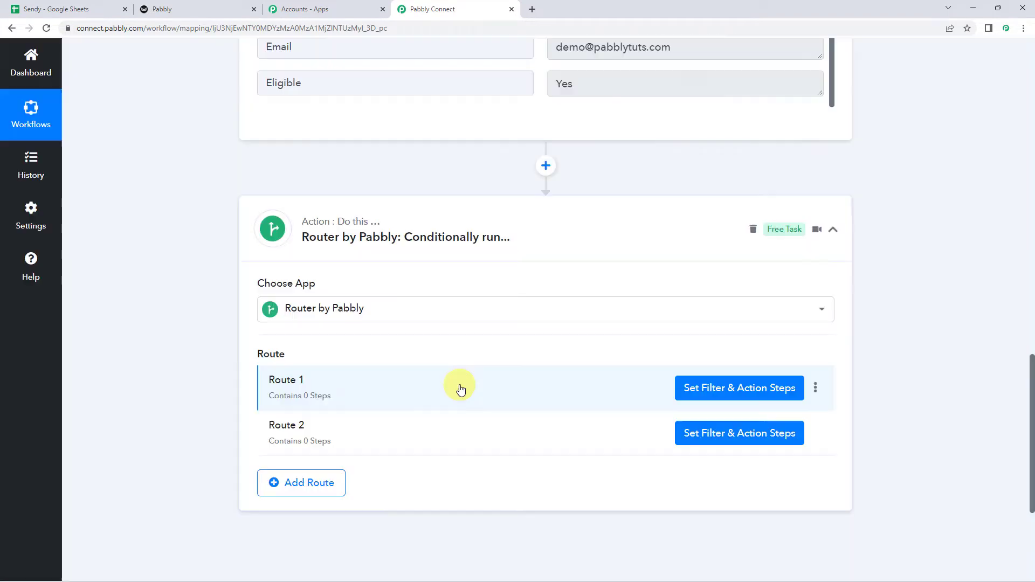
pyautogui.scroll(-2, 460, 386)
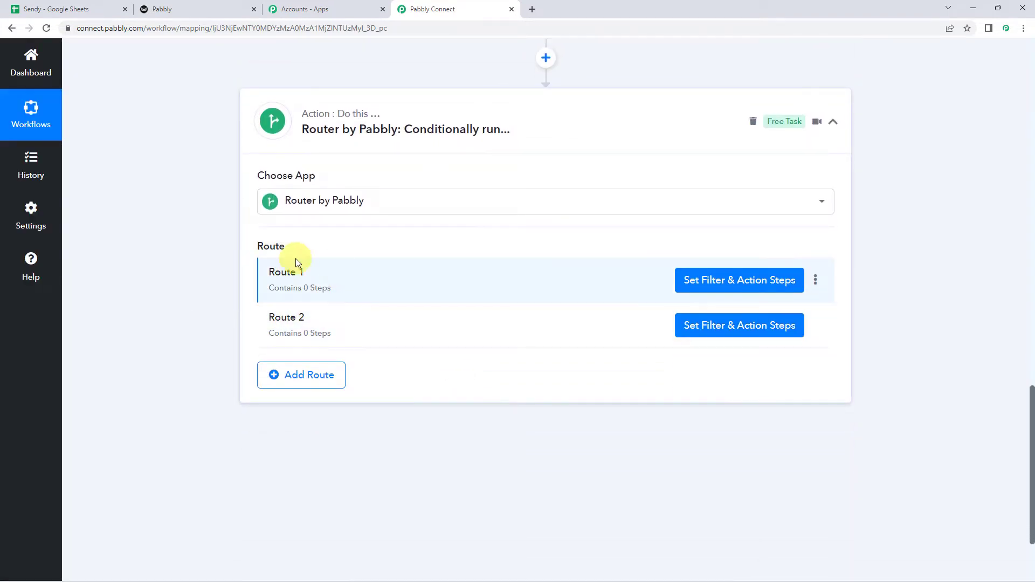
# - Rename Route 1 to 'Eligible Customers'
pyautogui.click(815, 280)
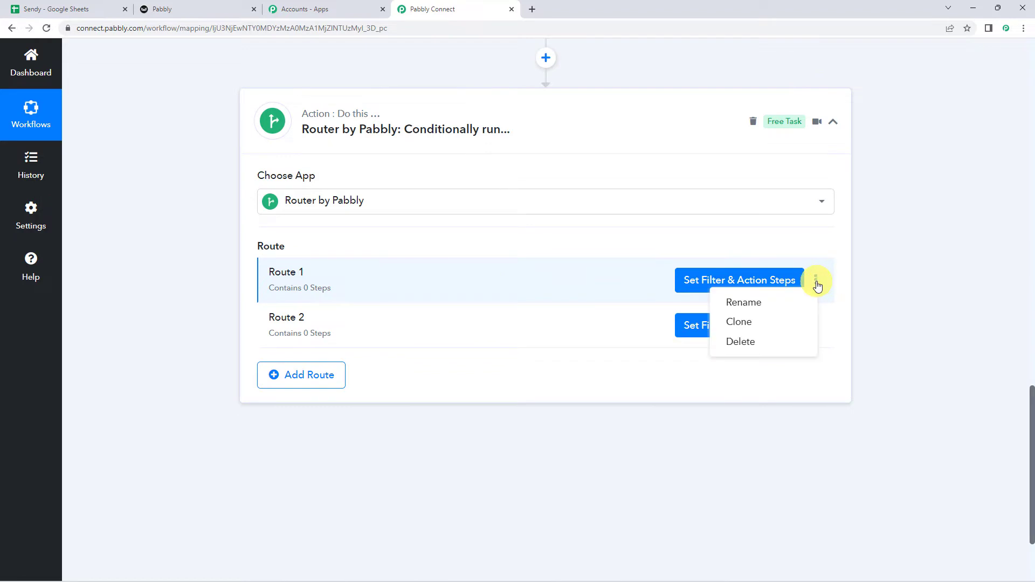
pyautogui.click(761, 307)
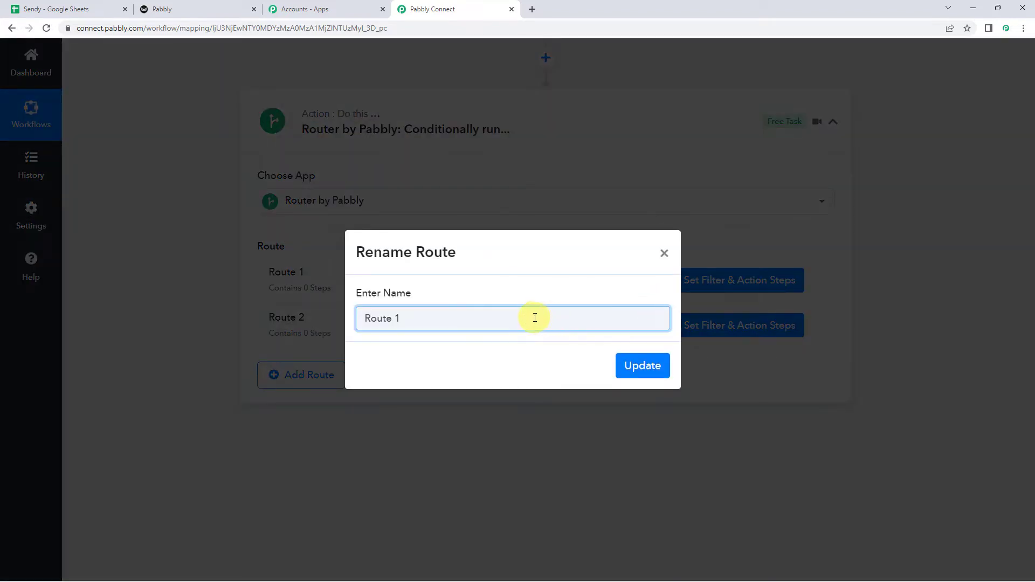
pyautogui.moveTo(533, 317); pyautogui.dragTo(245, 311)
pyautogui.press('BackSpace')
pyautogui.write('Eligible Customers')
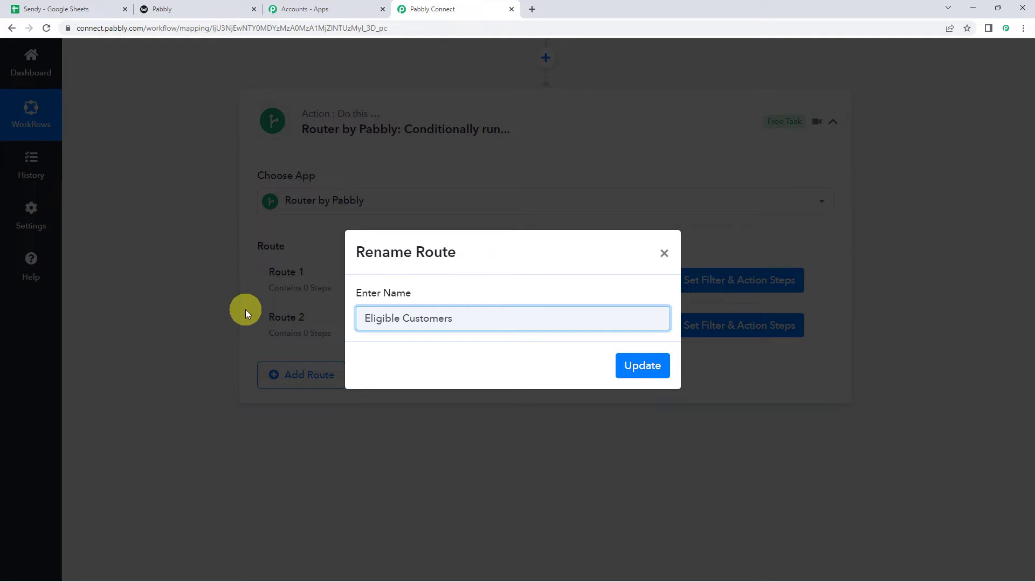
pyautogui.click(643, 365)
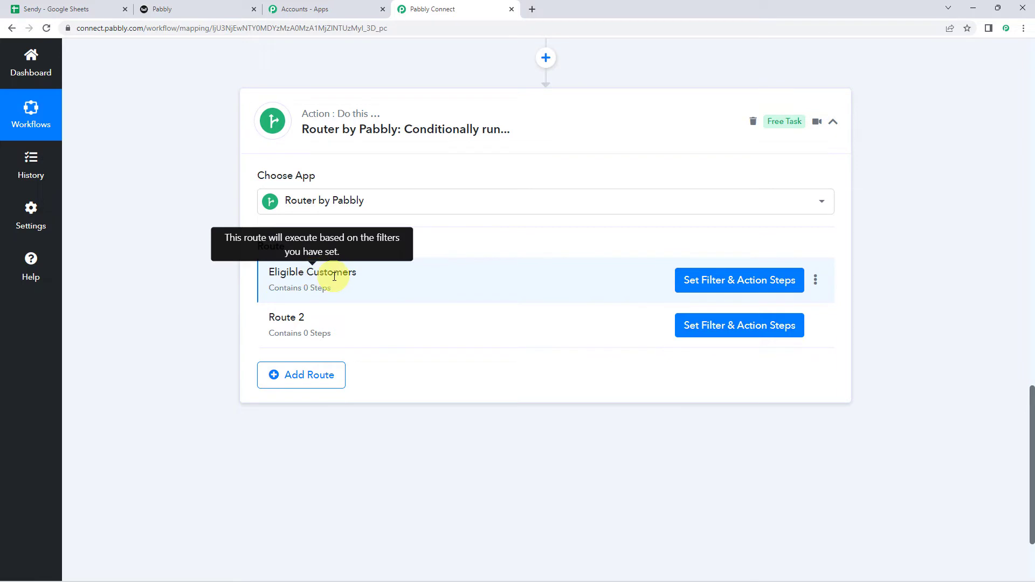
# - Add a route filter on the Google Sheets Eligible field, Equal to 'Yes'
pyautogui.click(739, 281)
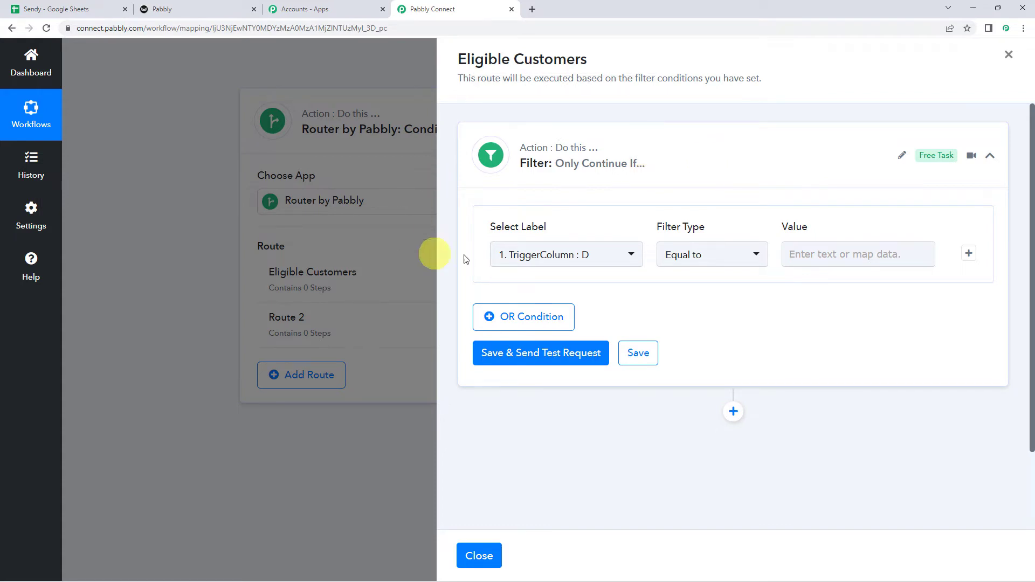
pyautogui.click(535, 255)
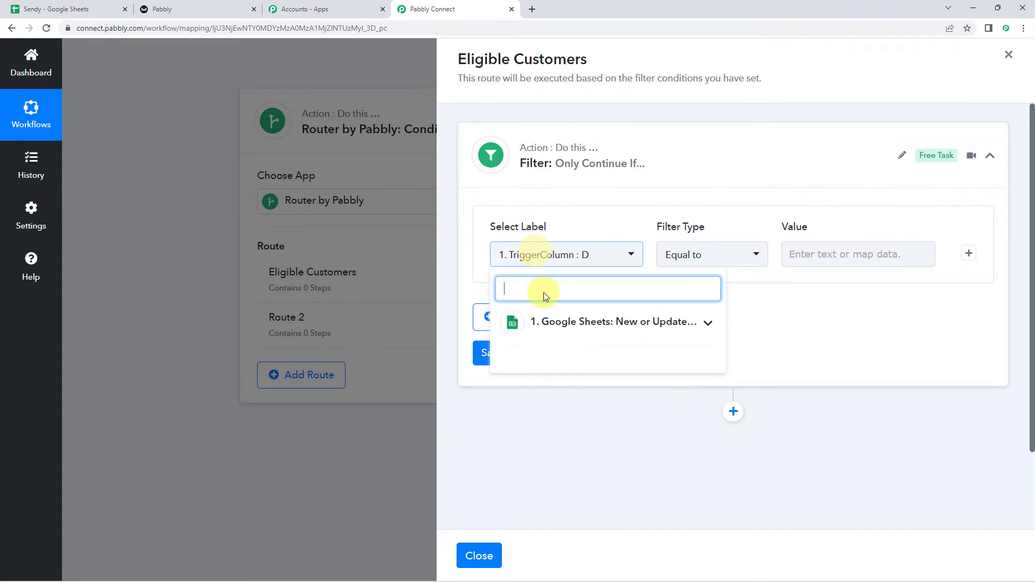
pyautogui.click(554, 322)
pyautogui.scroll(-1, 555, 415)
pyautogui.scroll(-1, 556, 415)
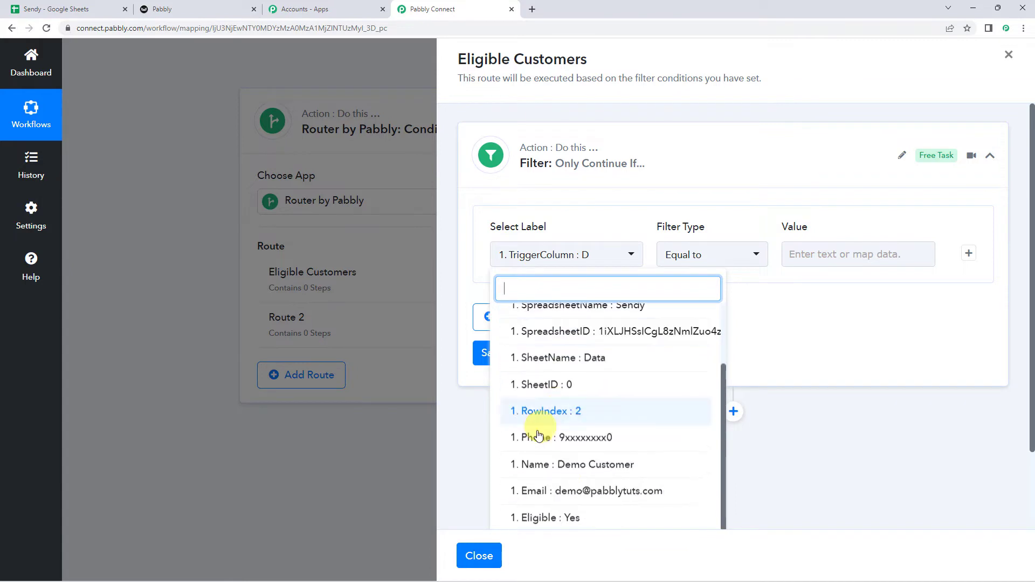
pyautogui.click(557, 522)
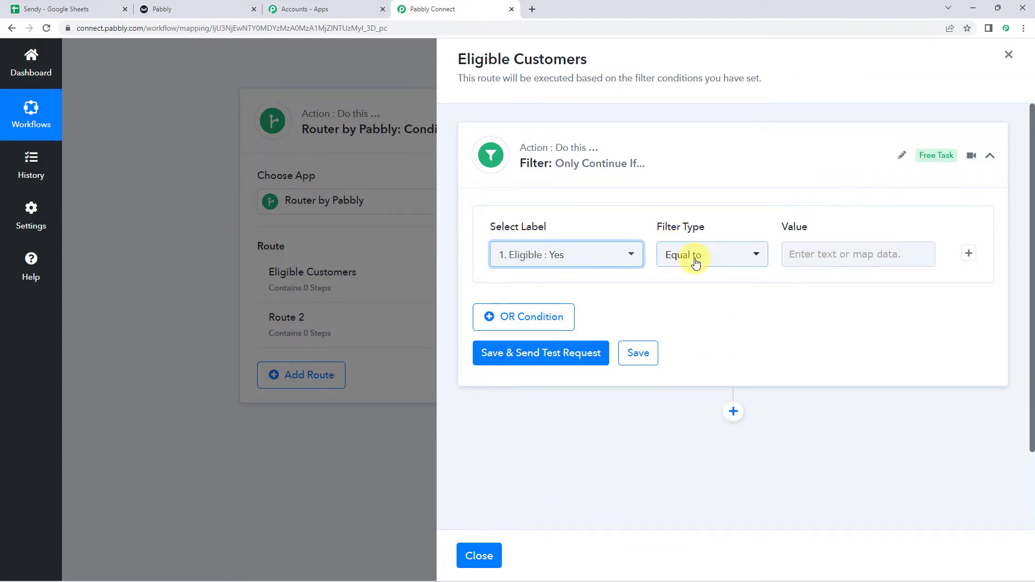
pyautogui.click(809, 257)
pyautogui.write('Yes')
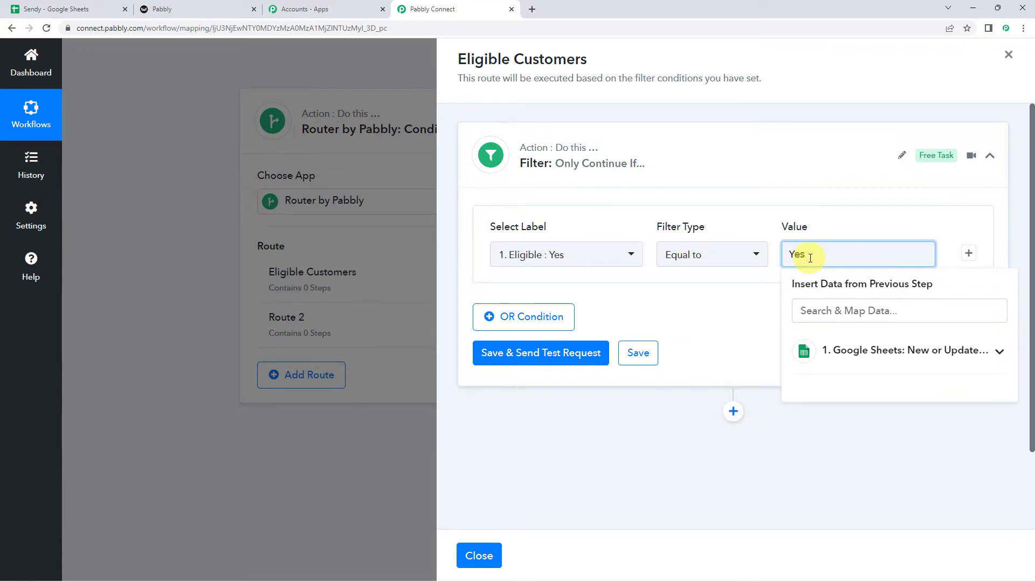
pyautogui.click(734, 298)
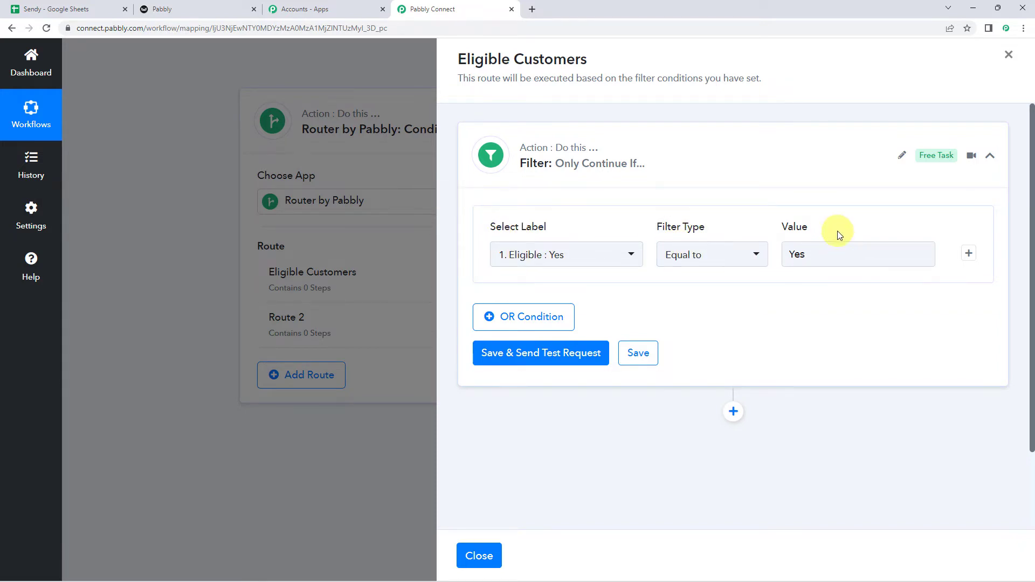
# - Save and test the Eligible filter, getting 'Condition is true', and confirm Eligible is Yes in the sheet
pyautogui.click(533, 353)
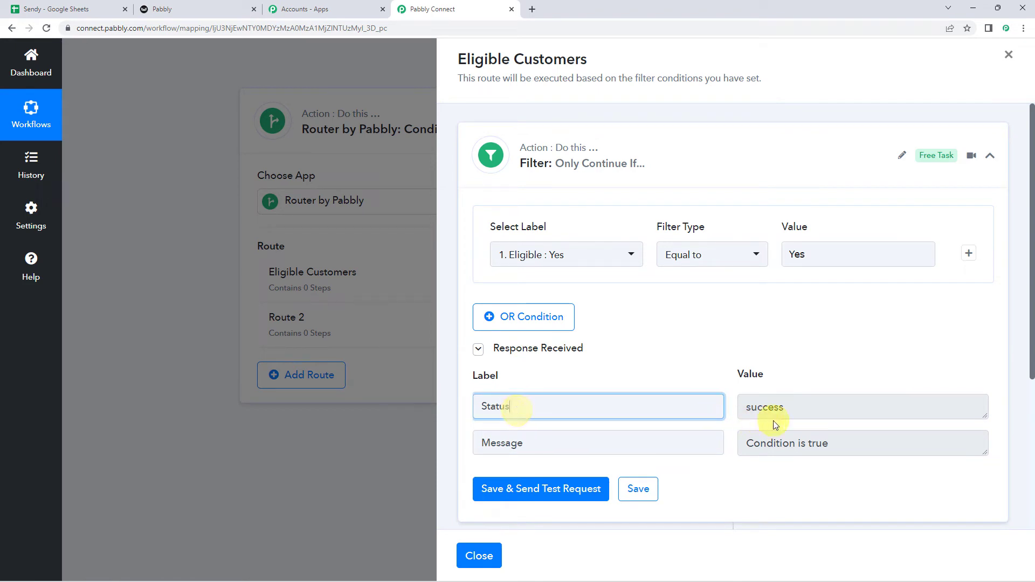
pyautogui.click(837, 452)
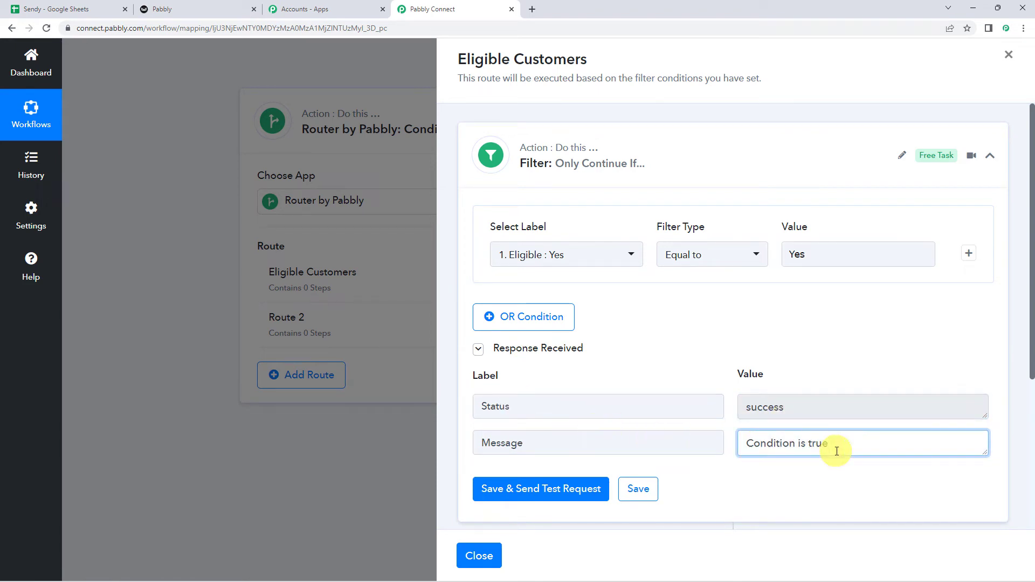
pyautogui.click(86, 9)
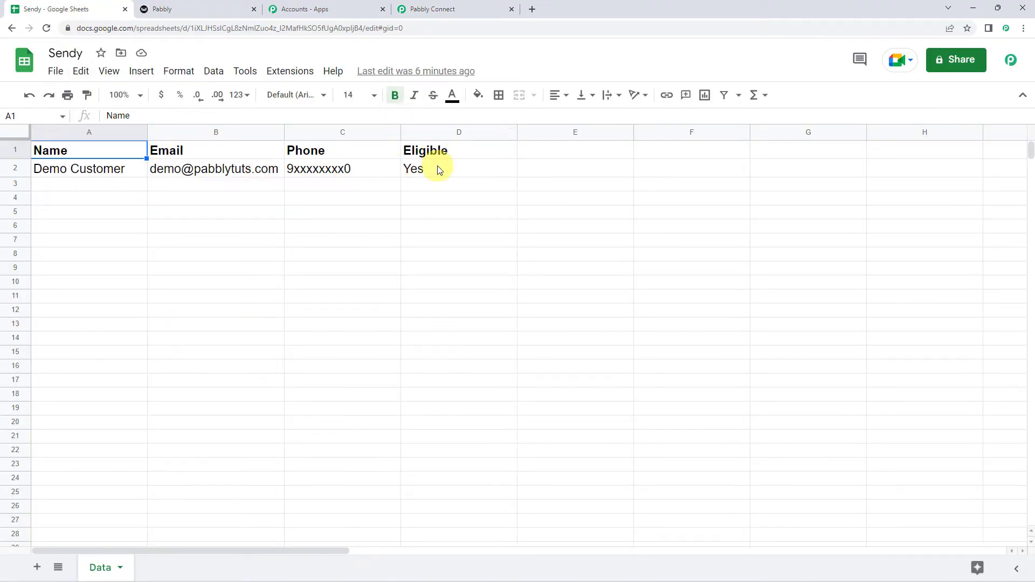
pyautogui.click(437, 170)
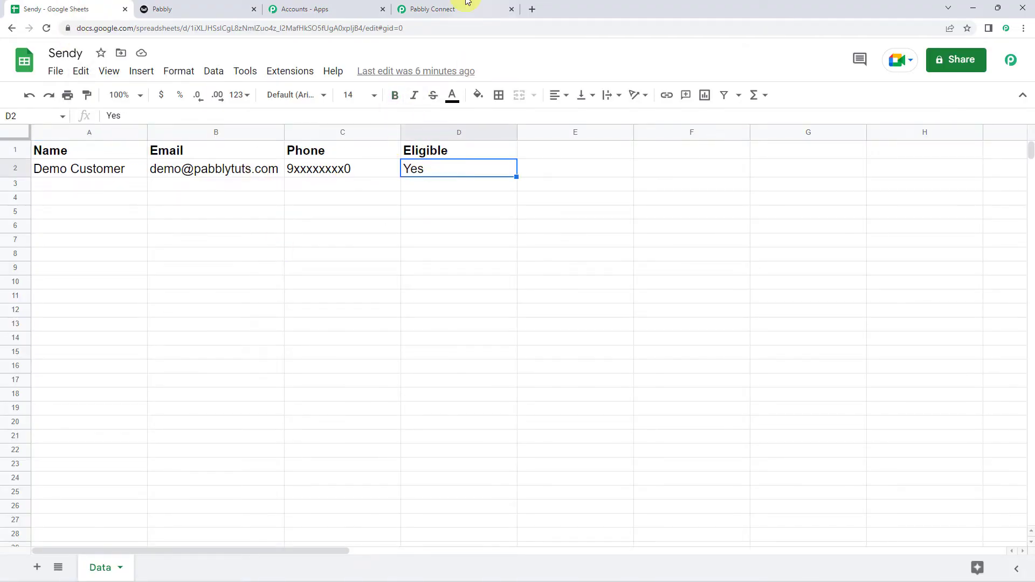
pyautogui.click(470, 7)
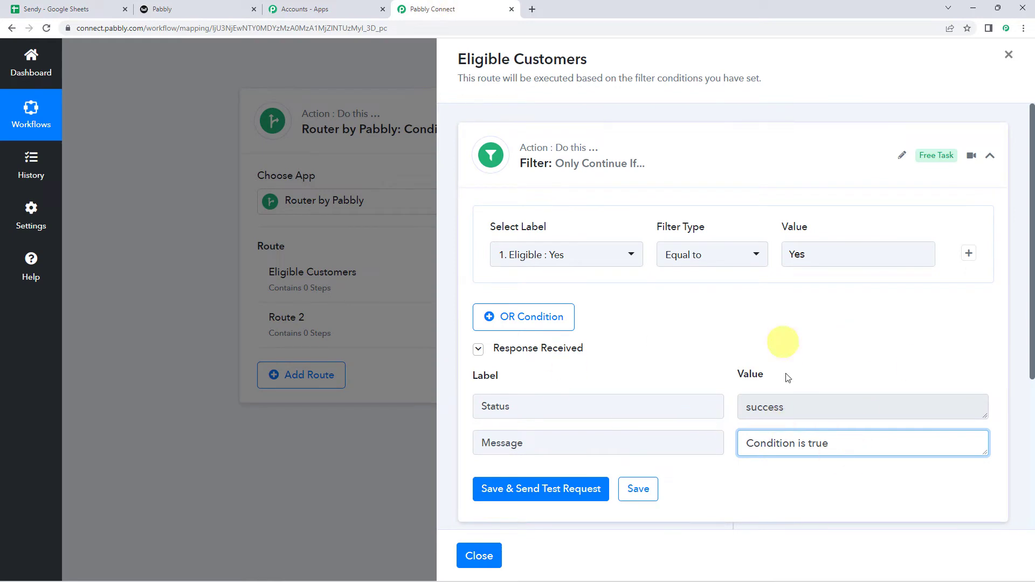
pyautogui.moveTo(738, 374)
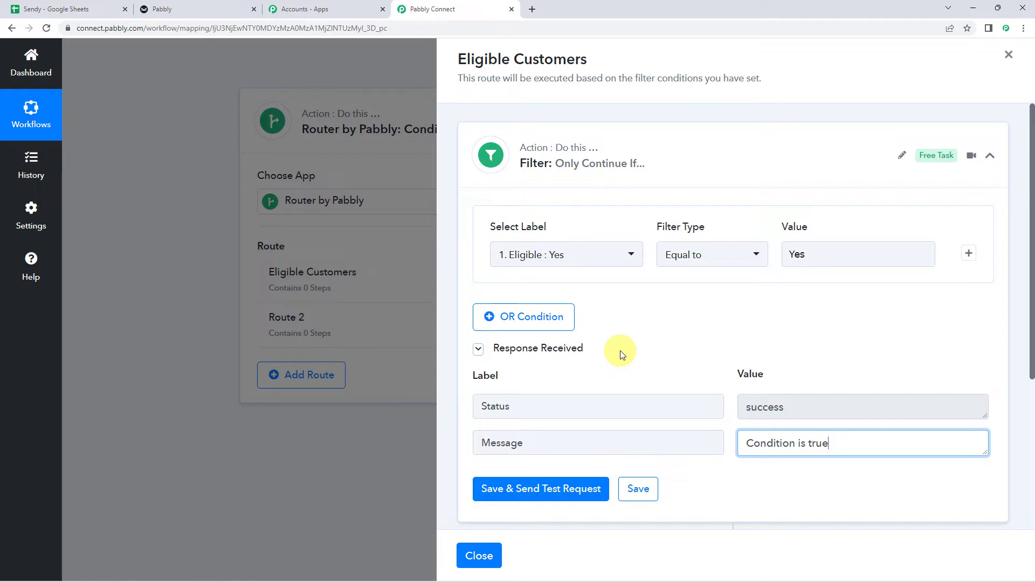
pyautogui.scroll(-4, 621, 353)
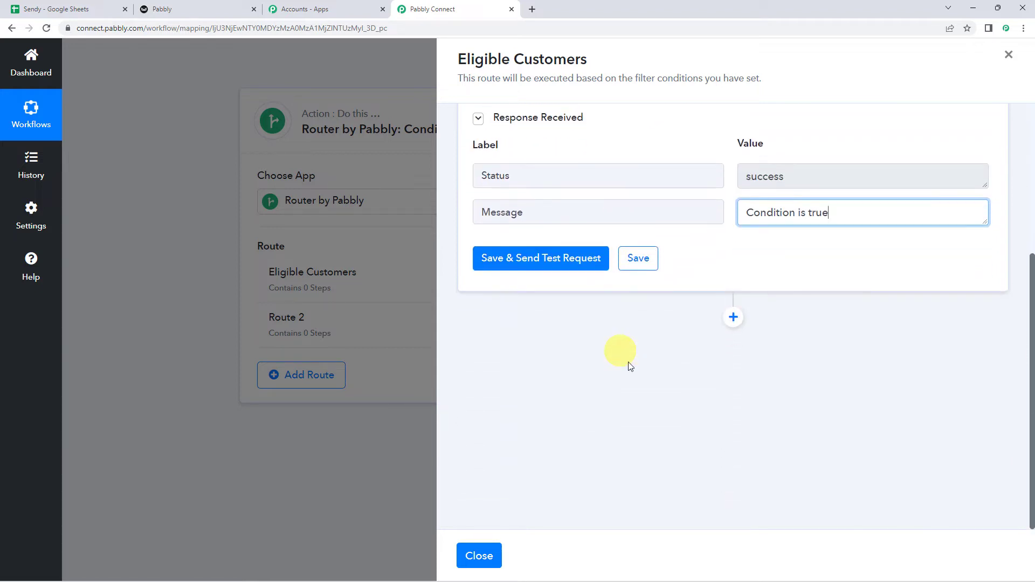
# - Add a Sendy Add Subscriber action after the filter and start a new Sendy connection
pyautogui.click(732, 319)
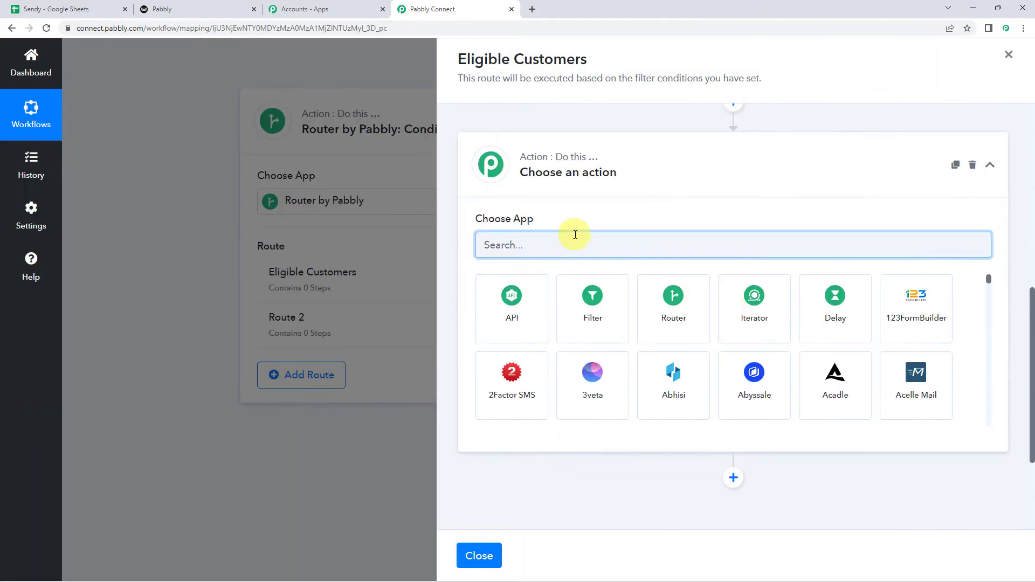
pyautogui.write('Sendy')
pyautogui.click(509, 296)
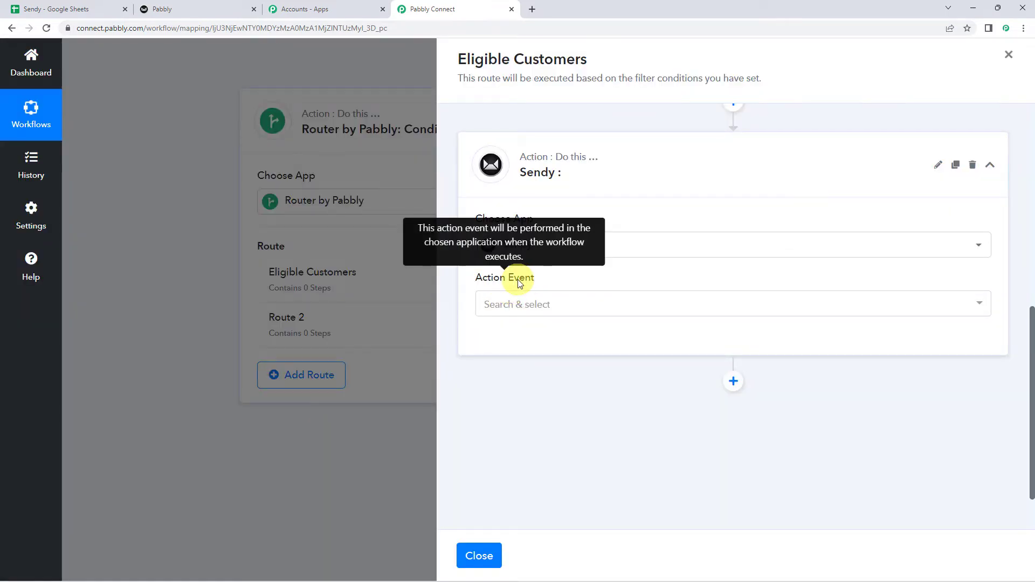
pyautogui.click(506, 305)
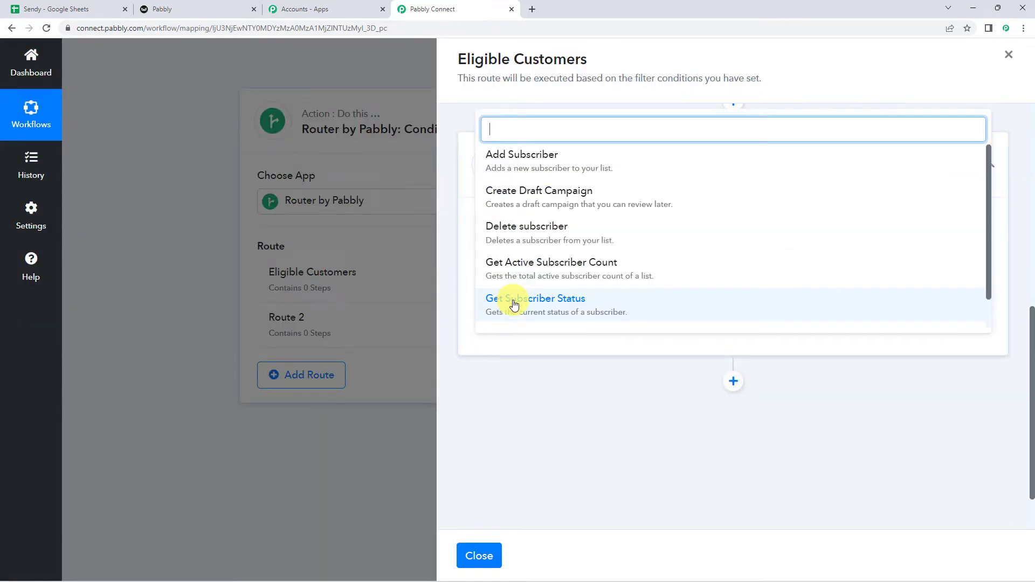
pyautogui.click(536, 160)
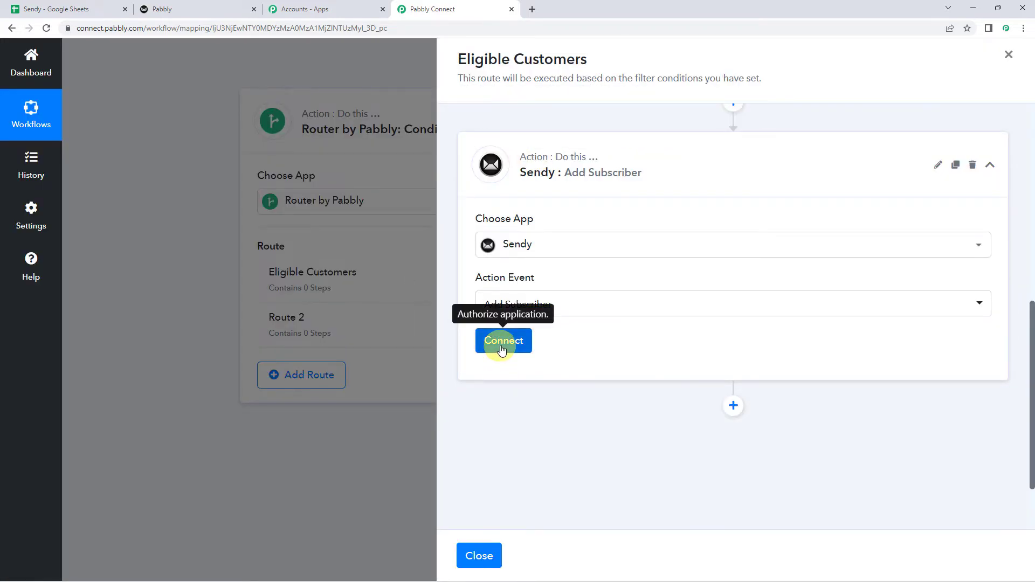
pyautogui.click(501, 345)
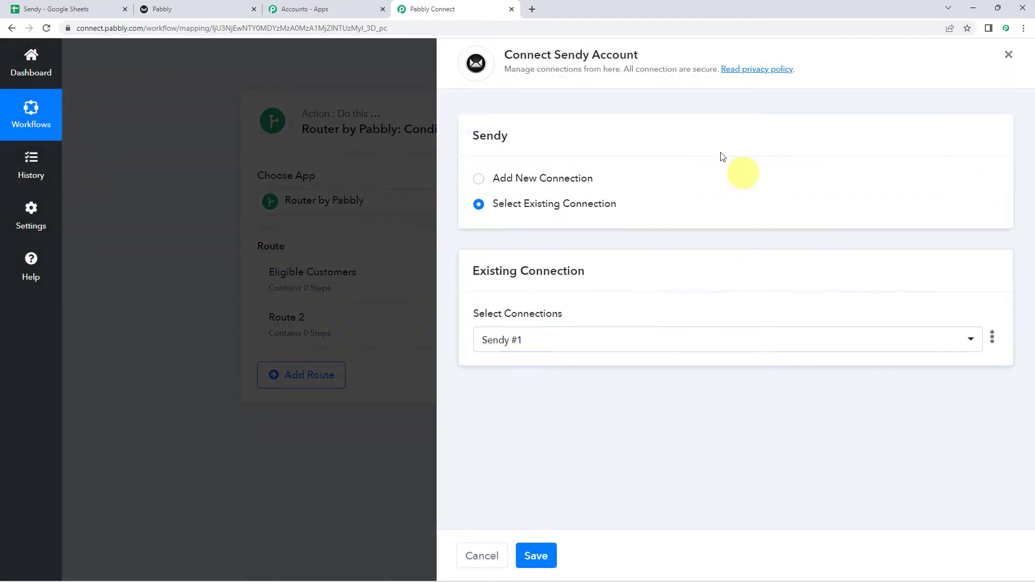
pyautogui.click(566, 179)
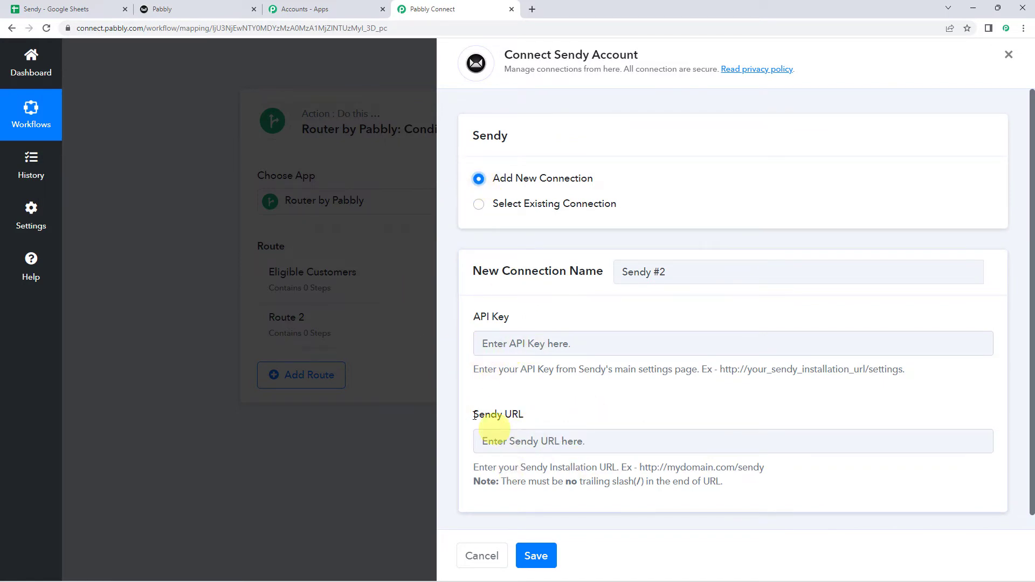
# - Copy the API key from Sendy's settings into the connection's API Key field
pyautogui.click(179, 16)
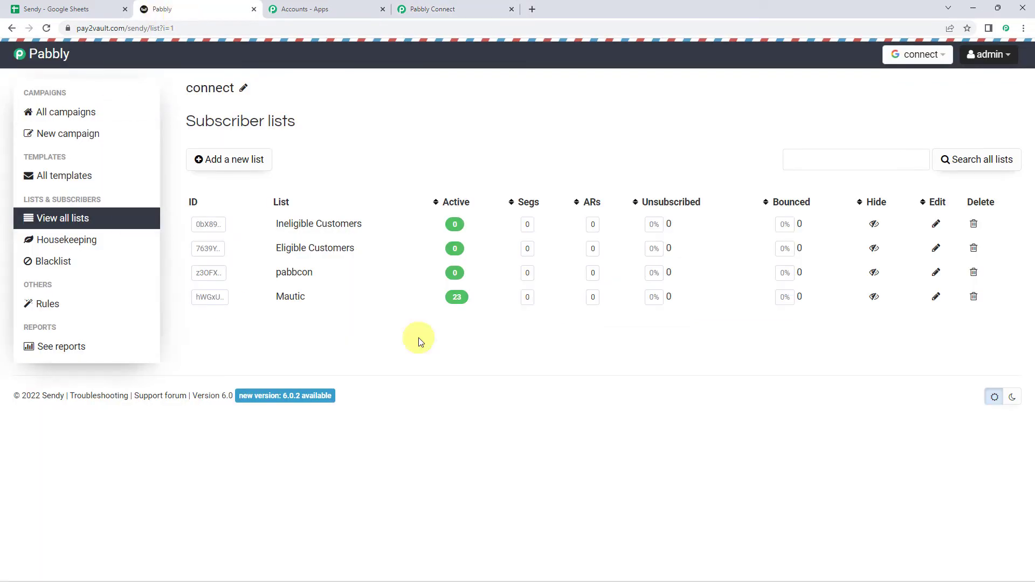
pyautogui.click(1000, 56)
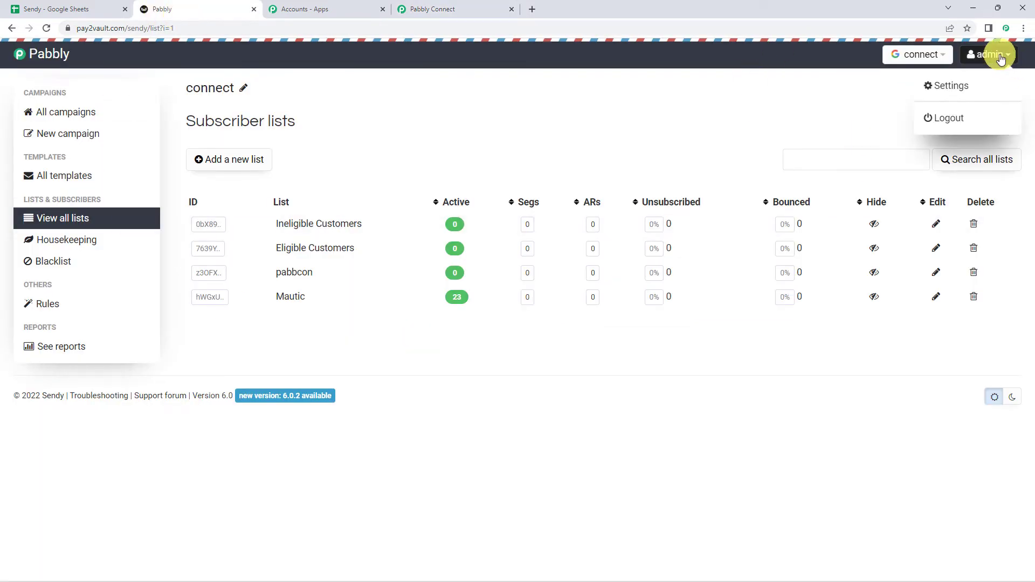
pyautogui.click(952, 86)
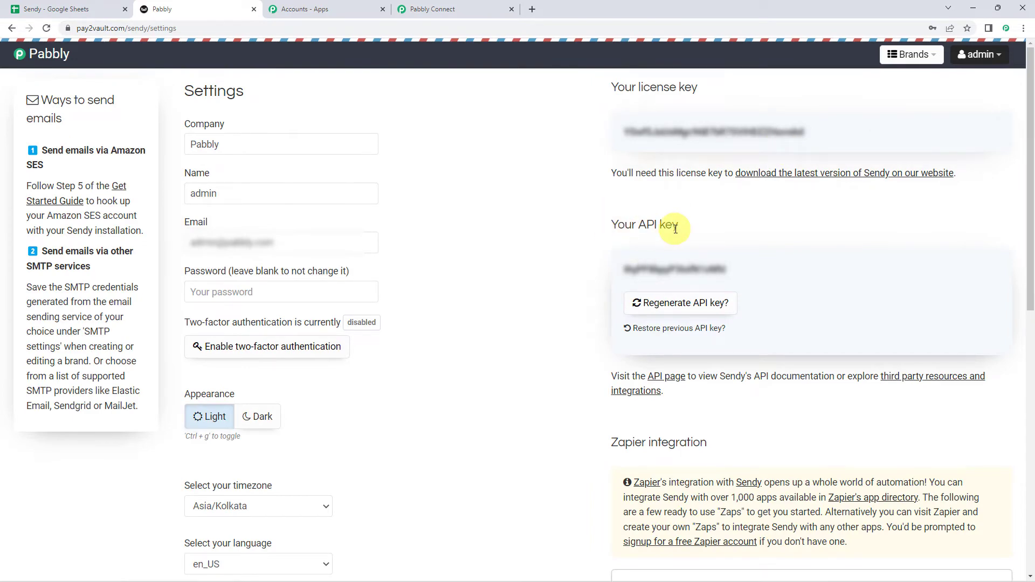
pyautogui.doubleClick(682, 270)
pyautogui.hotkey('ctrl', 'c')
pyautogui.click(423, 9)
pyautogui.click(485, 343)
pyautogui.hotkey('ctrl', 'v')
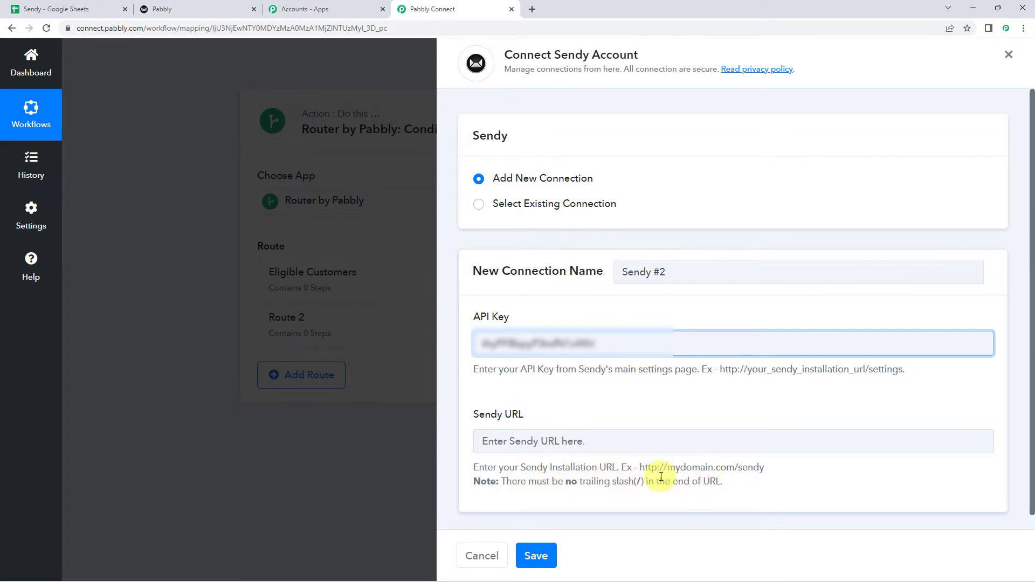
# - Copy the Sendy installation URL into the Sendy URL field and save the connection
pyautogui.click(177, 9)
pyautogui.click(121, 31)
pyautogui.click(128, 28)
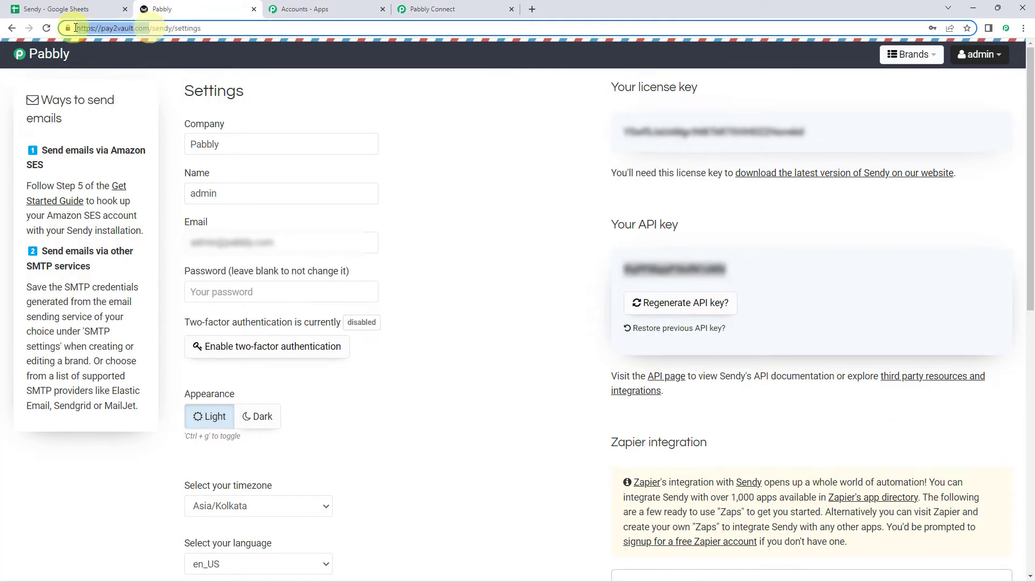
pyautogui.doubleClick(164, 28)
pyautogui.moveTo(120, 25); pyautogui.dragTo(77, 28)
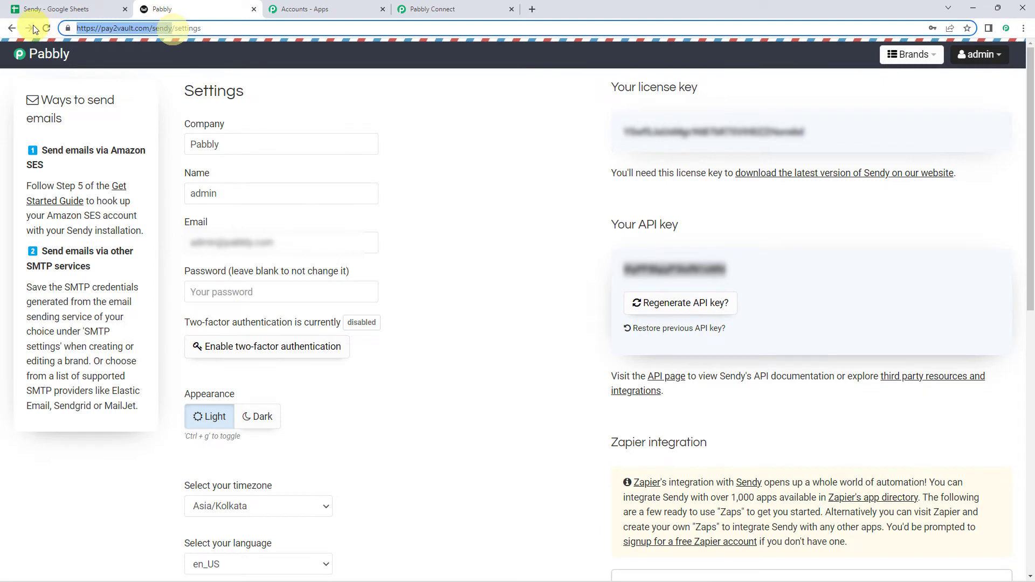
pyautogui.click(458, 9)
pyautogui.click(536, 440)
pyautogui.hotkey('ctrl', 'v')
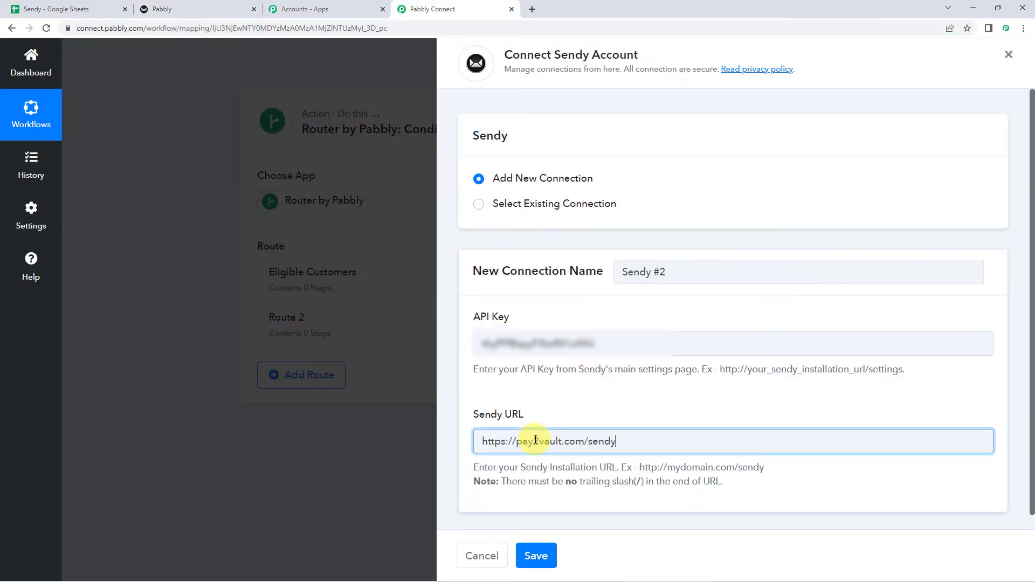
pyautogui.click(541, 557)
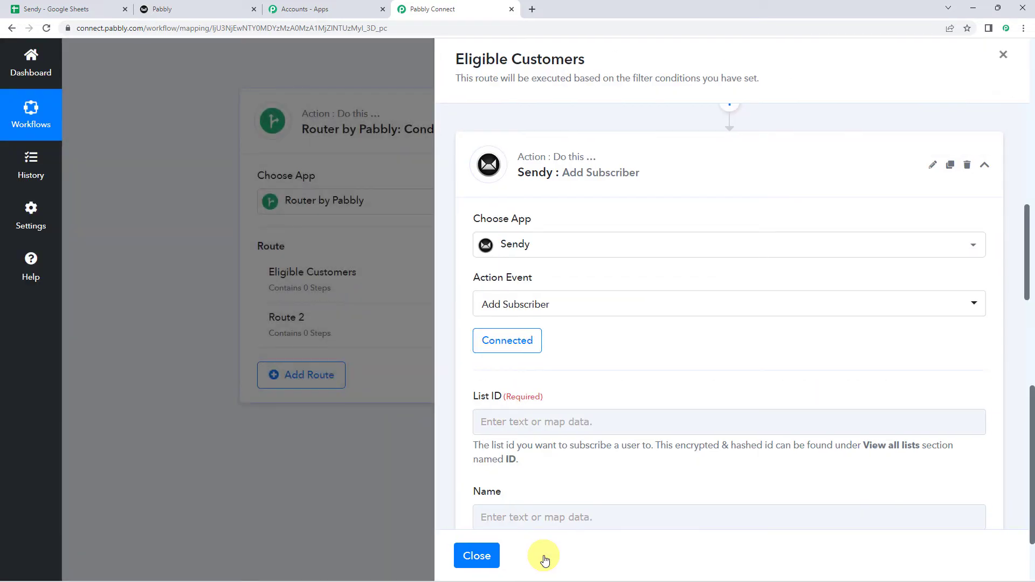
# - Locate the Add Subscriber List ID field and check the customer row in the spreadsheet
pyautogui.scroll(-2, 517, 347)
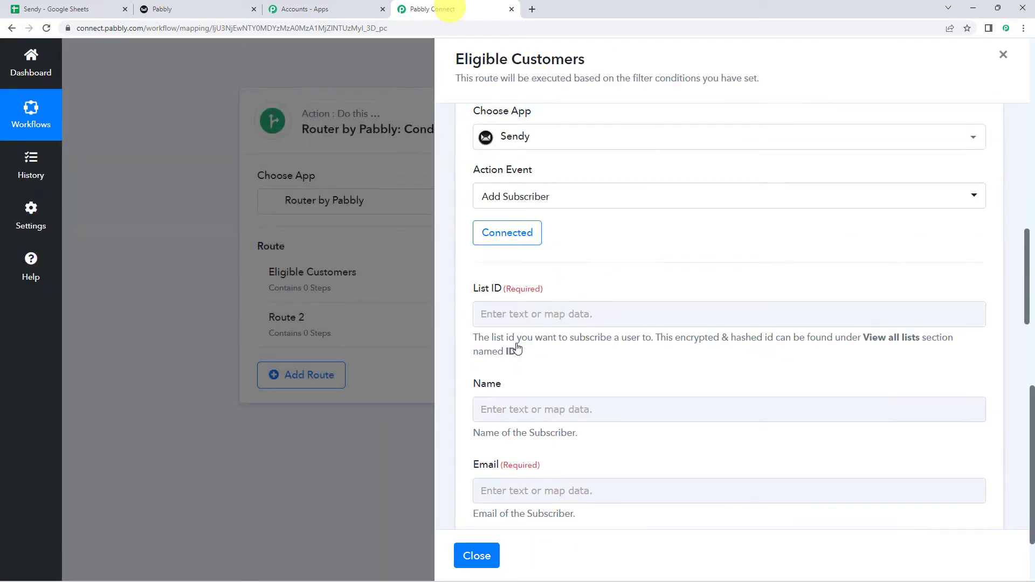
pyautogui.click(474, 315)
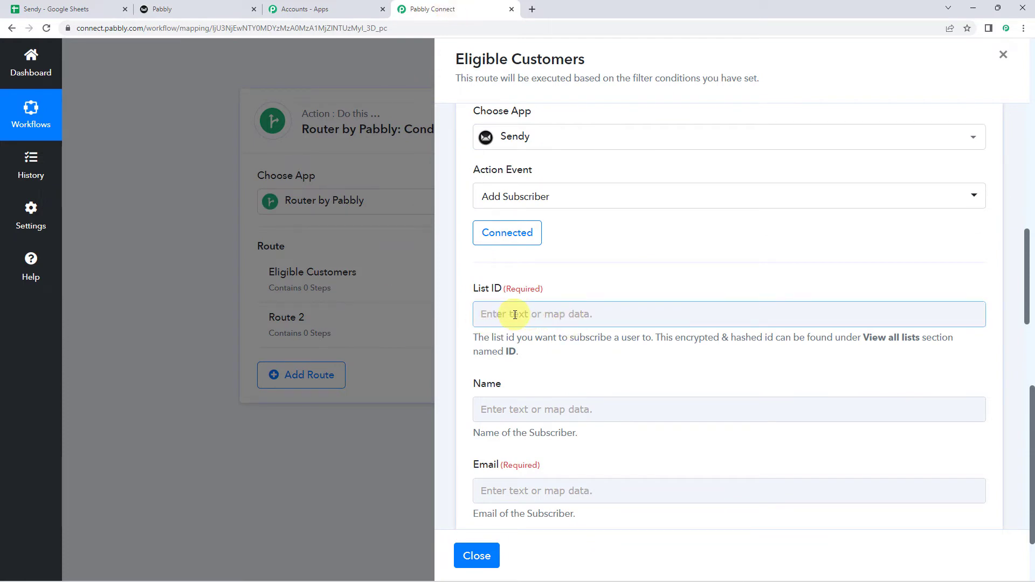
pyautogui.click(197, 5)
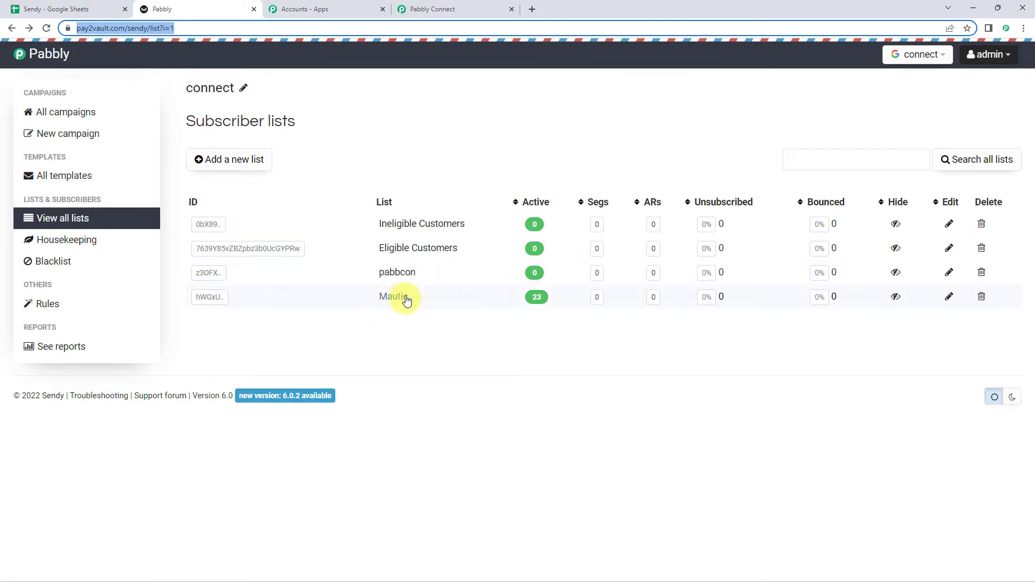
pyautogui.click(431, 9)
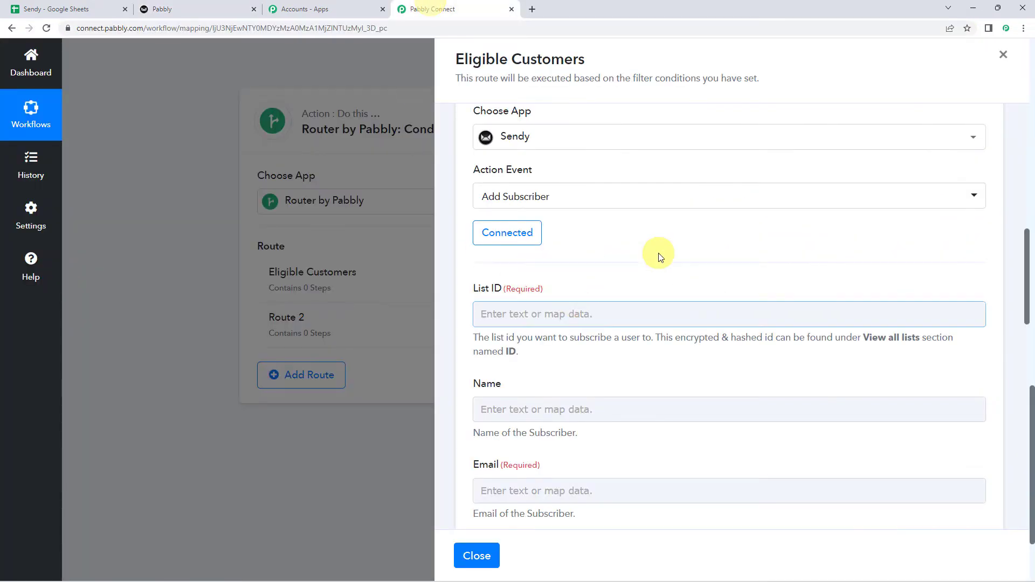
pyautogui.scroll(4, 655, 251)
pyautogui.scroll(6, 655, 250)
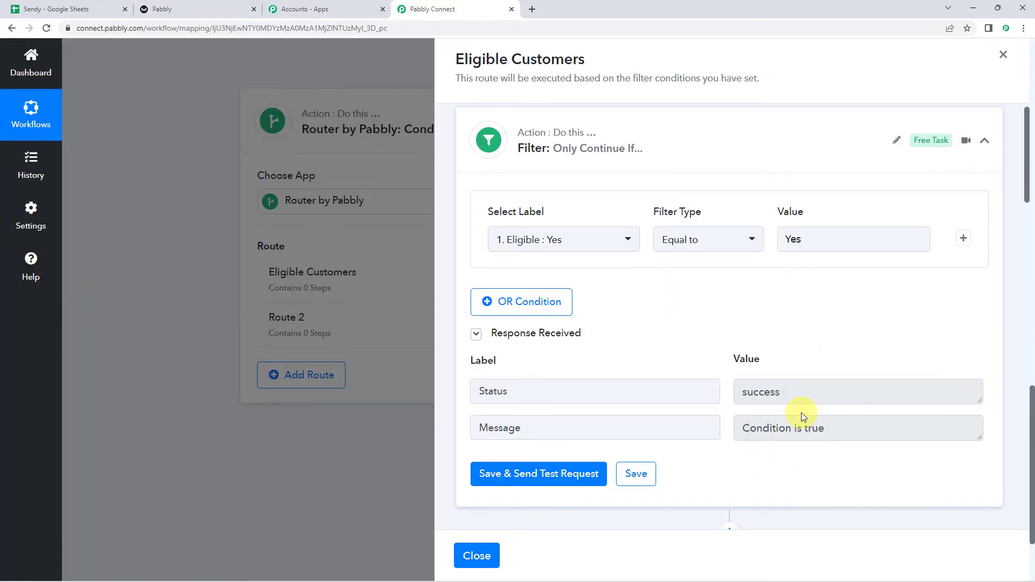
pyautogui.click(80, 6)
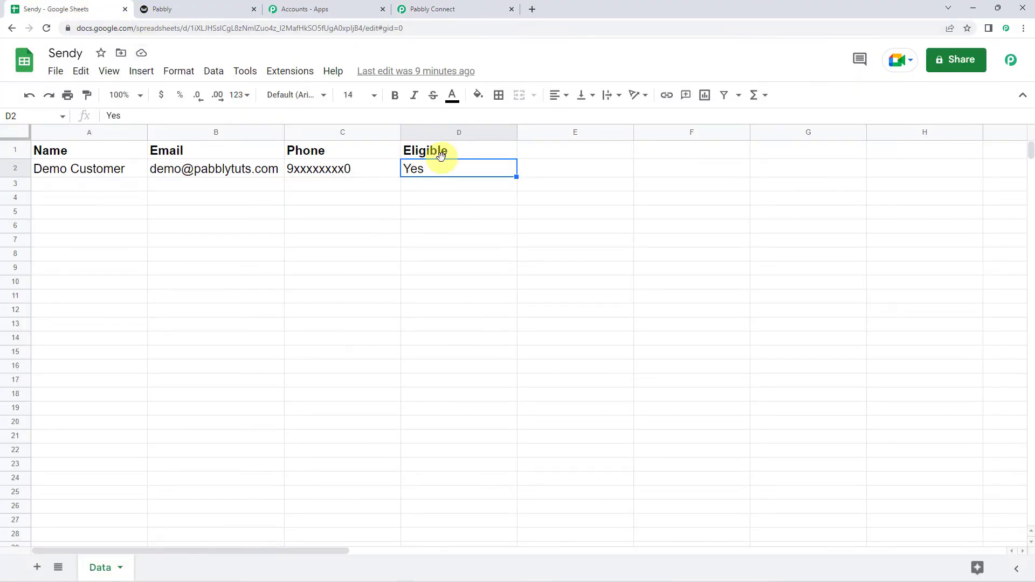
# - Select the full Eligible Customers list ID on Sendy's subscriber lists page and return to Pabbly
pyautogui.click(172, 8)
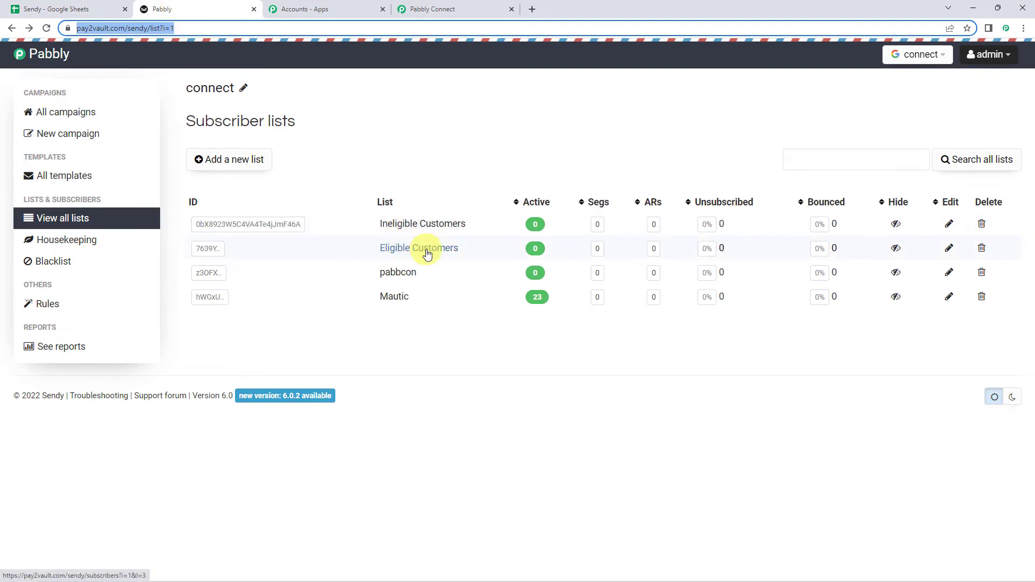
pyautogui.hotkey('ctrl', 'shift', 'Tab')
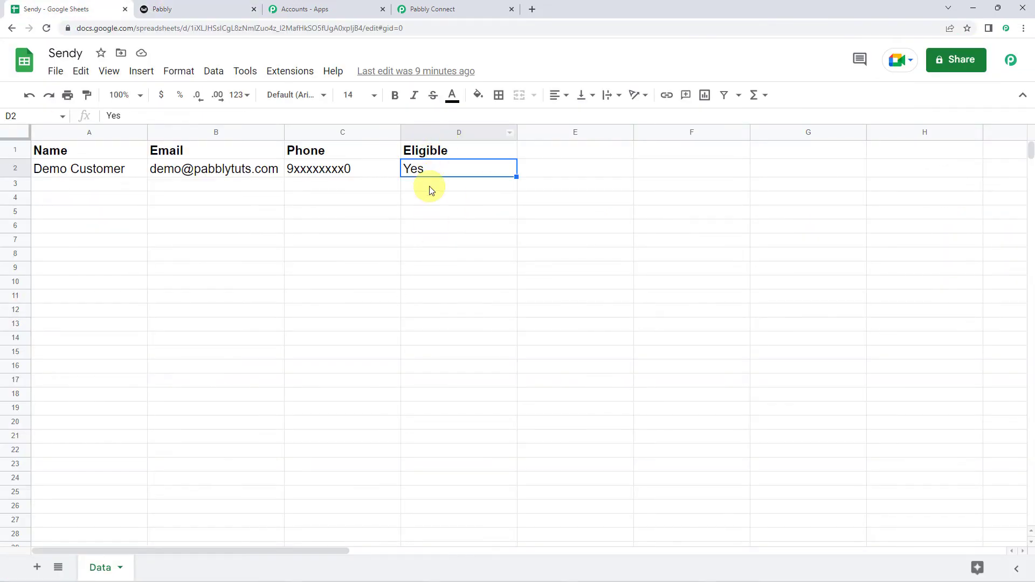
pyautogui.click(171, 8)
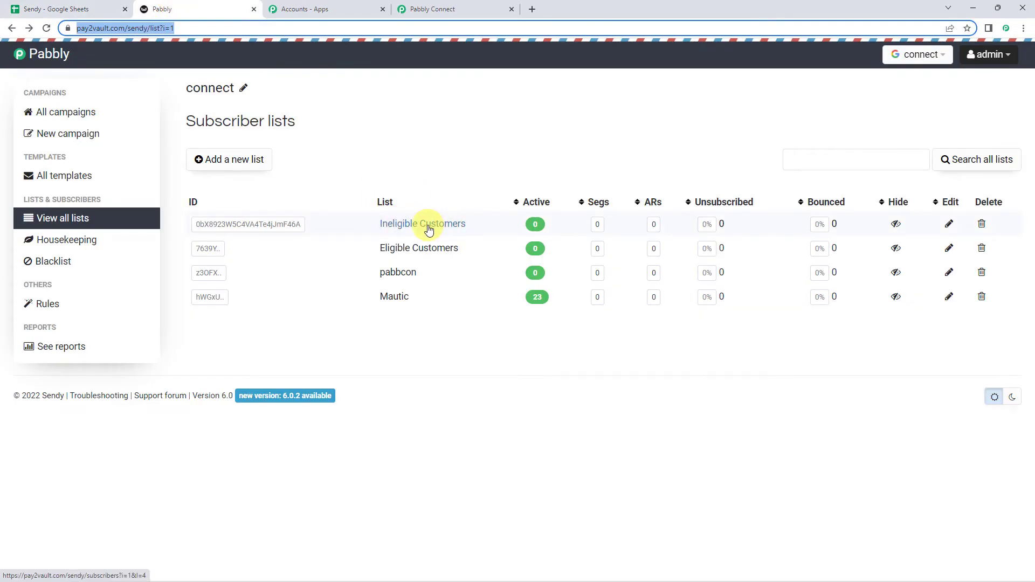
pyautogui.doubleClick(218, 251)
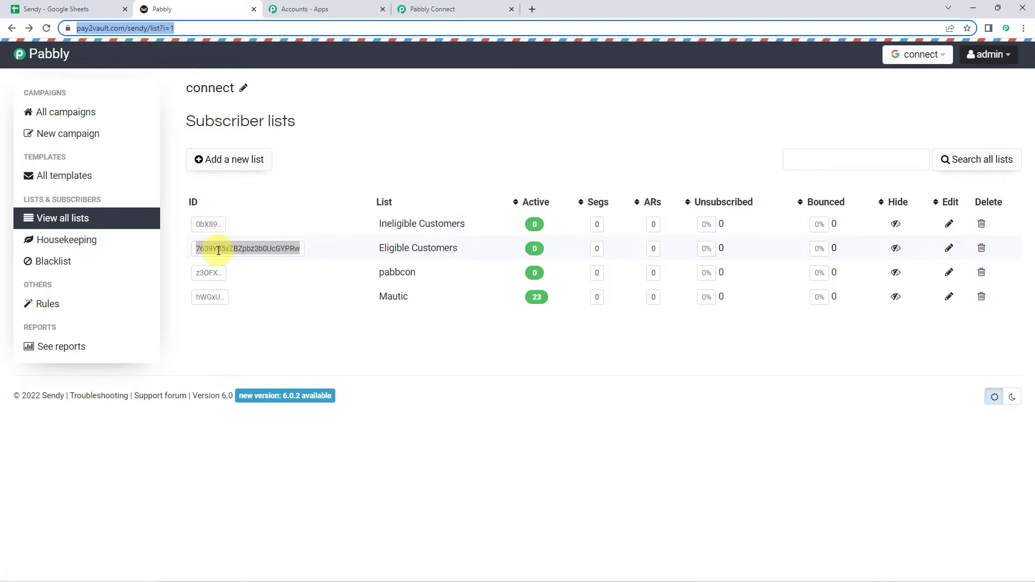
pyautogui.click(219, 250)
pyautogui.doubleClick(219, 250)
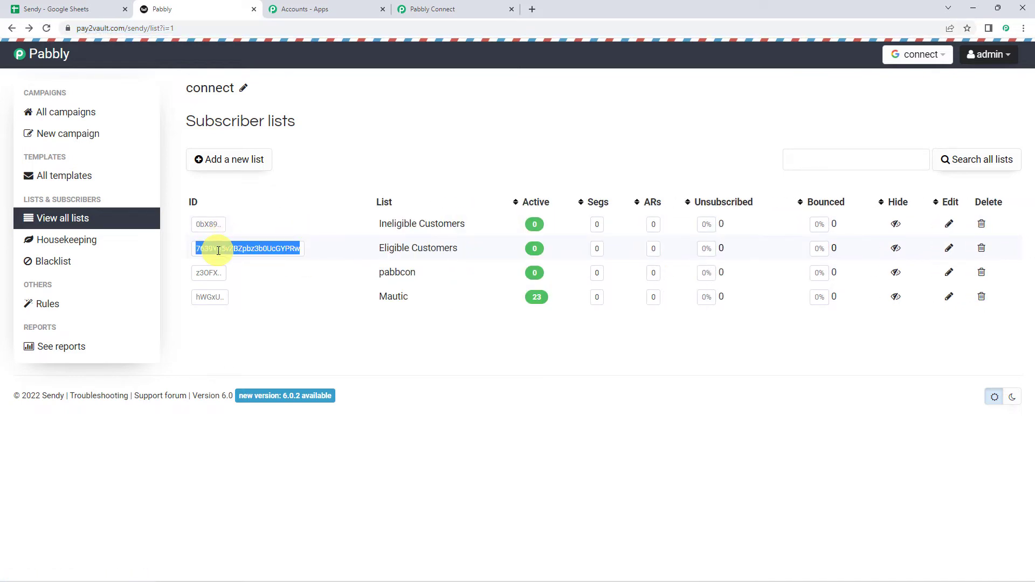
pyautogui.click(441, 7)
pyautogui.scroll(-10, 571, 394)
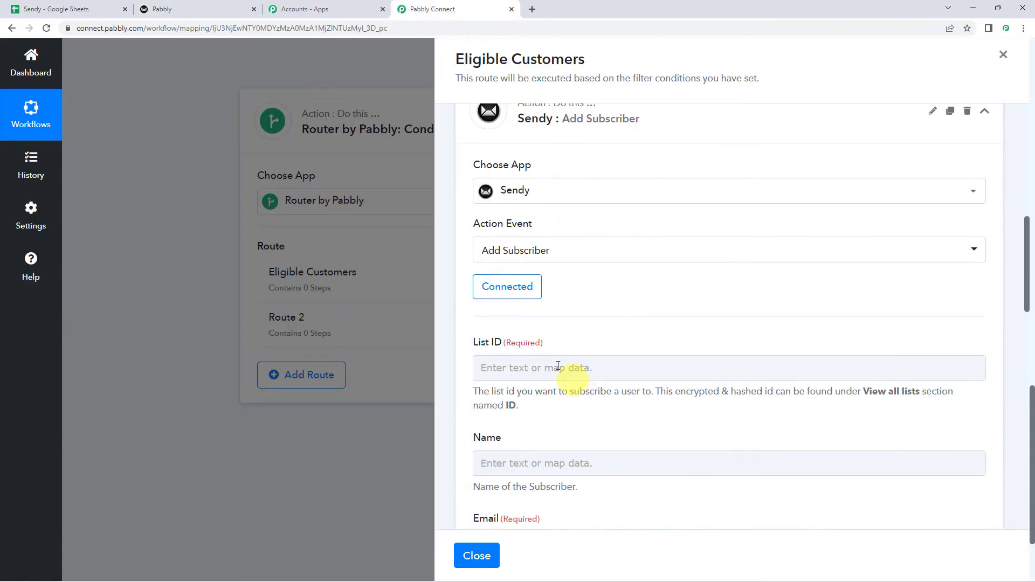
# - Paste the Eligible Customers ID into the List ID field
pyautogui.click(524, 371)
pyautogui.hotkey('ctrl', 'v')
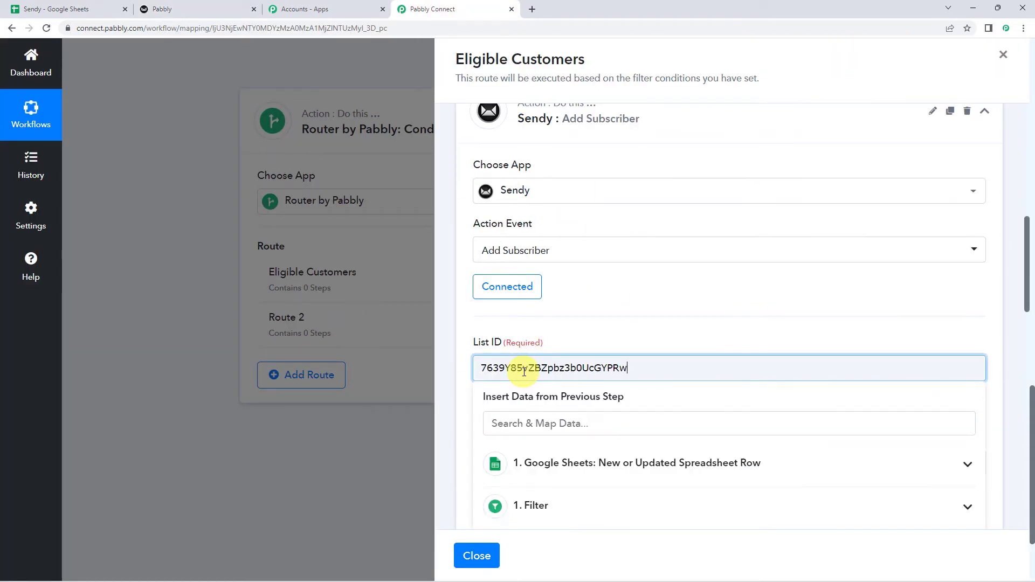
pyautogui.scroll(-5, 557, 347)
pyautogui.click(467, 214)
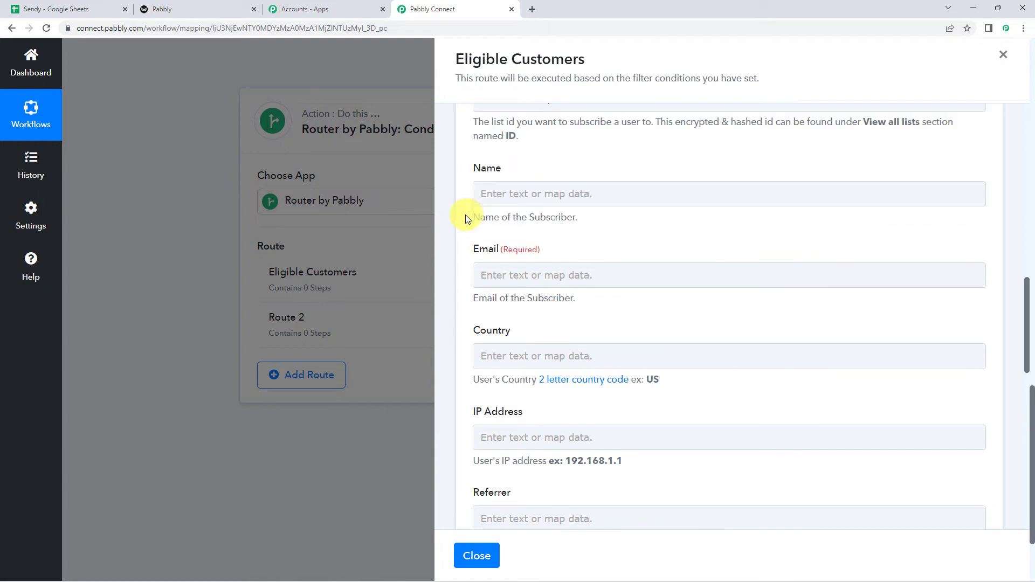
pyautogui.scroll(-1, 512, 211)
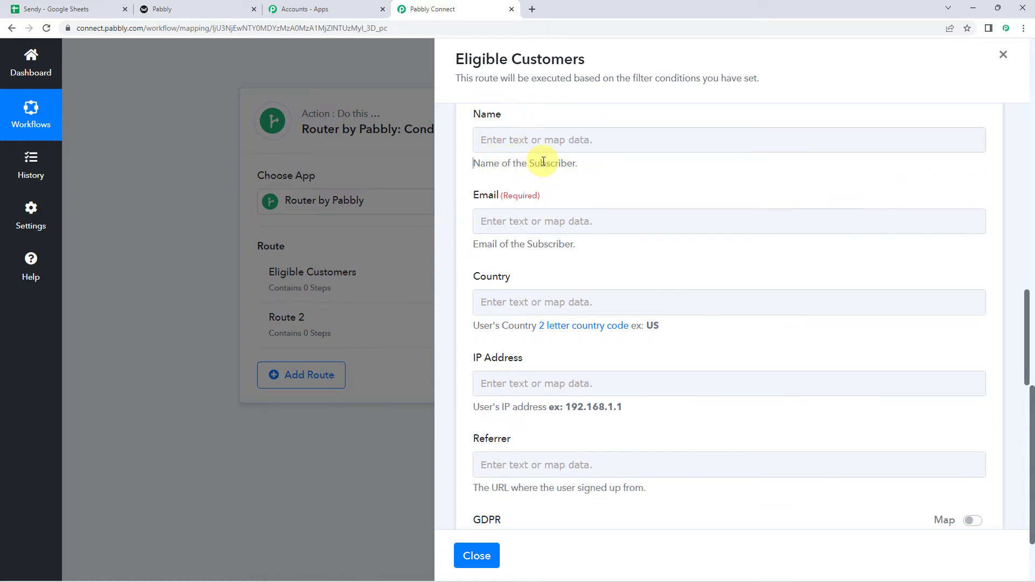
# - Map the Google Sheets Name value into the subscriber Name field
pyautogui.click(530, 136)
pyautogui.click(526, 142)
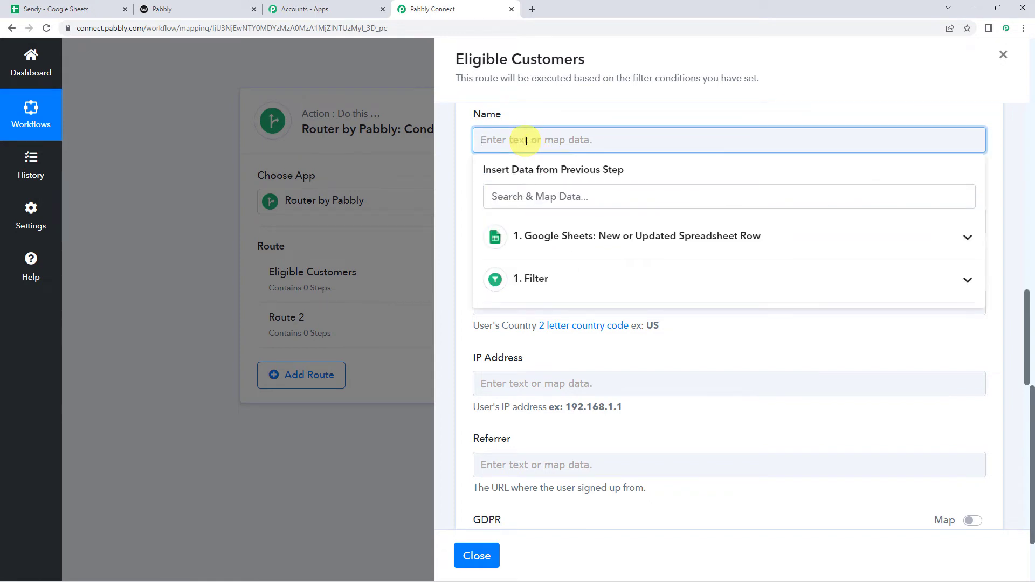
pyautogui.click(554, 238)
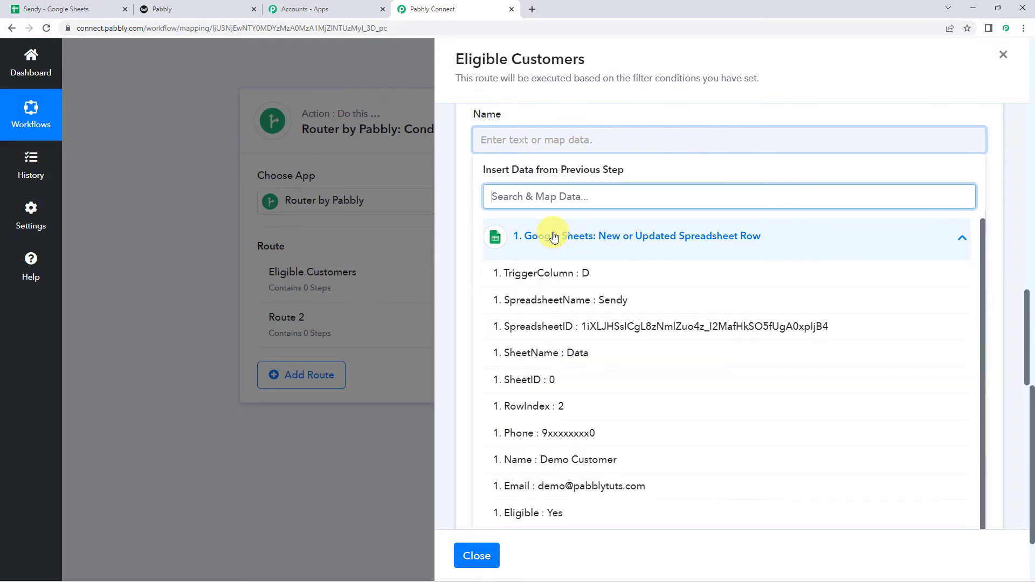
pyautogui.click(579, 461)
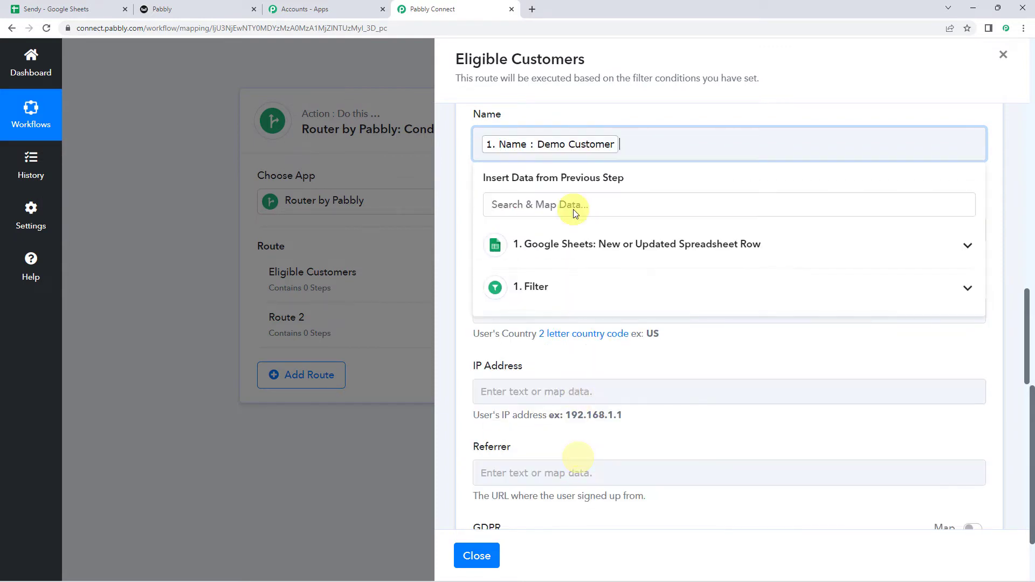
pyautogui.click(470, 118)
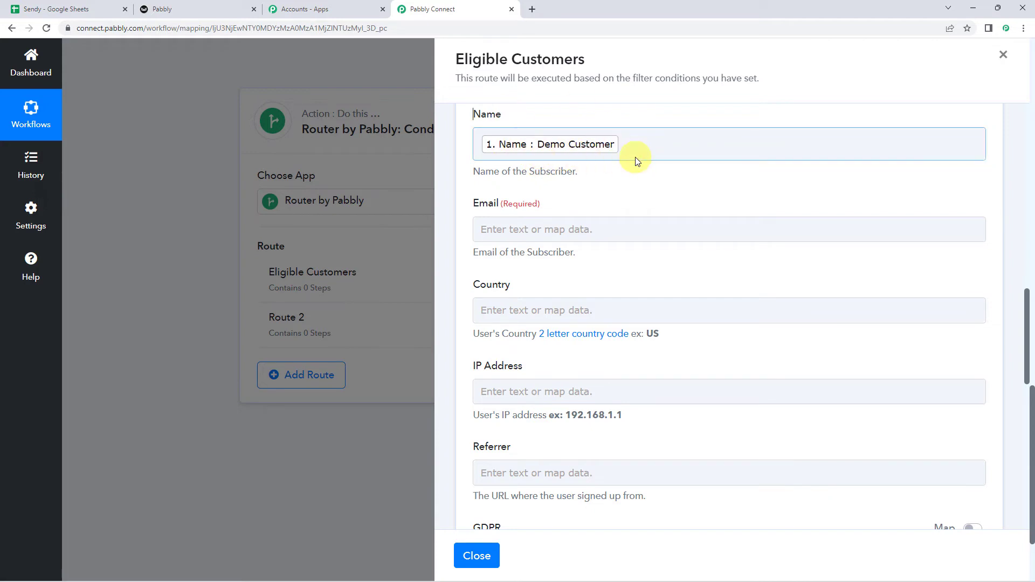
# - Map the Google Sheets Email value into the subscriber Email field
pyautogui.click(539, 229)
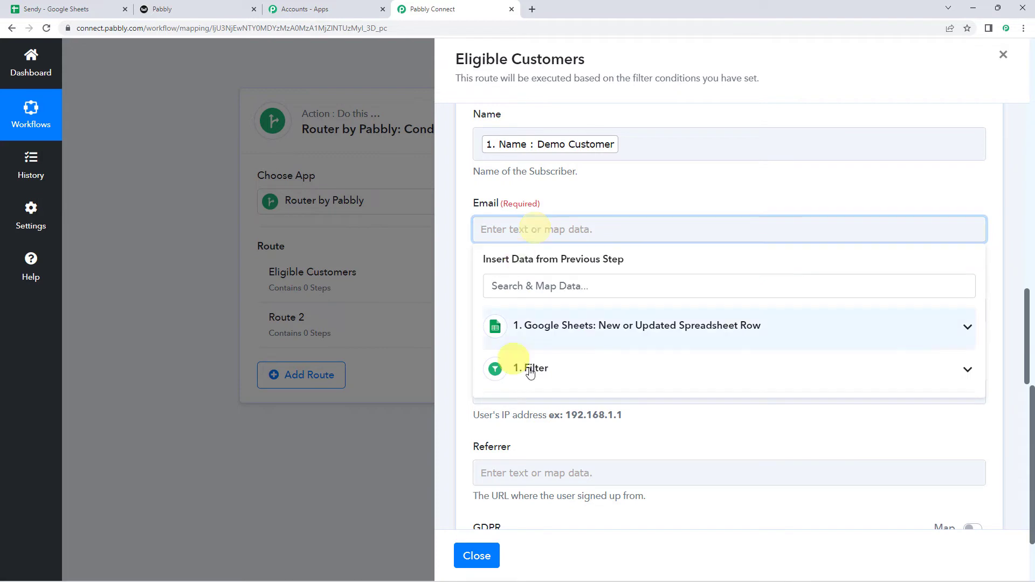
pyautogui.click(554, 332)
pyautogui.scroll(-2, 548, 417)
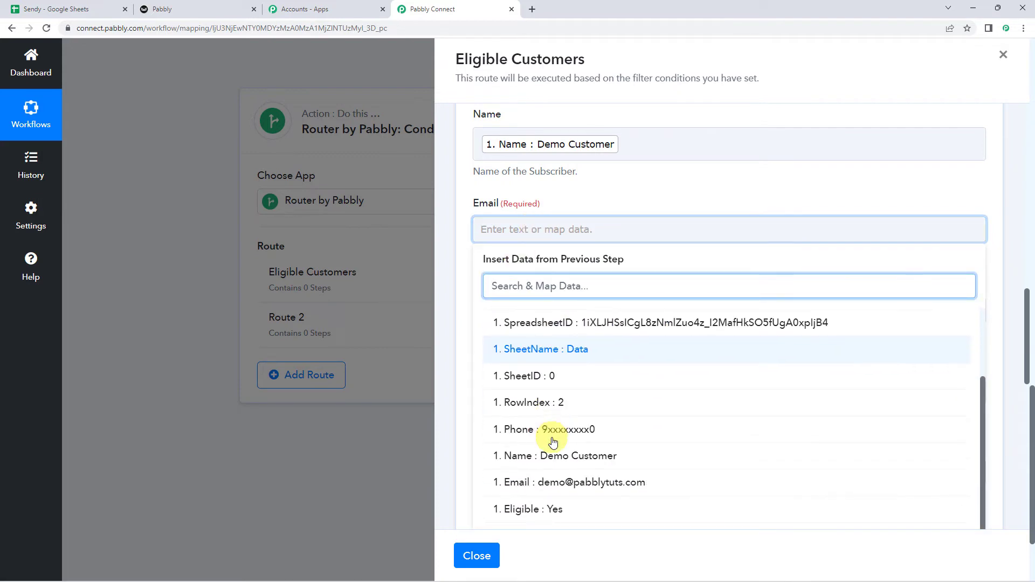
pyautogui.click(547, 483)
pyautogui.click(564, 196)
pyautogui.scroll(-2, 564, 196)
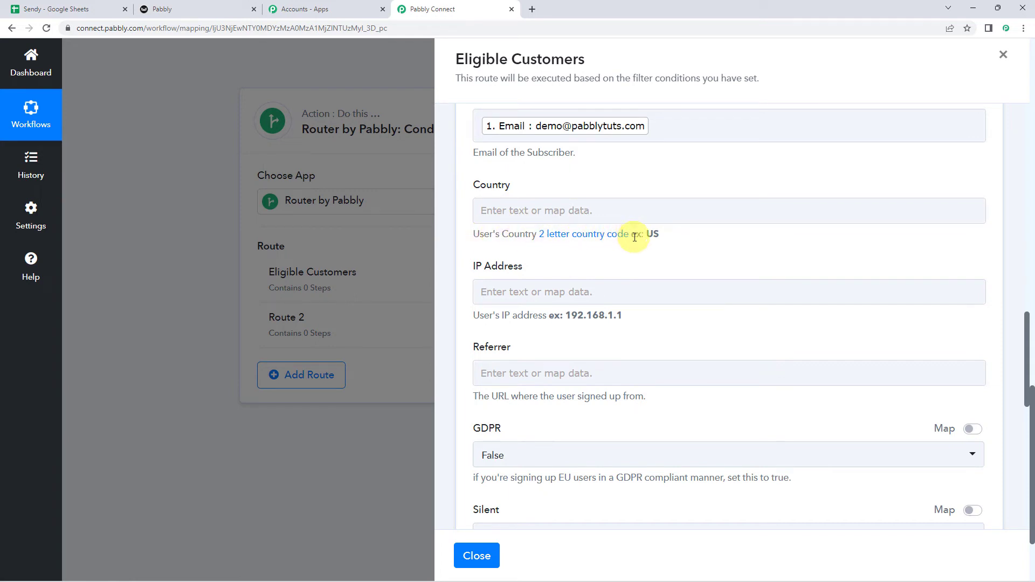
# - Set Country to IN, then save and test the Add Subscriber step, returning Response 1
pyautogui.click(577, 217)
pyautogui.write('IN')
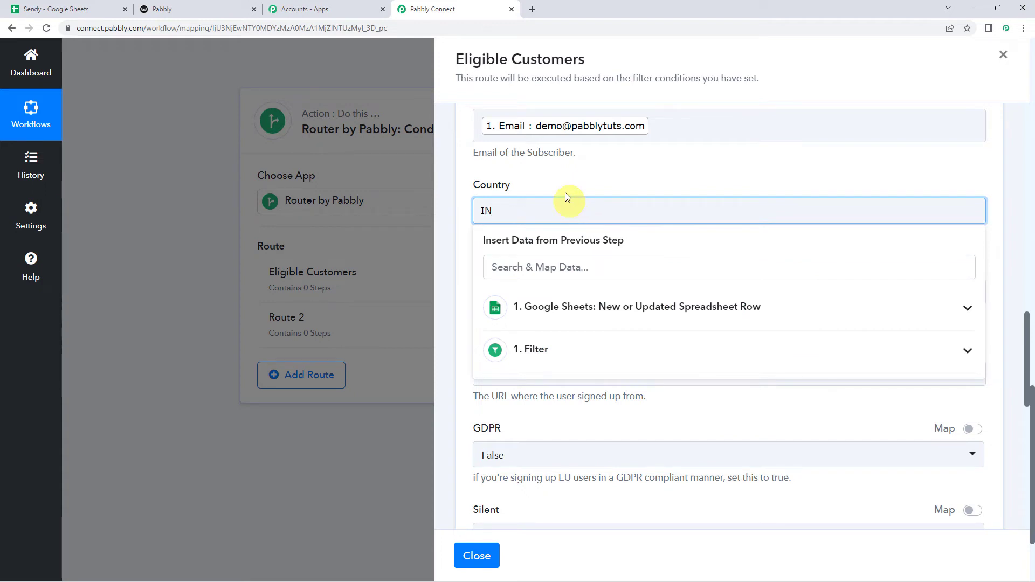
pyautogui.click(563, 190)
pyautogui.scroll(-2, 536, 204)
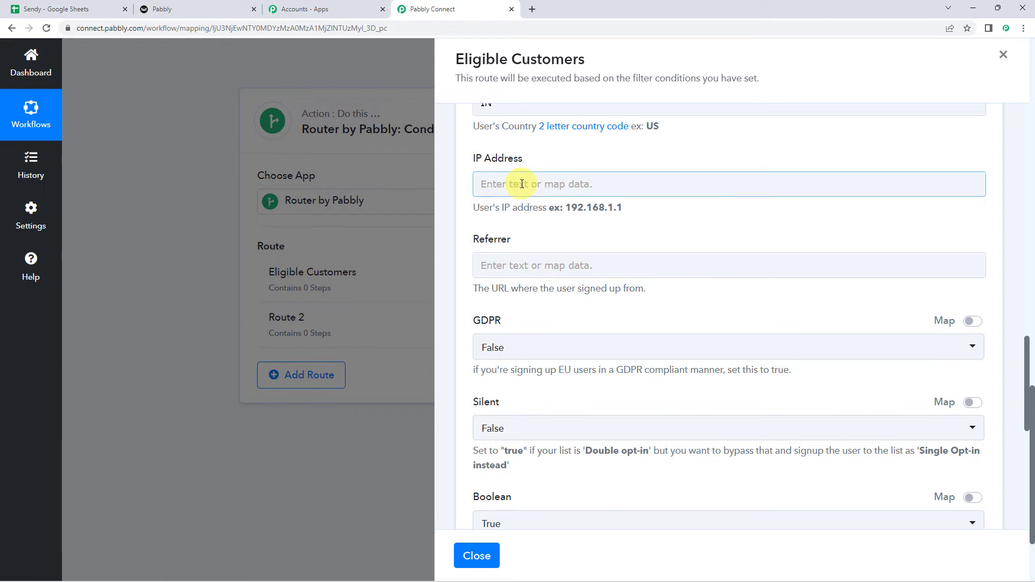
pyautogui.scroll(-1, 562, 319)
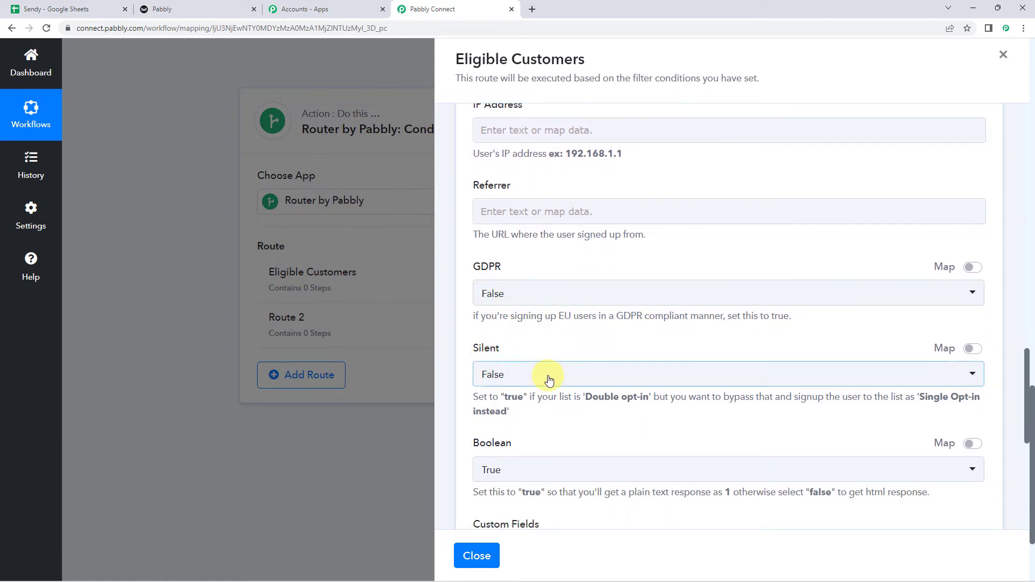
pyautogui.scroll(-2, 543, 371)
pyautogui.scroll(-2, 543, 362)
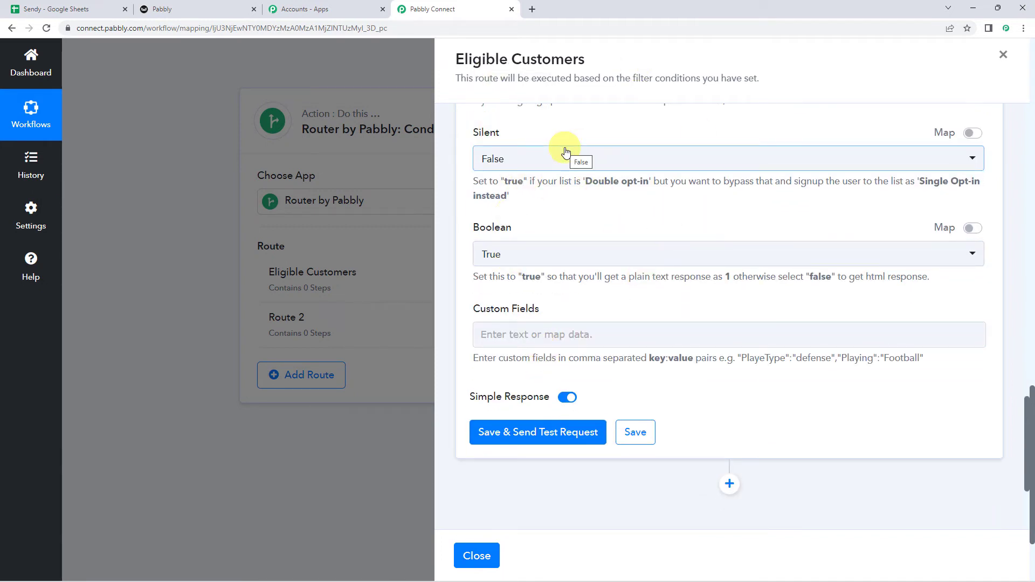
pyautogui.click(515, 441)
pyautogui.scroll(-3, 505, 420)
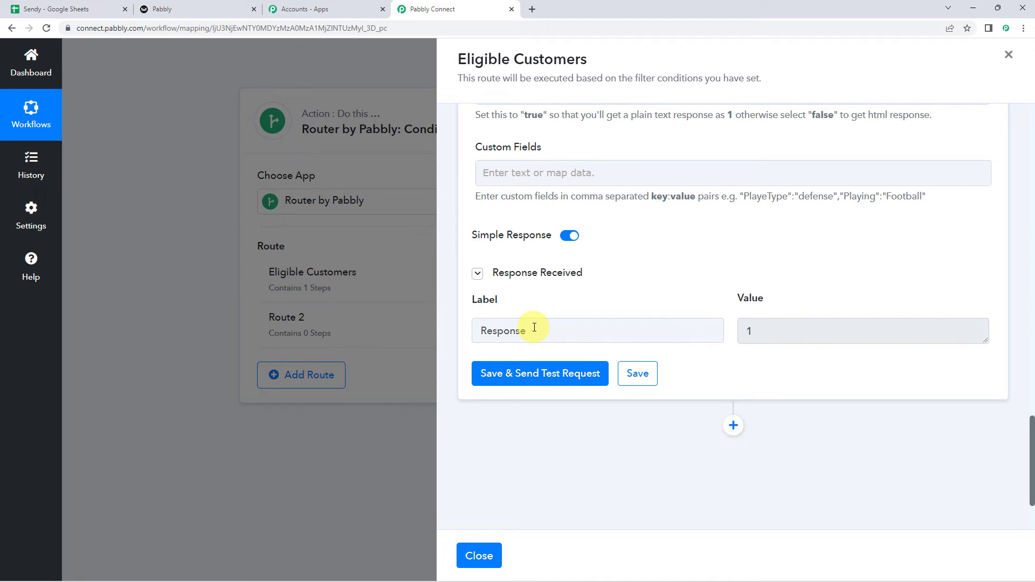
pyautogui.click(207, 6)
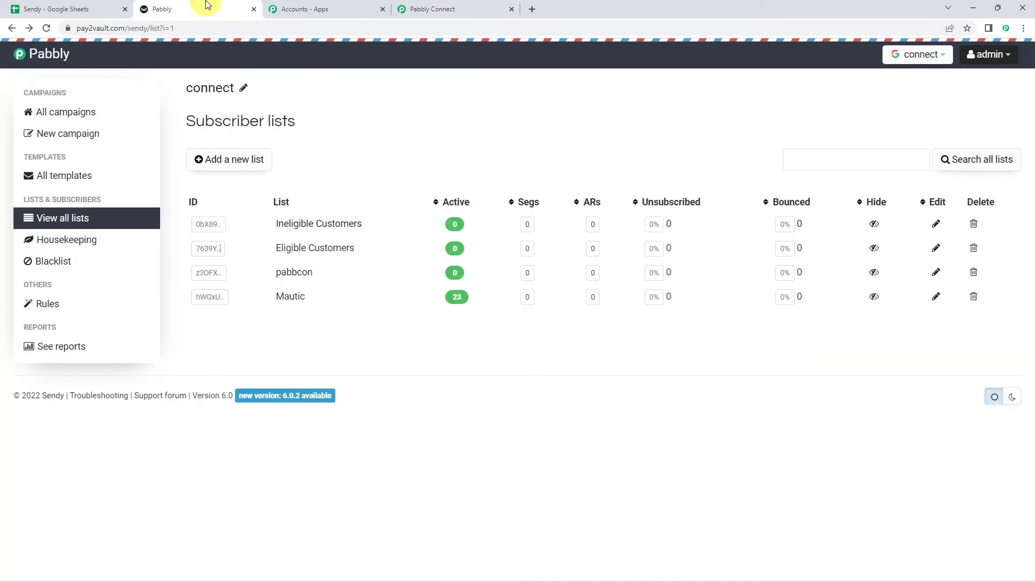
# - Refresh Sendy's subscriber lists and open Eligible Customers, showing 1 active subscriber
pyautogui.click(46, 28)
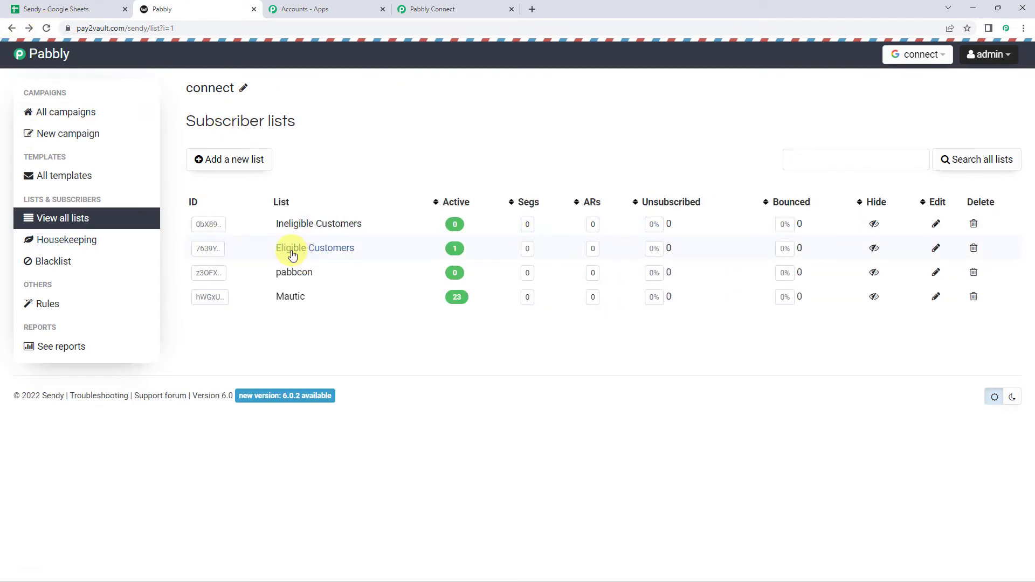
pyautogui.click(338, 250)
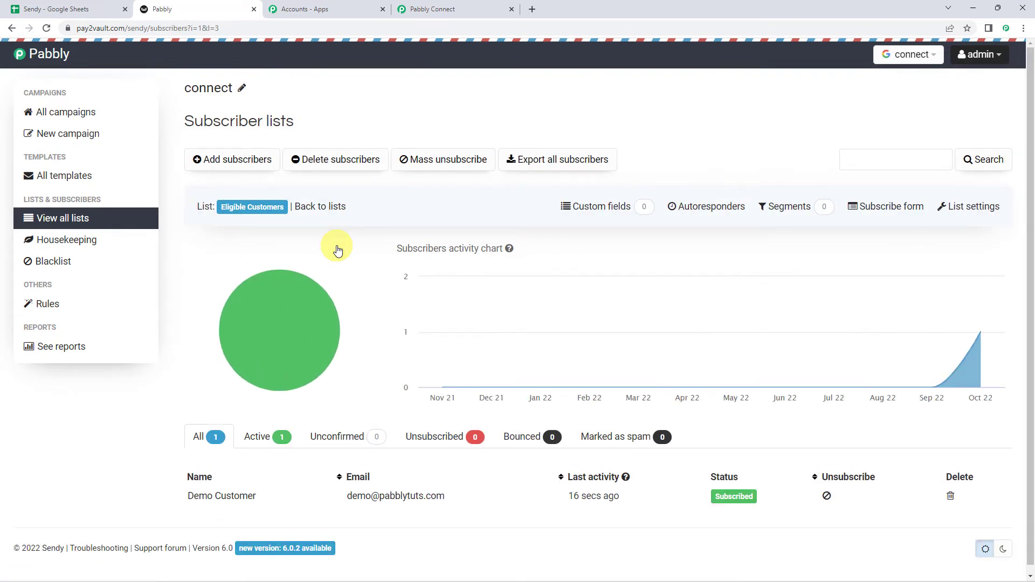
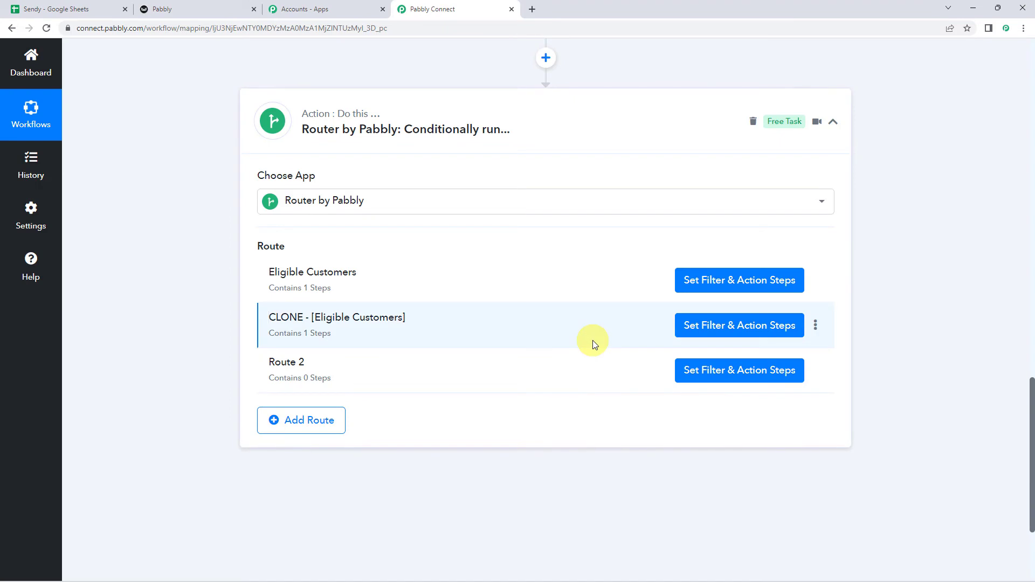
# - Rename the cloned route, removing its clone prefix, to 'Ineligible Customers'
pyautogui.click(817, 326)
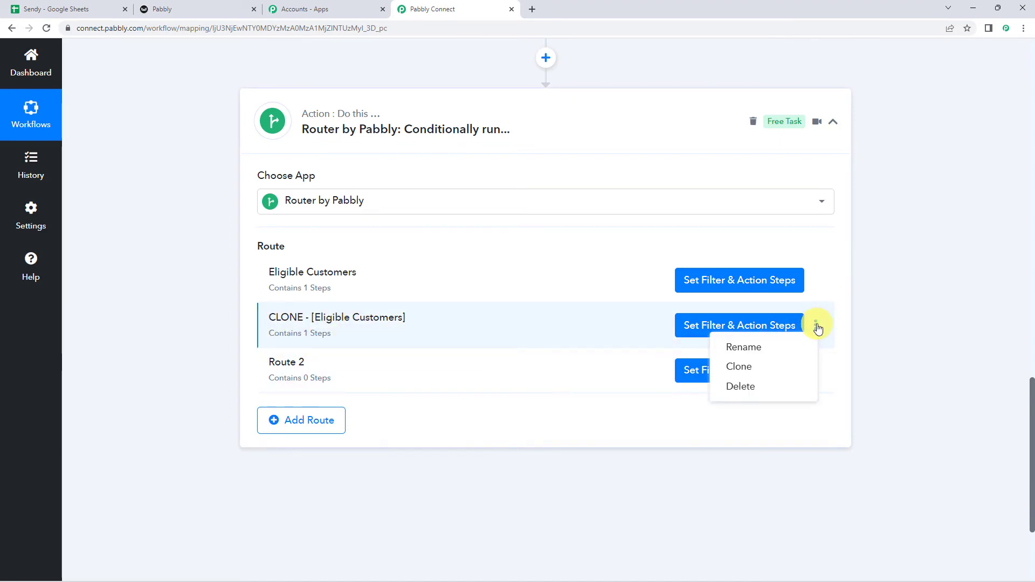
pyautogui.click(738, 346)
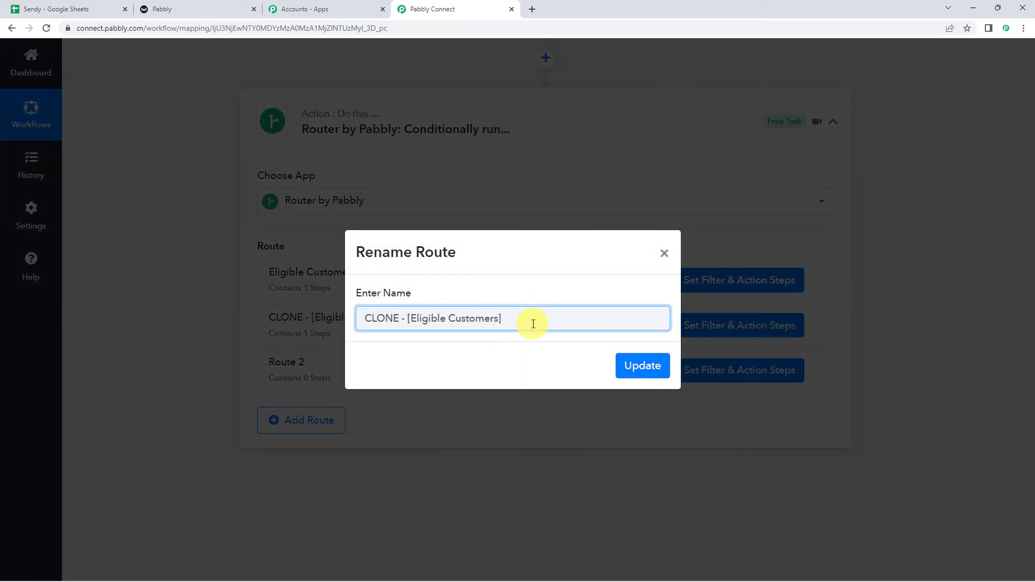
pyautogui.click(416, 318)
pyautogui.press('BackSpace')
pyautogui.press('BackSpace')
pyautogui.press('BackSpace')
pyautogui.press('BackSpace')
pyautogui.press('BackSpace')
pyautogui.press('BackSpace')
pyautogui.press('BackSpace')
pyautogui.press('BackSpace')
pyautogui.press('BackSpace')
pyautogui.press('BackSpace')
pyautogui.write('In')
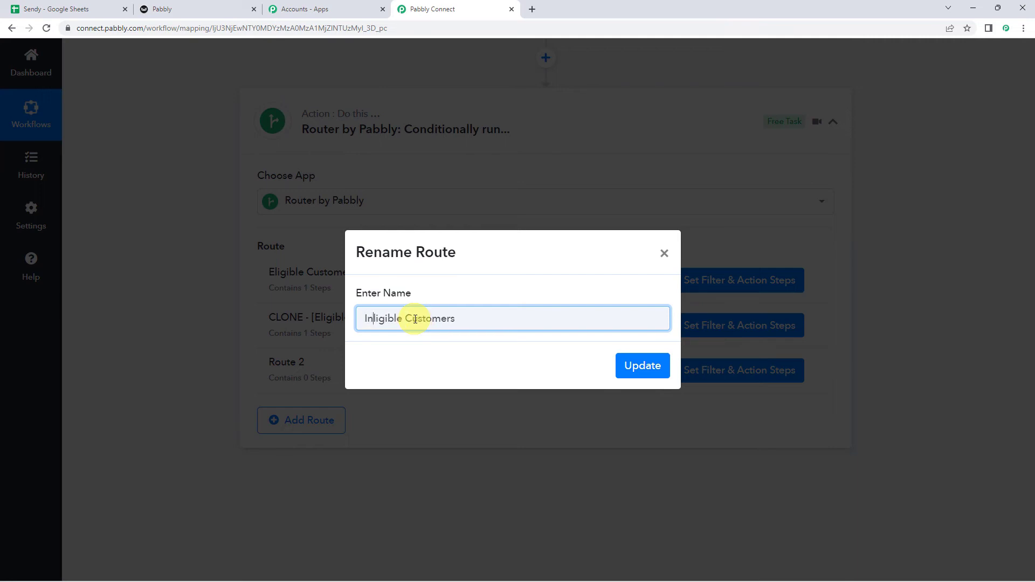
pyautogui.write('e')
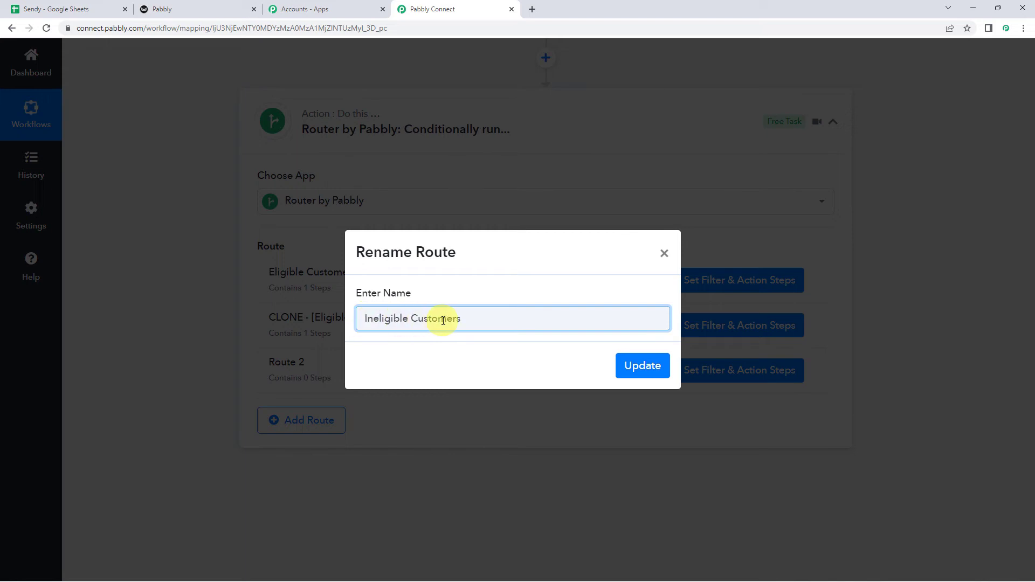
pyautogui.click(639, 365)
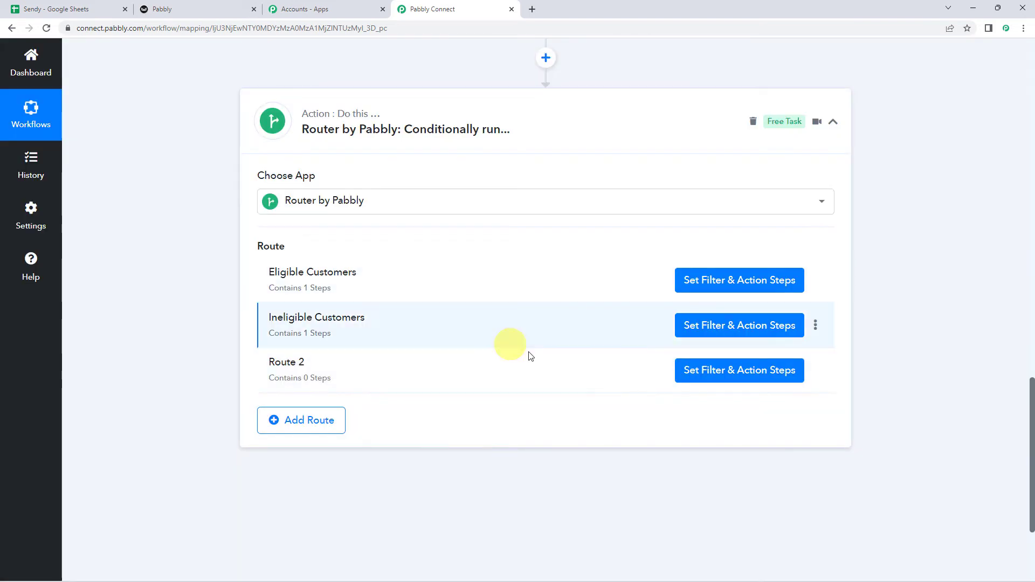
# - Change the Ineligible Customers route filter value from Yes to No and save it
pyautogui.click(709, 326)
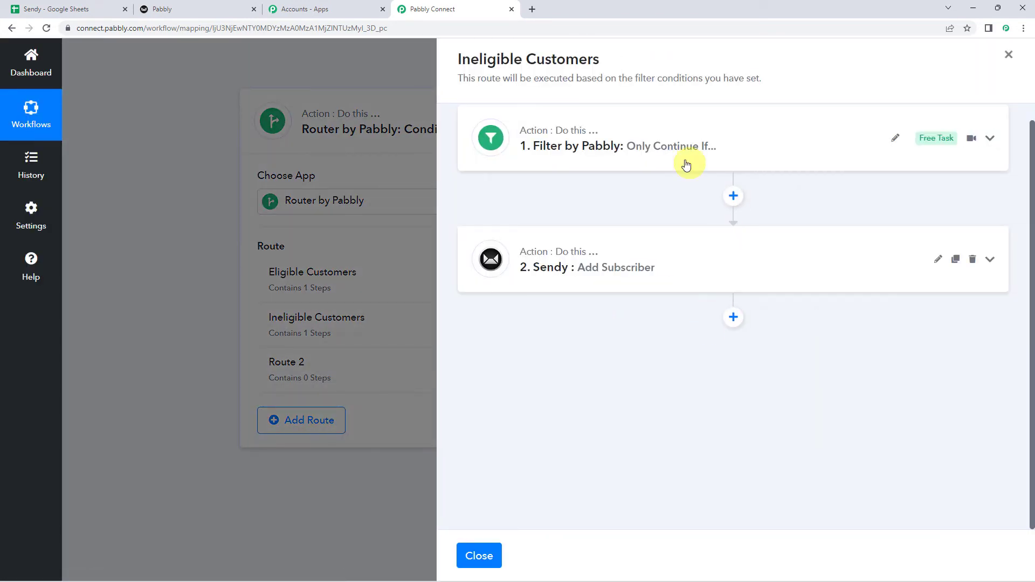
pyautogui.click(620, 152)
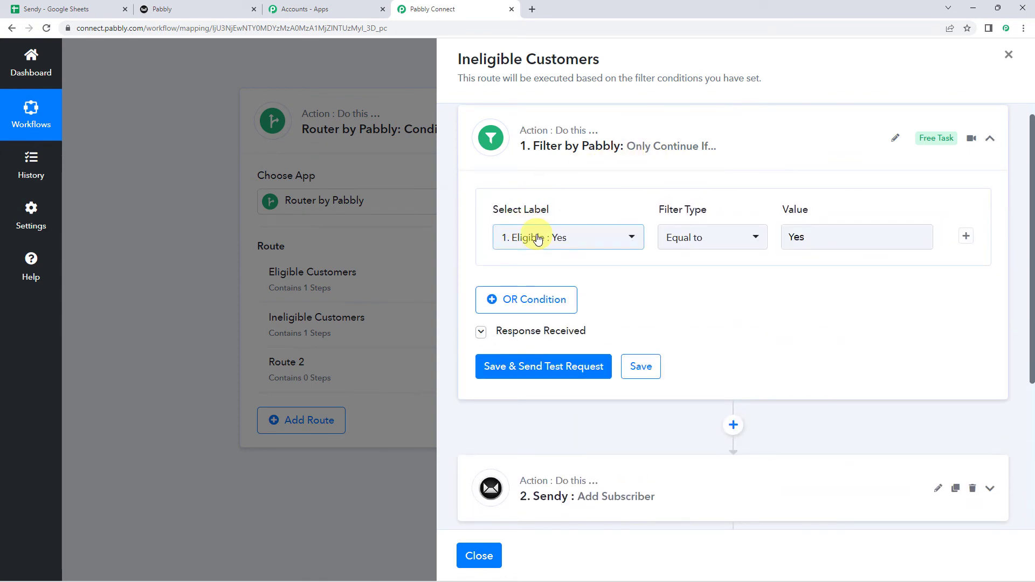
pyautogui.click(831, 235)
pyautogui.press('BackSpace')
pyautogui.write('No')
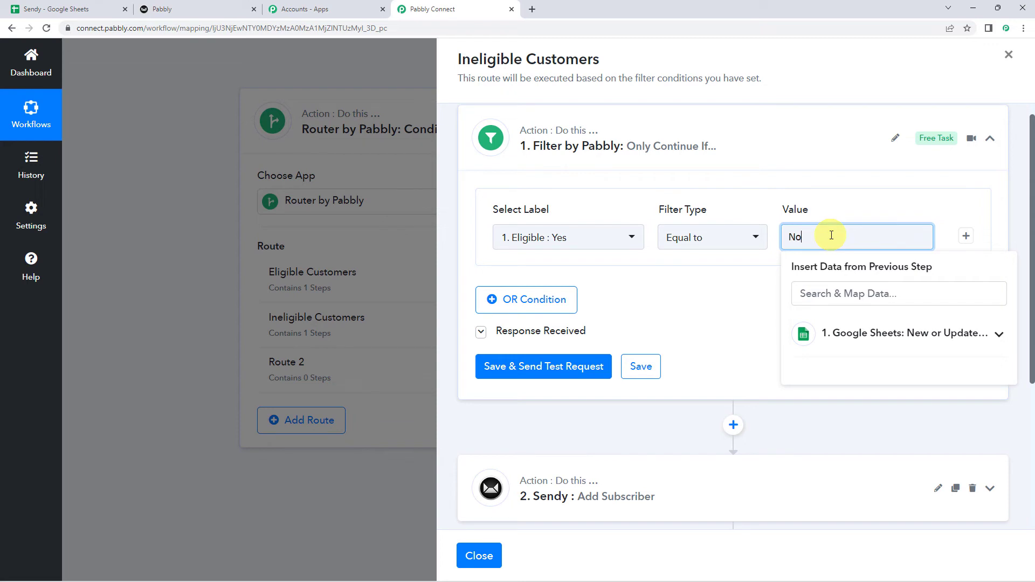
pyautogui.click(657, 294)
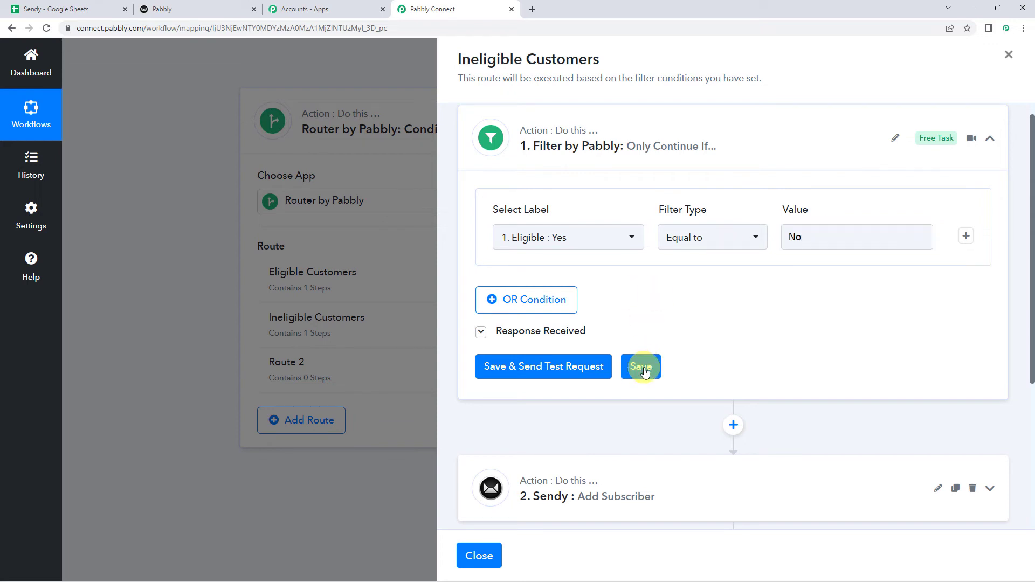
pyautogui.click(644, 369)
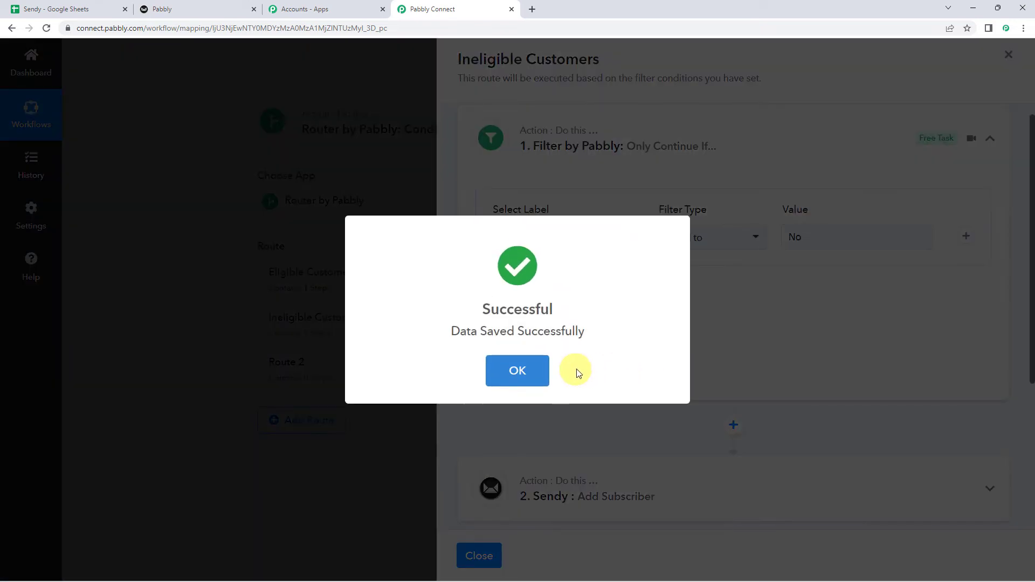
pyautogui.click(546, 360)
# - Expand the route's Sendy Add Subscriber step and switch to the Sendy lists
pyautogui.scroll(-4, 827, 358)
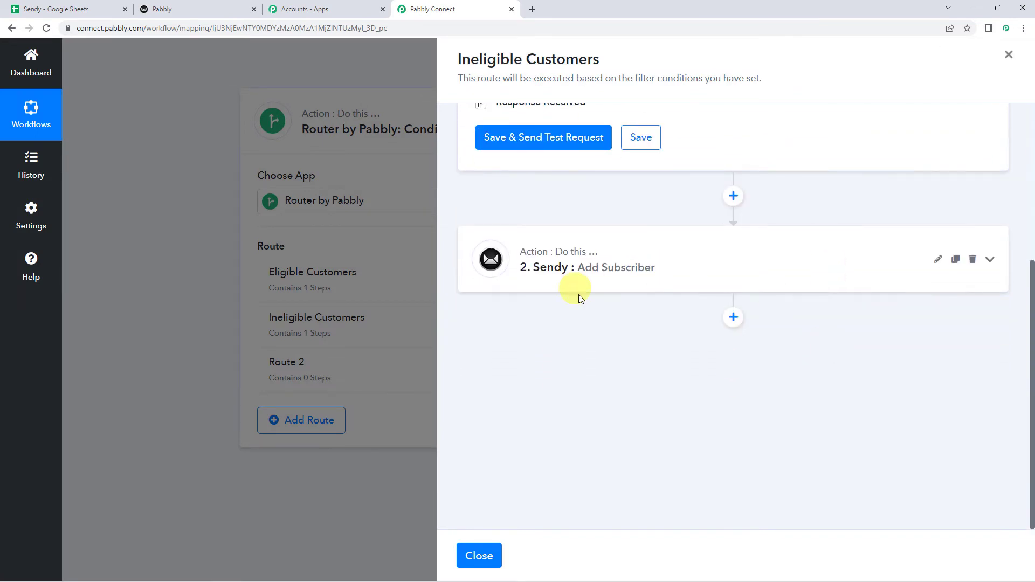
pyautogui.click(659, 278)
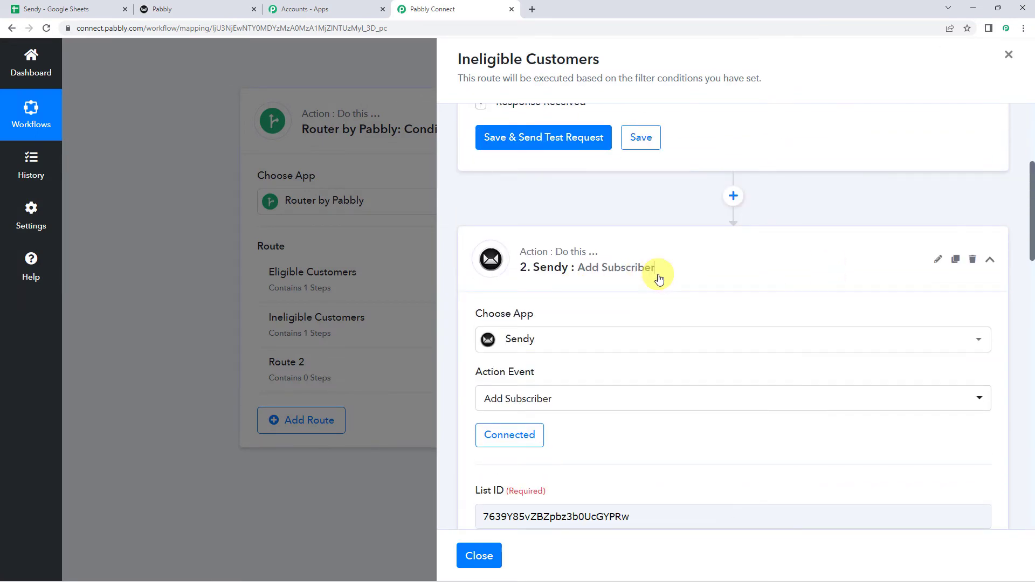
pyautogui.scroll(-4, 658, 278)
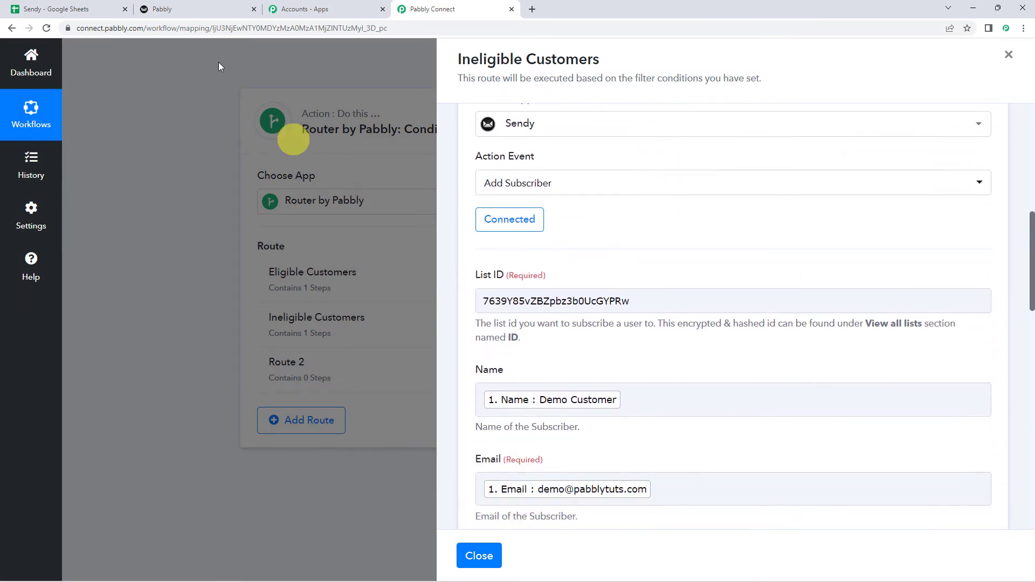
pyautogui.click(205, 7)
# - Copy the Ineligible Customers list ID from Sendy's lists overview
pyautogui.click(326, 205)
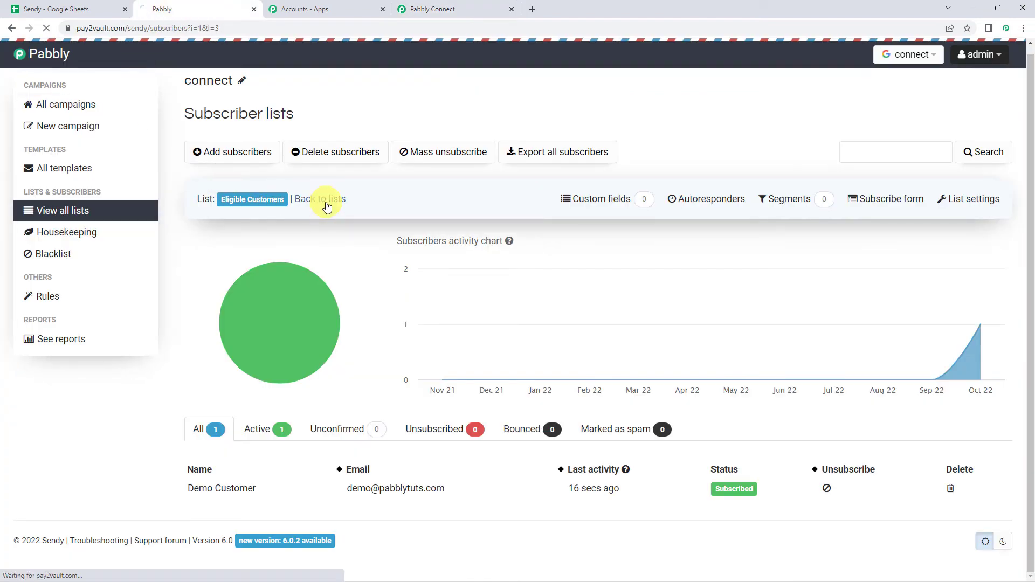
pyautogui.click(248, 224)
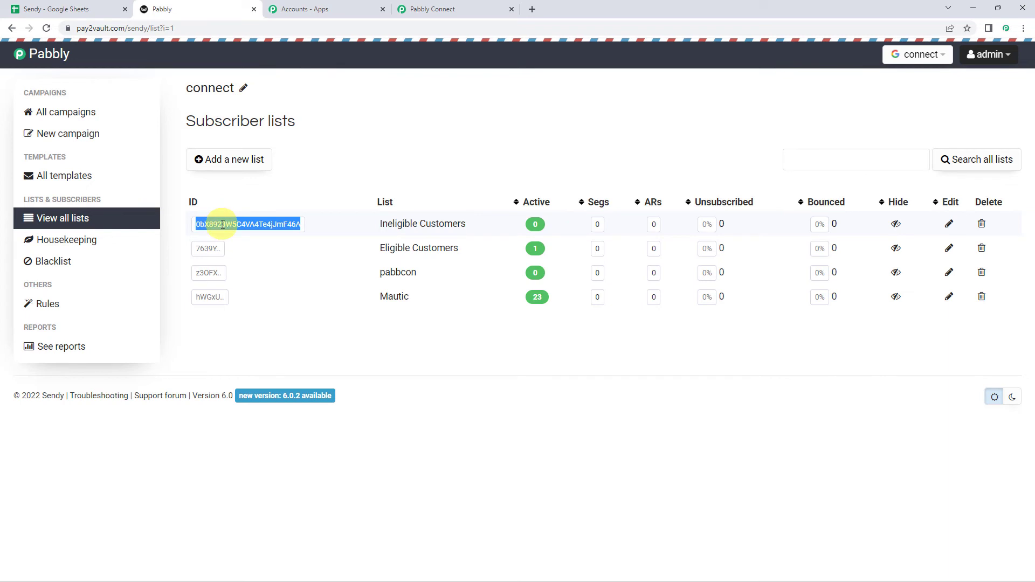
pyautogui.rightClick(223, 225)
pyautogui.click(250, 237)
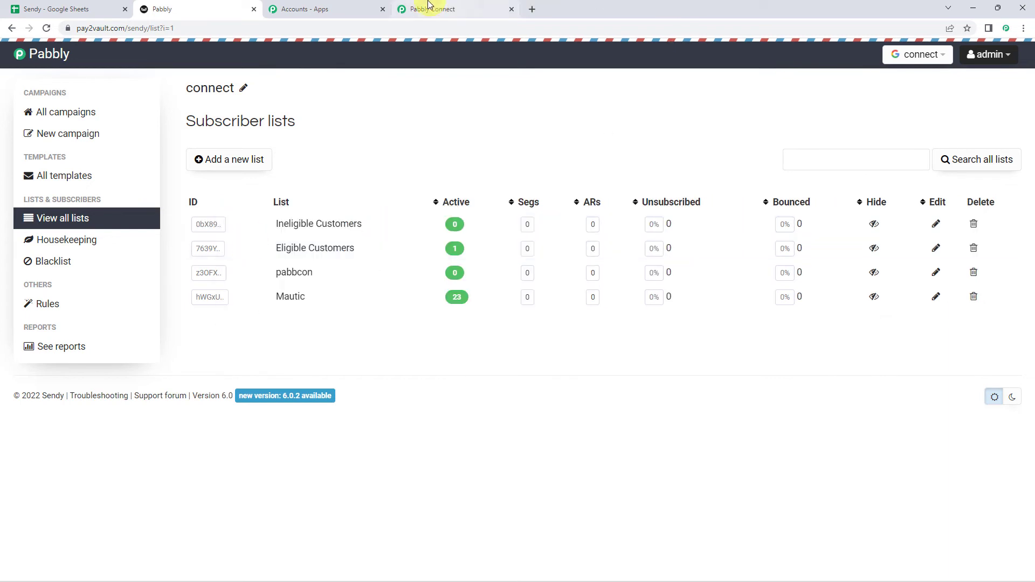
# - Back in Pabbly Connect, select the old text in the Sendy step's List ID field
pyautogui.click(445, 8)
pyautogui.click(607, 301)
pyautogui.doubleClick(608, 302)
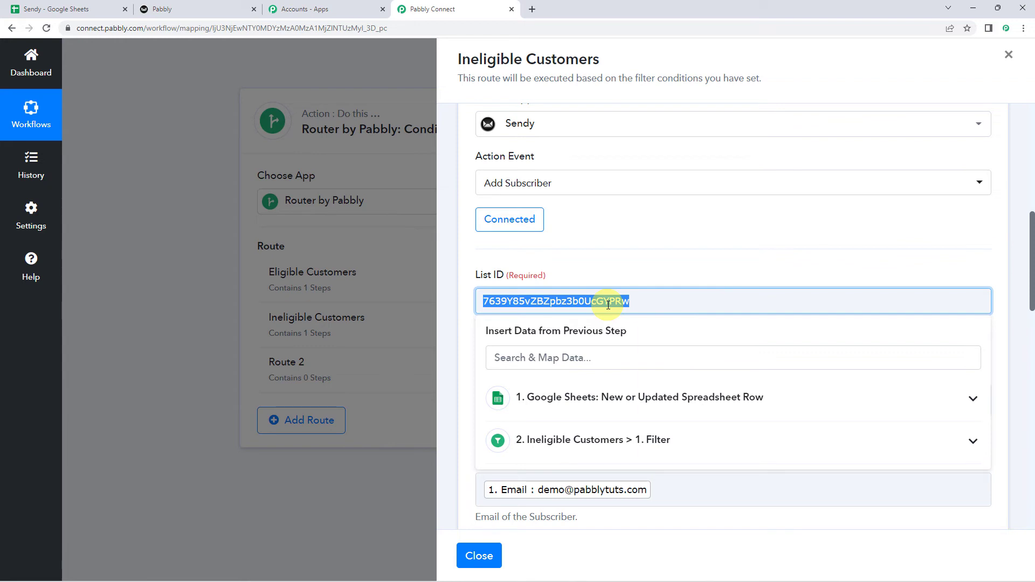
# - Replace the List ID with the copied Ineligible Customers ID, save the Sendy step, and close the route
pyautogui.press('BackSpace')
pyautogui.hotkey('ctrl', 'v')
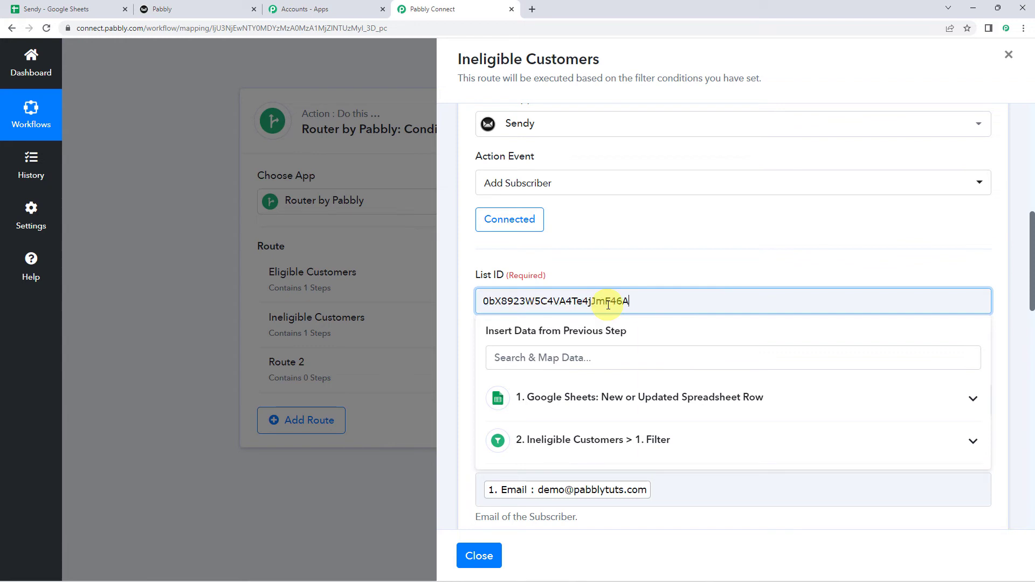
pyautogui.click(619, 272)
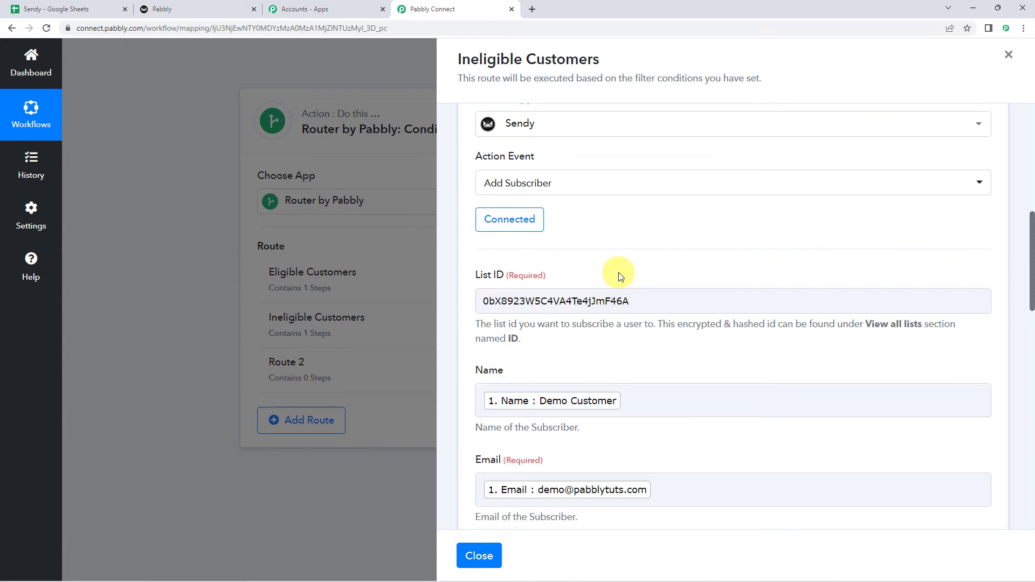
pyautogui.scroll(-10, 619, 273)
pyautogui.scroll(-7, 700, 496)
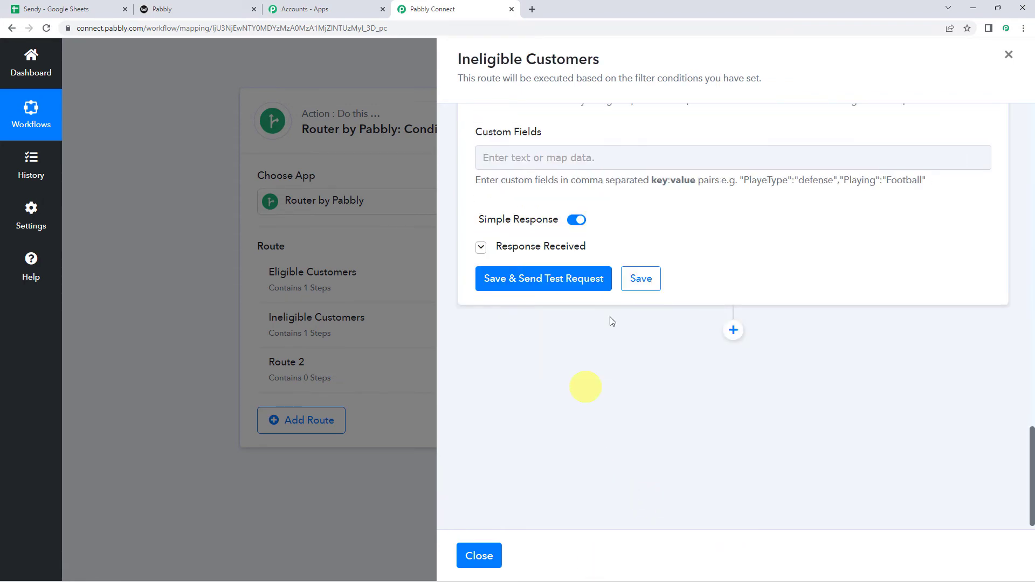
pyautogui.click(641, 279)
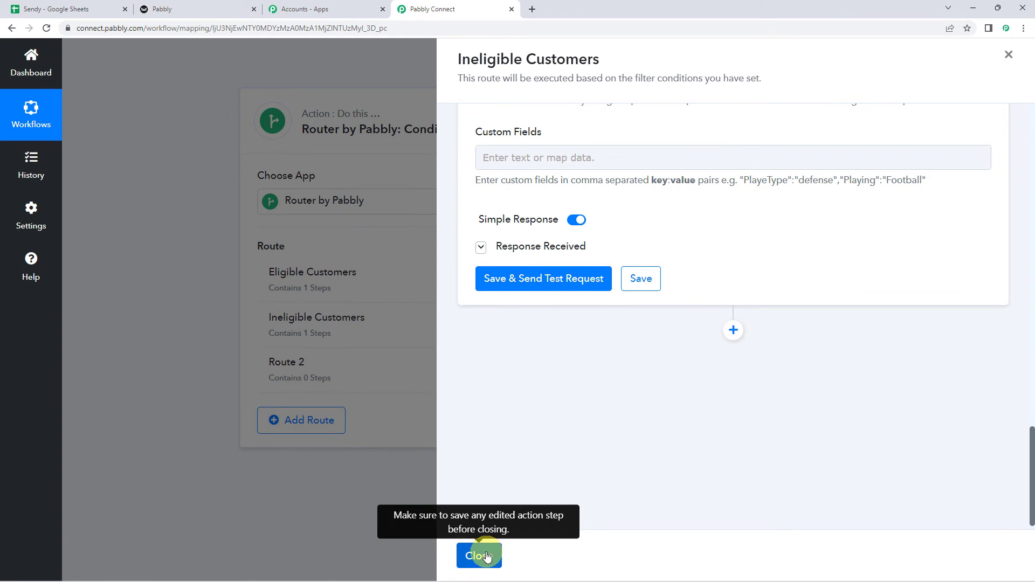
pyautogui.click(479, 555)
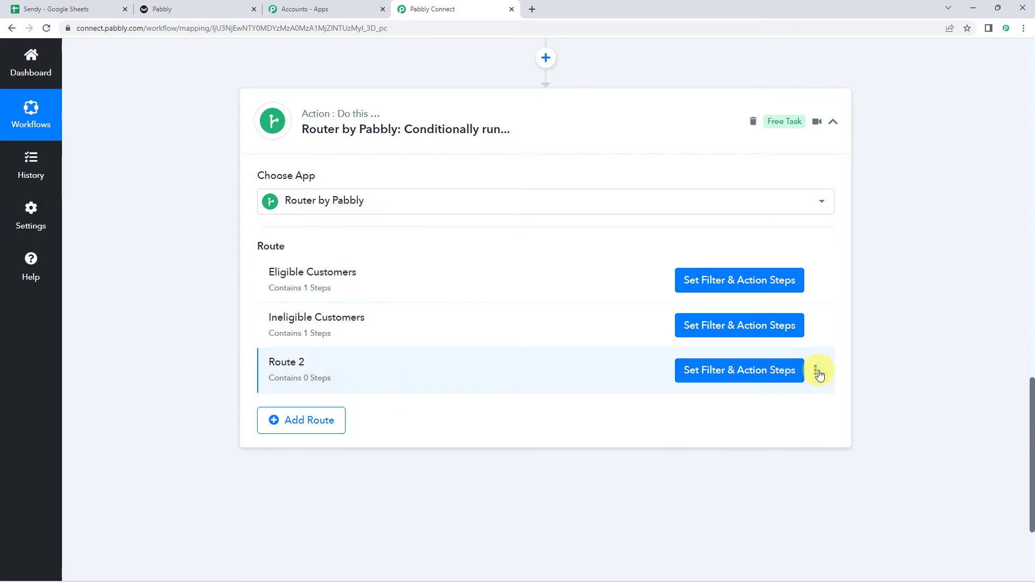
# - Delete the empty Route 2 with confirmation, then switch to the Sendy spreadsheet
pyautogui.click(817, 370)
pyautogui.click(765, 431)
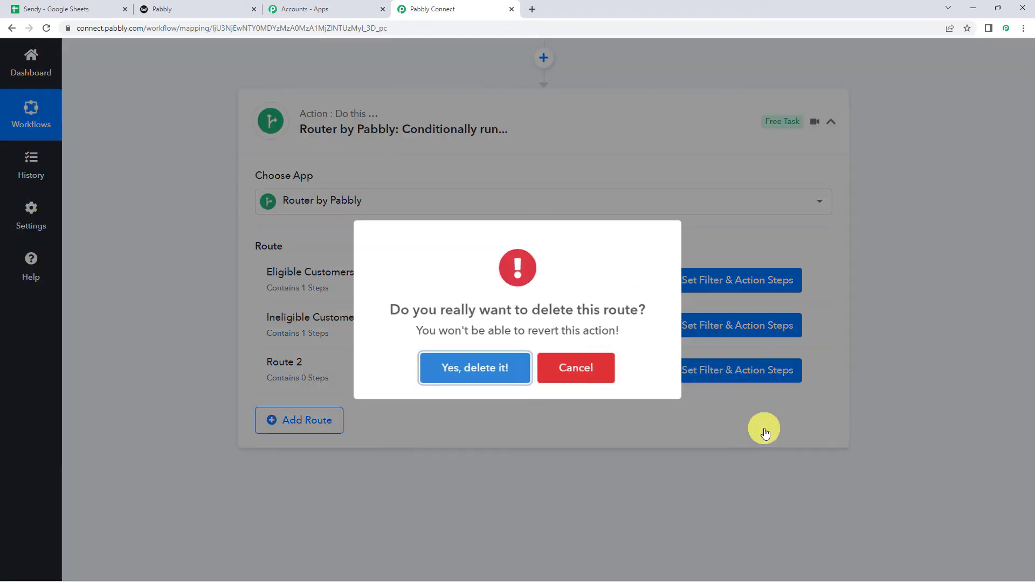
pyautogui.click(492, 376)
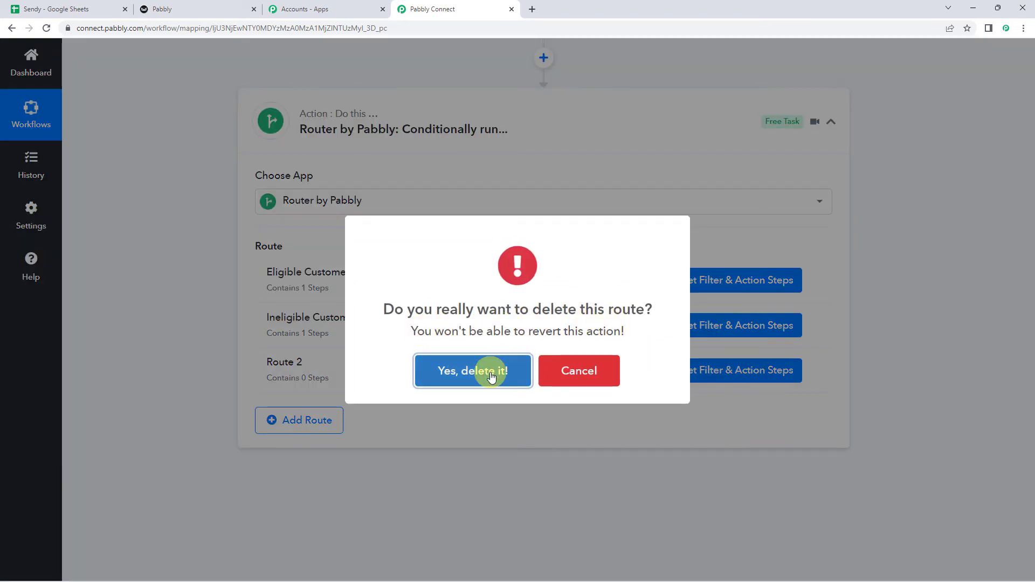
pyautogui.click(488, 371)
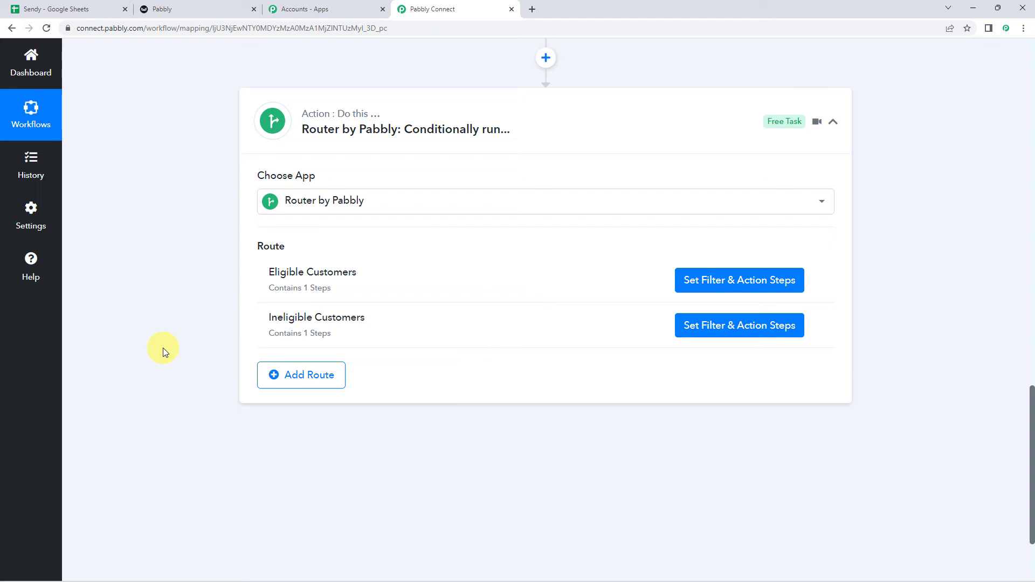
pyautogui.click(77, 8)
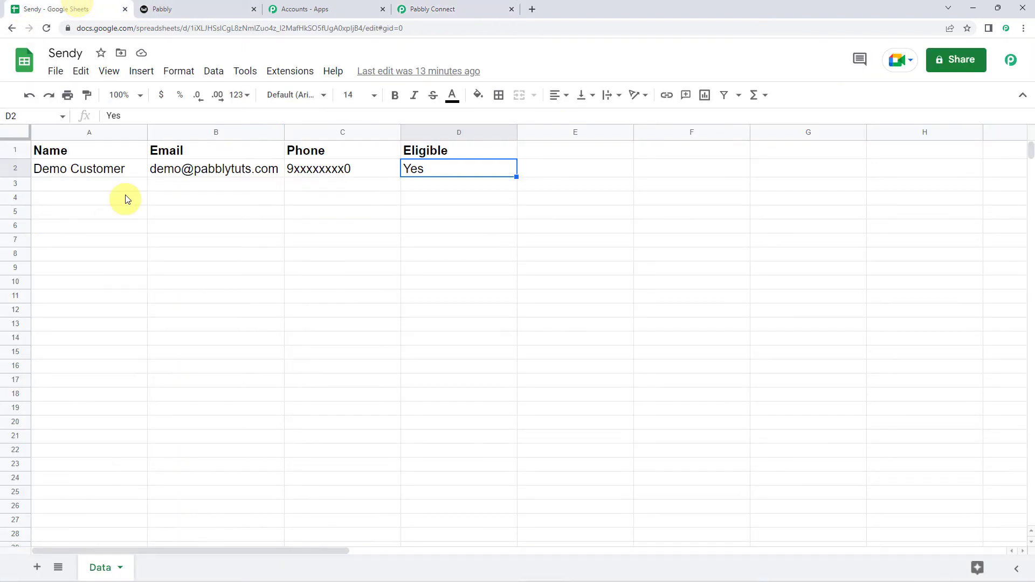
# - Fill row 3 with 'Dummy Customer', an email address, a phone number and Eligible 'No'
pyautogui.click(105, 186)
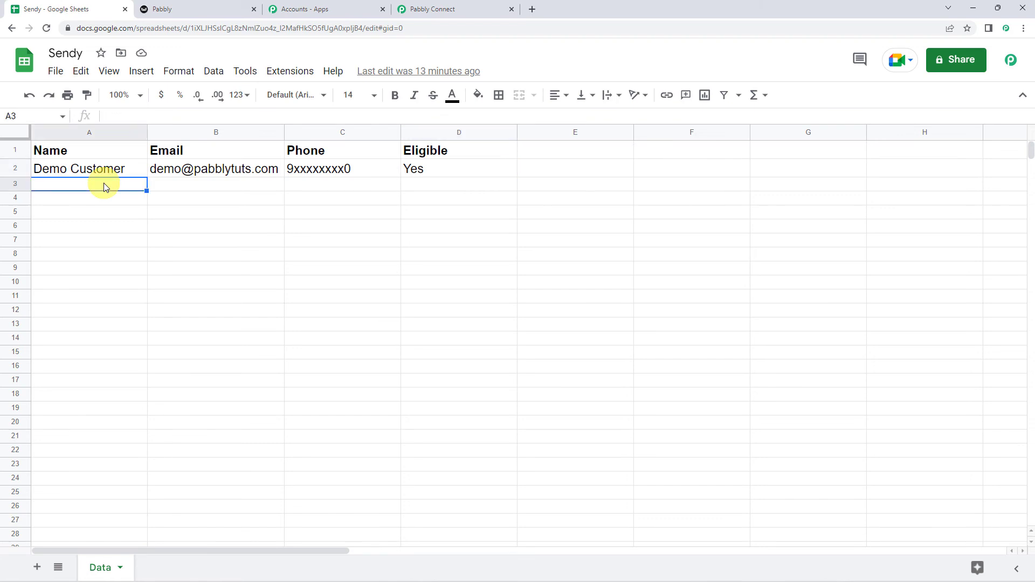
pyautogui.write('Dumm')
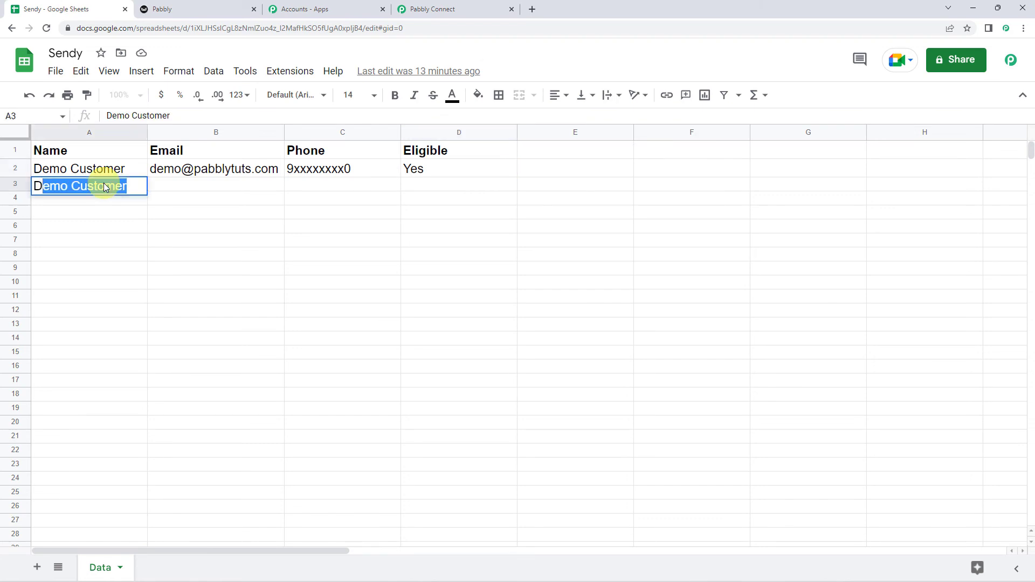
pyautogui.write('y Customer')
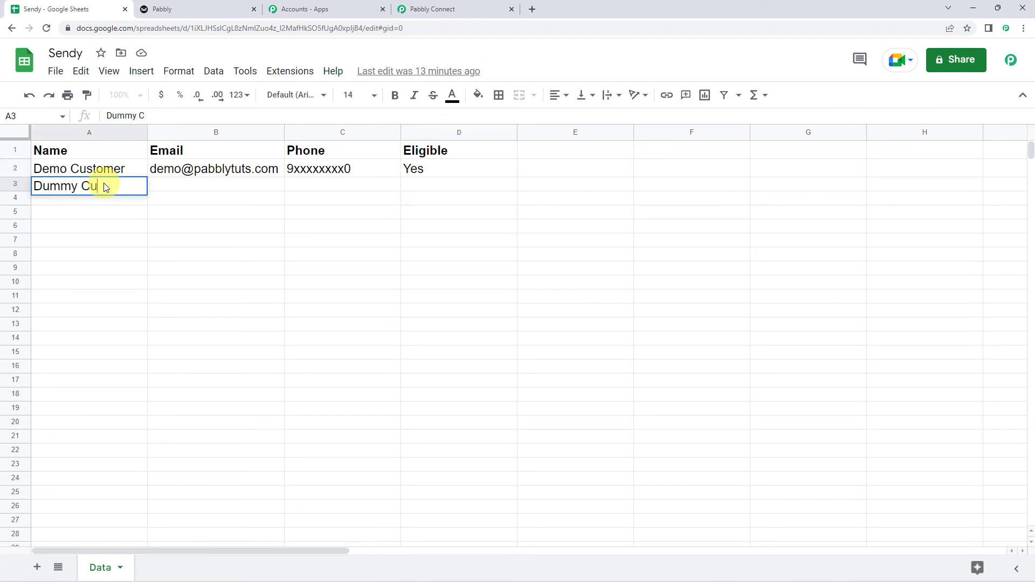
pyautogui.press('Tab')
pyautogui.press('Tab')
pyautogui.write('8xxxxxxxx3')
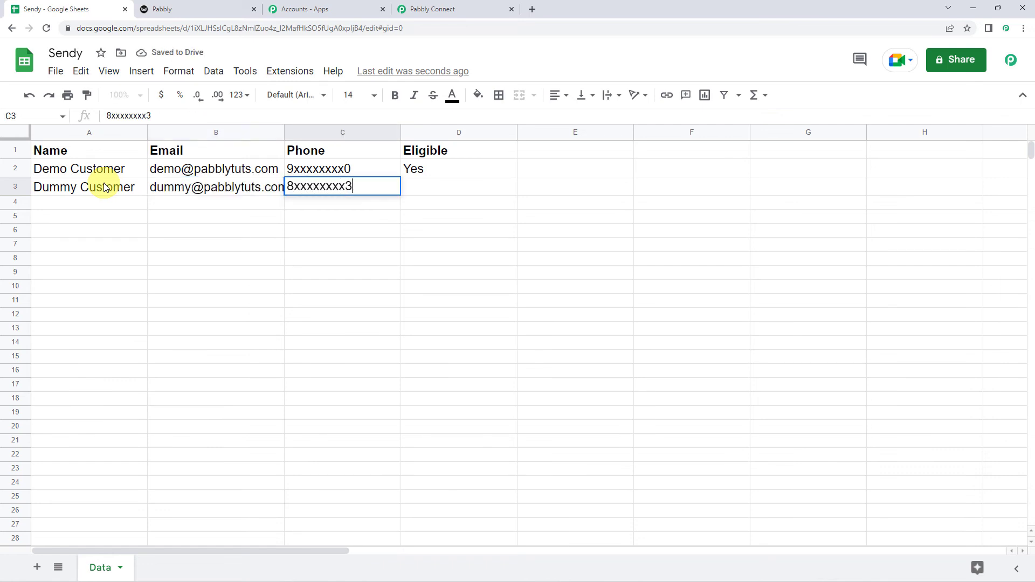
pyautogui.press('Tab')
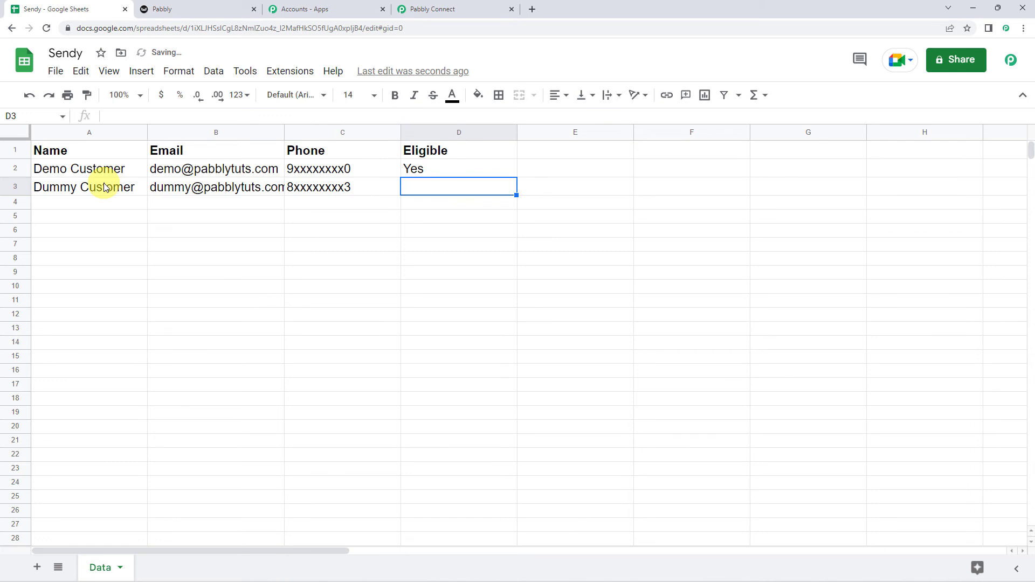
pyautogui.write('No')
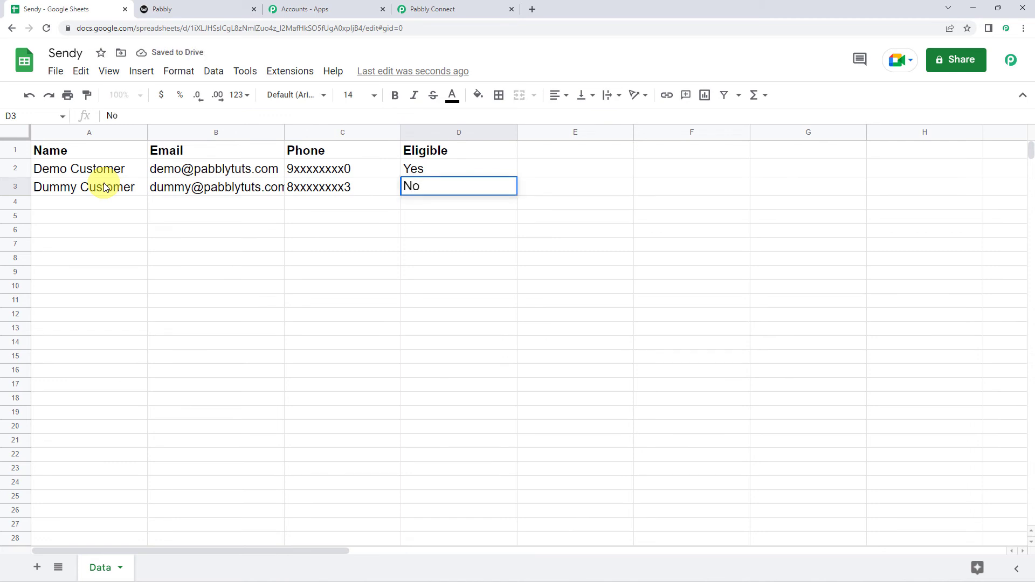
pyautogui.press('Return')
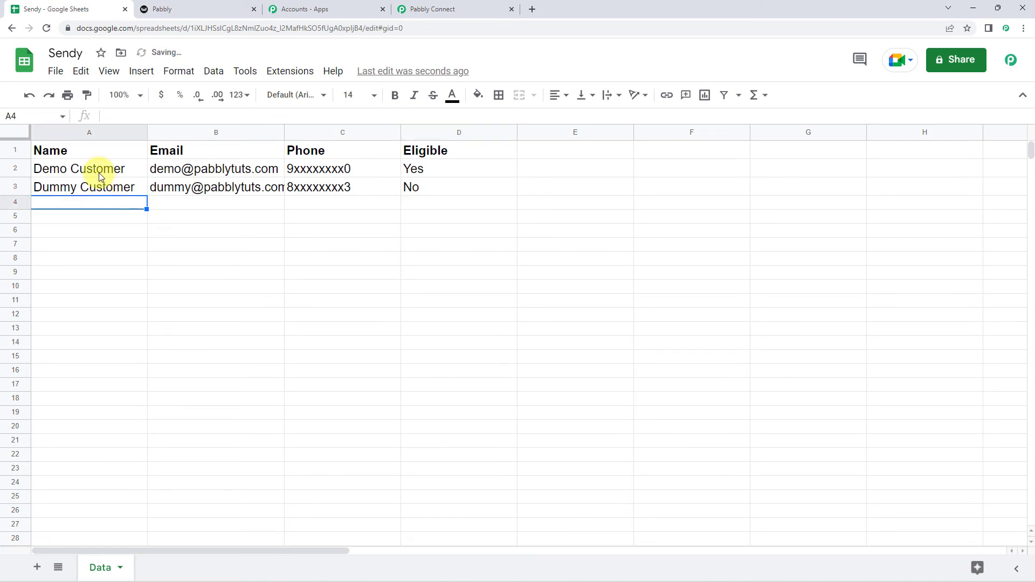
pyautogui.click(184, 4)
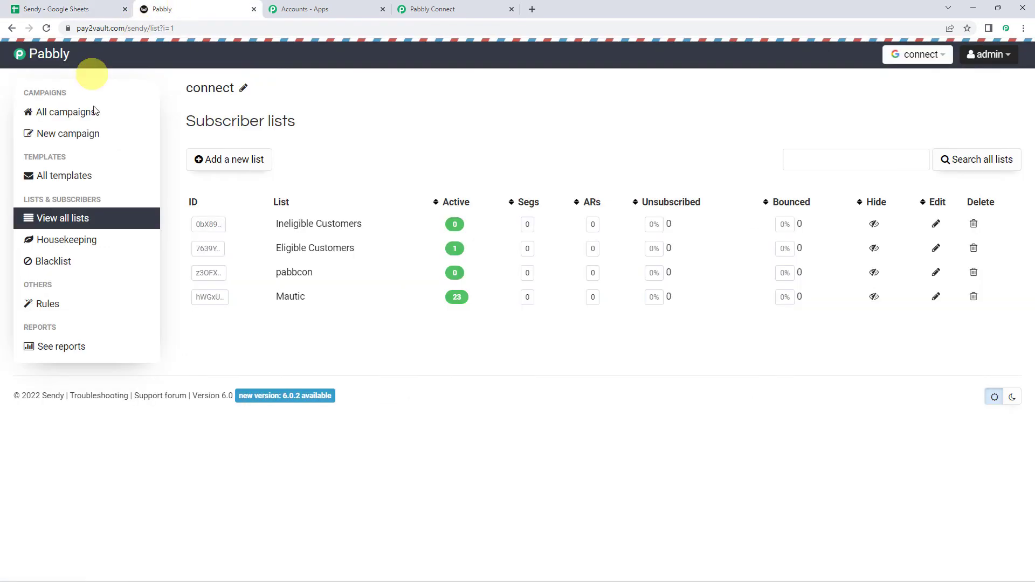
# - Reload Sendy and check the Ineligible Customers list shows Dummy Customer subscribed
pyautogui.click(47, 29)
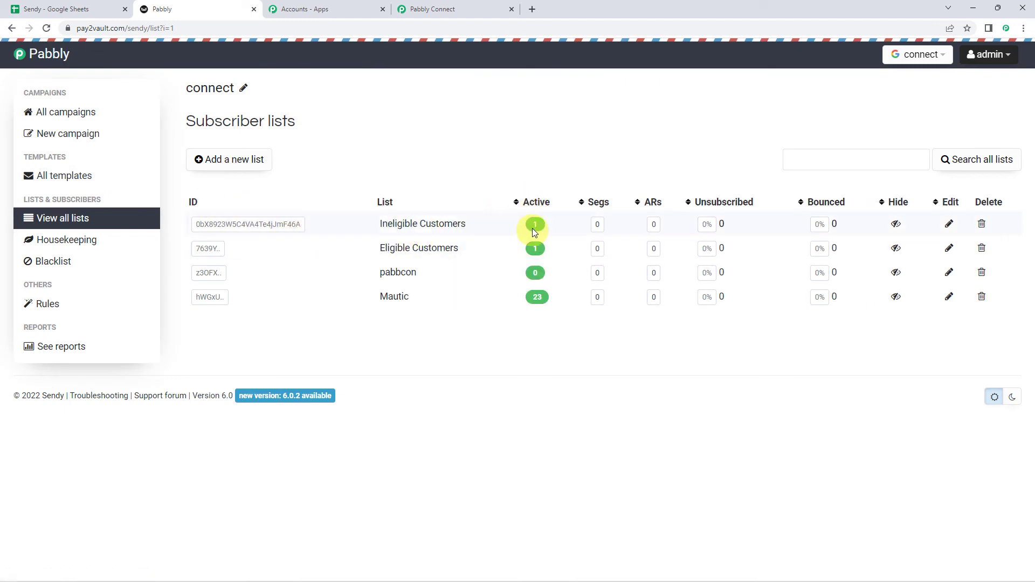
pyautogui.click(432, 229)
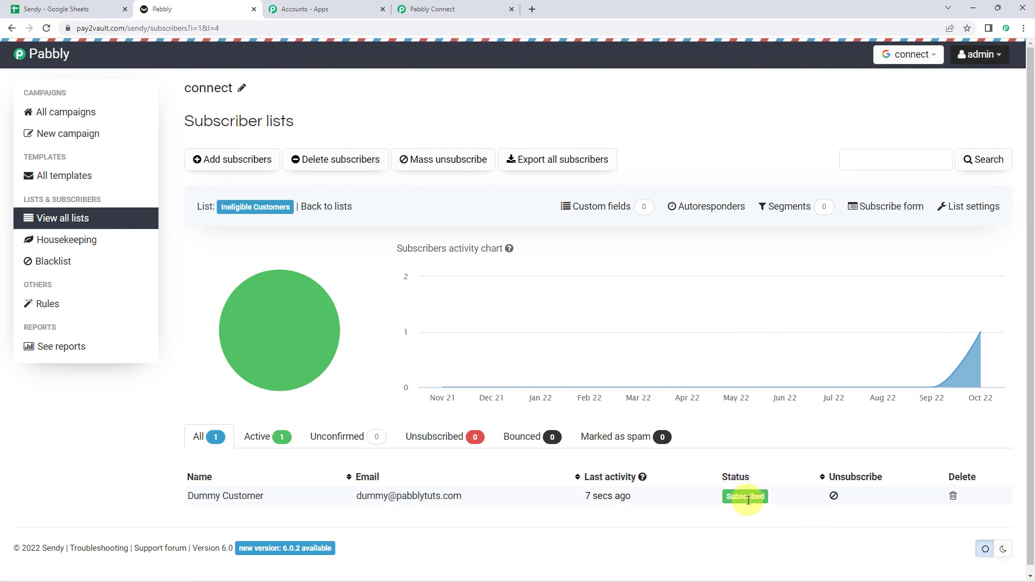
pyautogui.click(54, 9)
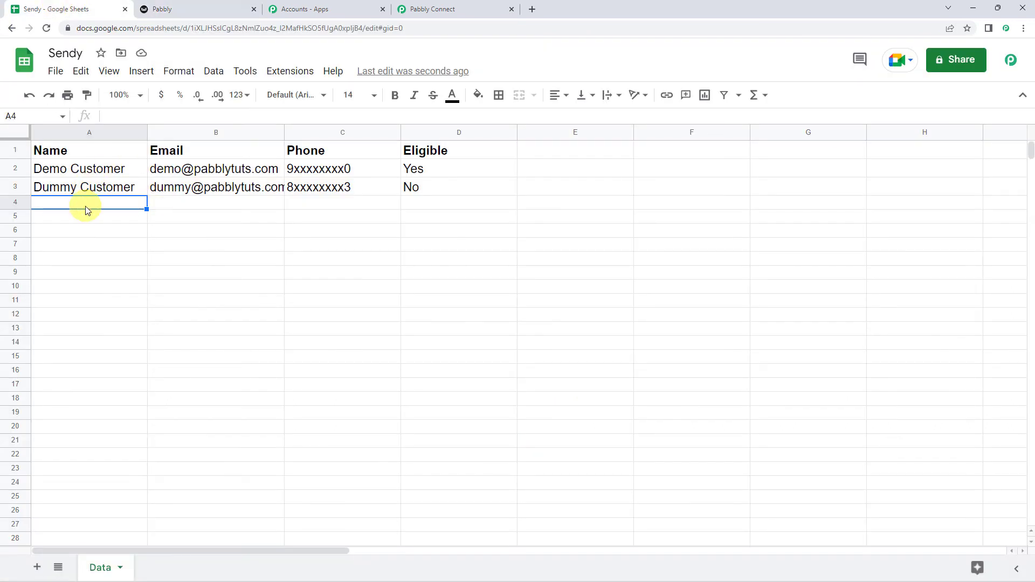
# - Fill row 4 with 'Testing Customer', an email address, a phone number and Eligible 'Yes'
pyautogui.write('Testing Customer')
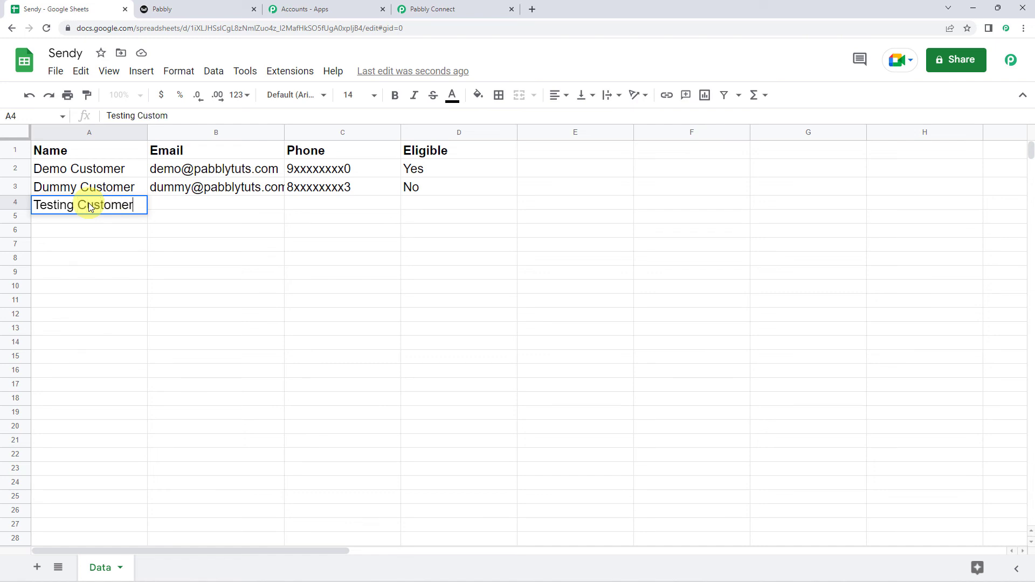
pyautogui.press('Tab')
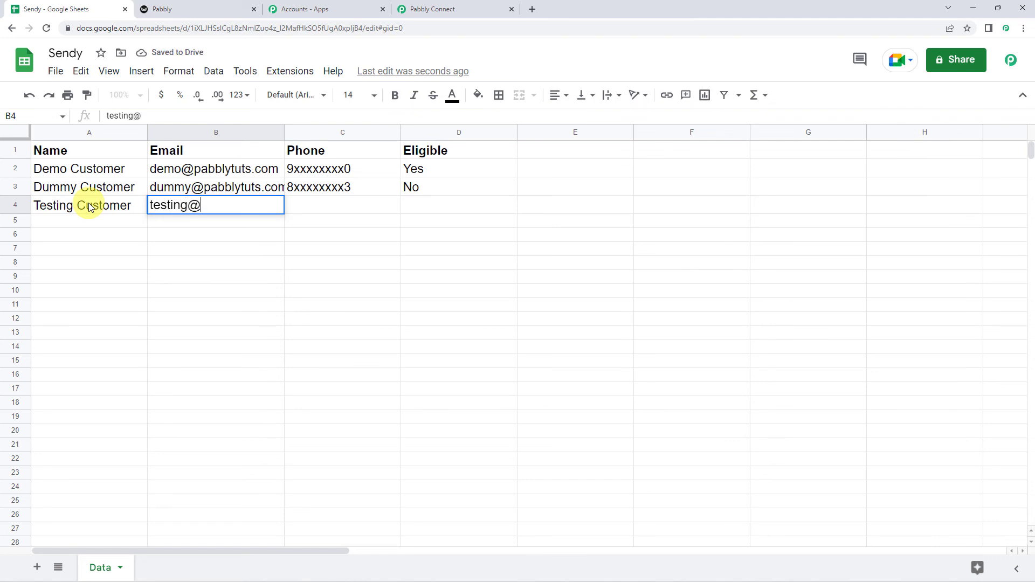
pyautogui.press('Tab')
pyautogui.write('7')
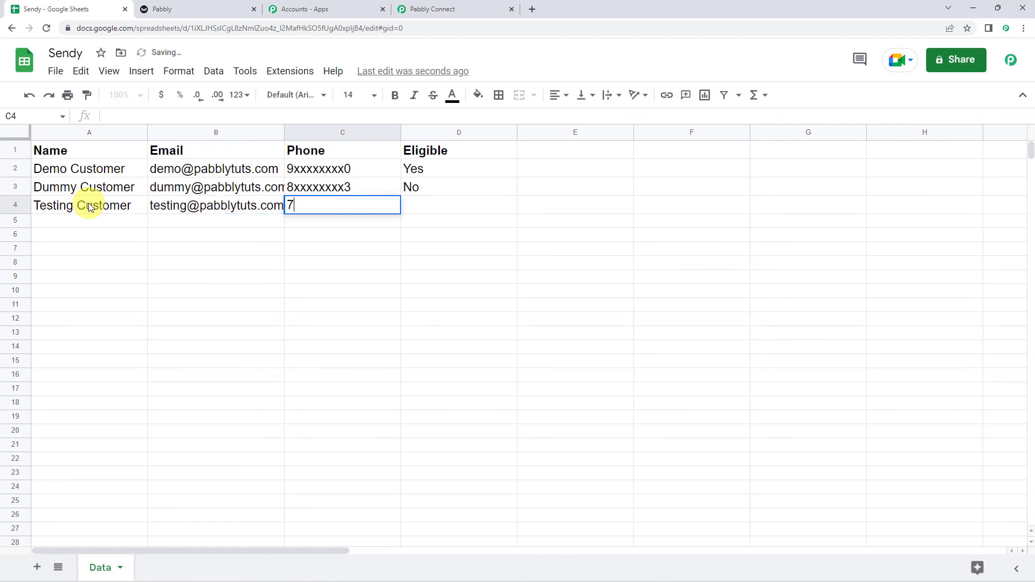
pyautogui.write('xxxxxxxx')
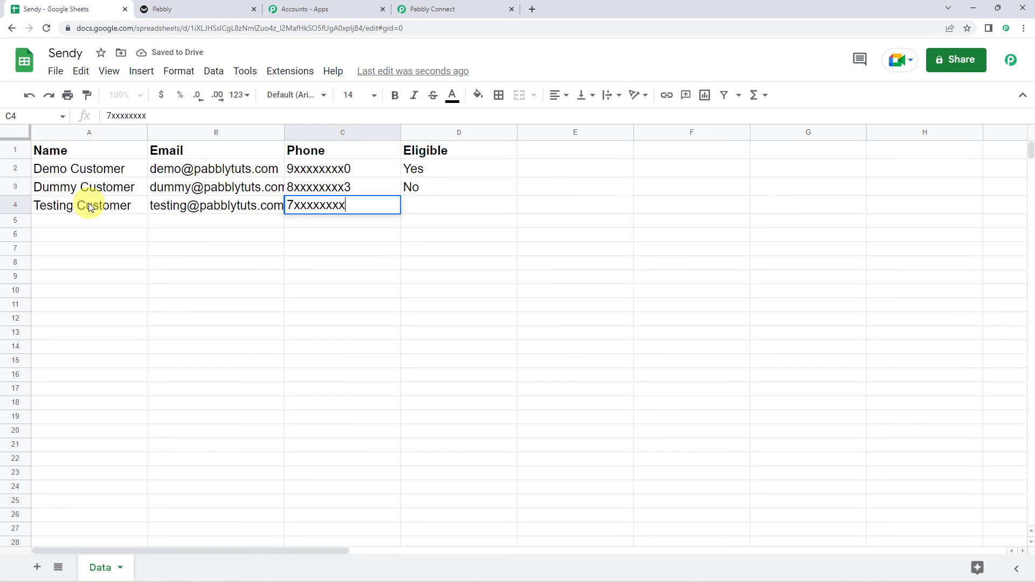
pyautogui.write('5')
pyautogui.press('Tab')
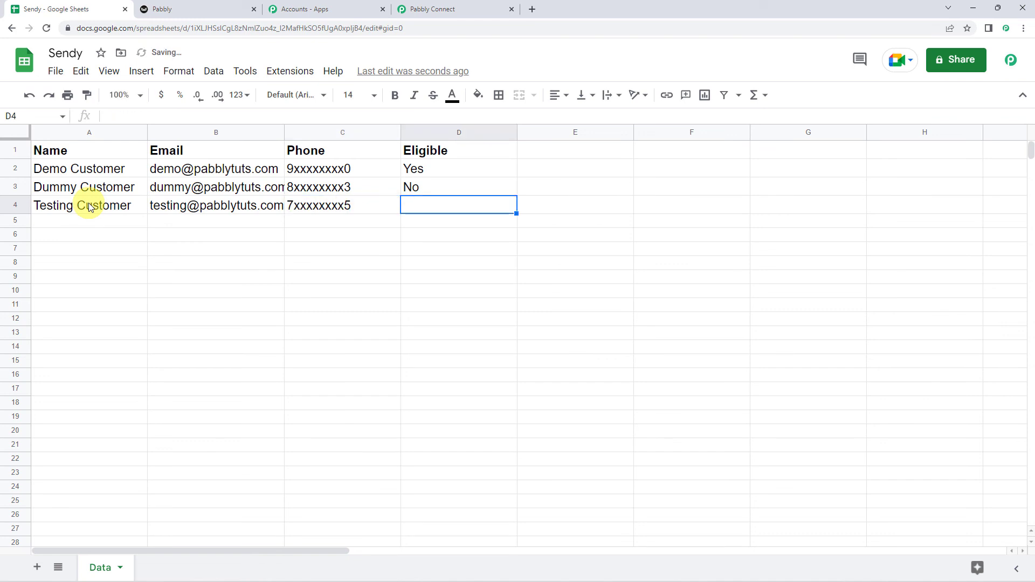
pyautogui.write('Yes')
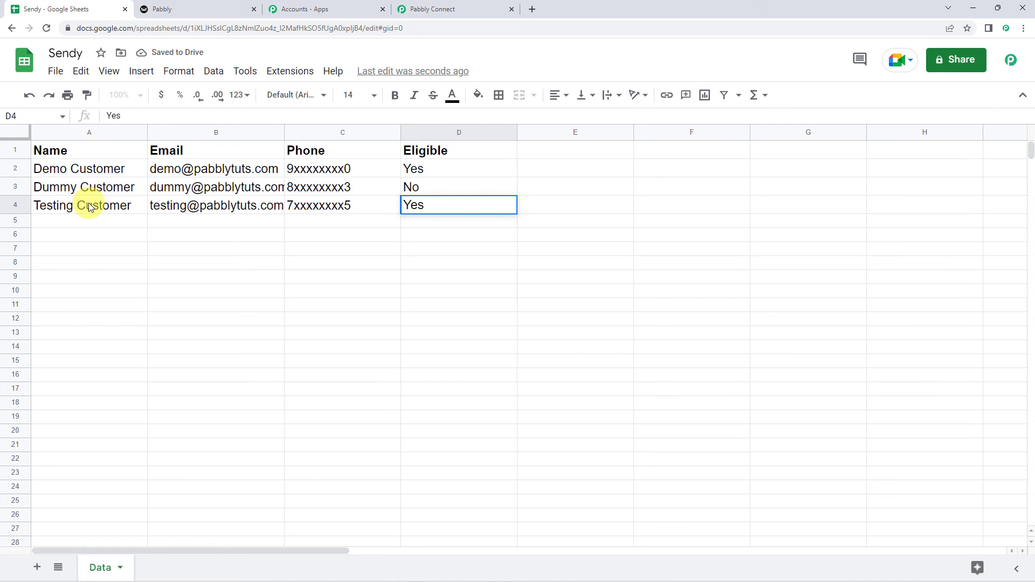
pyautogui.press('Return')
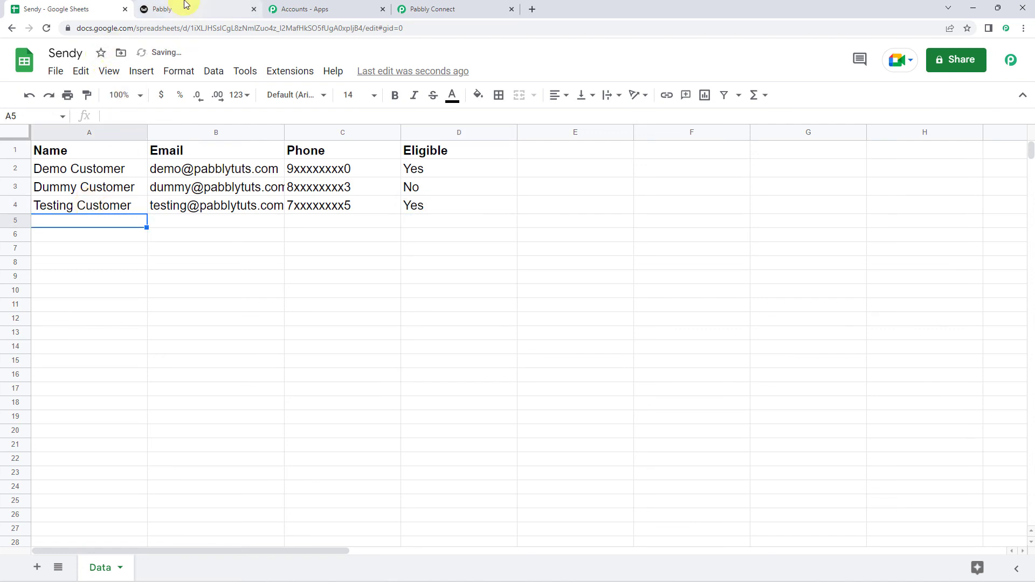
pyautogui.click(184, 7)
# - Reload Sendy and check the Eligible Customers list shows Testing Customer subscribed
pyautogui.click(47, 28)
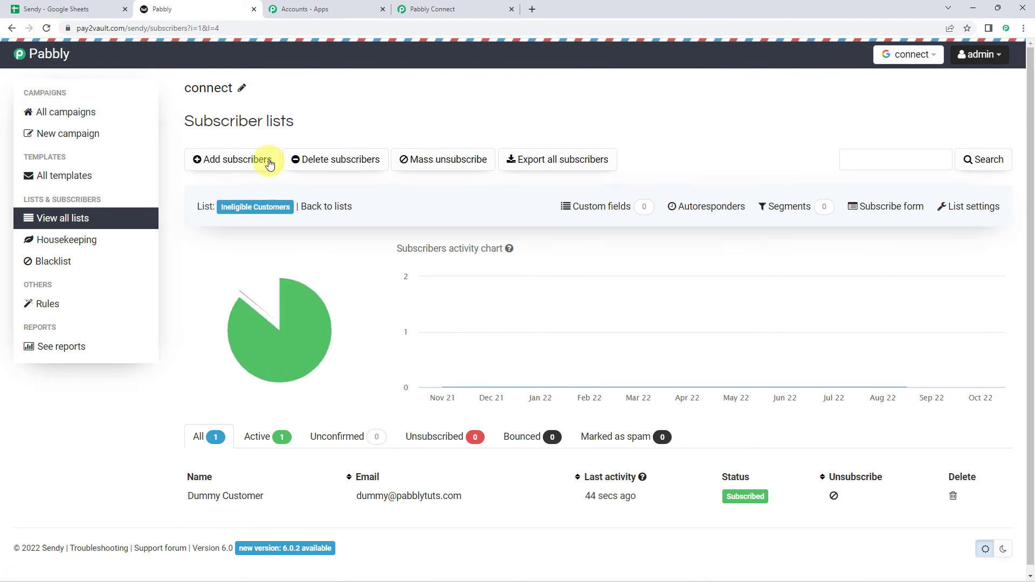
pyautogui.click(306, 208)
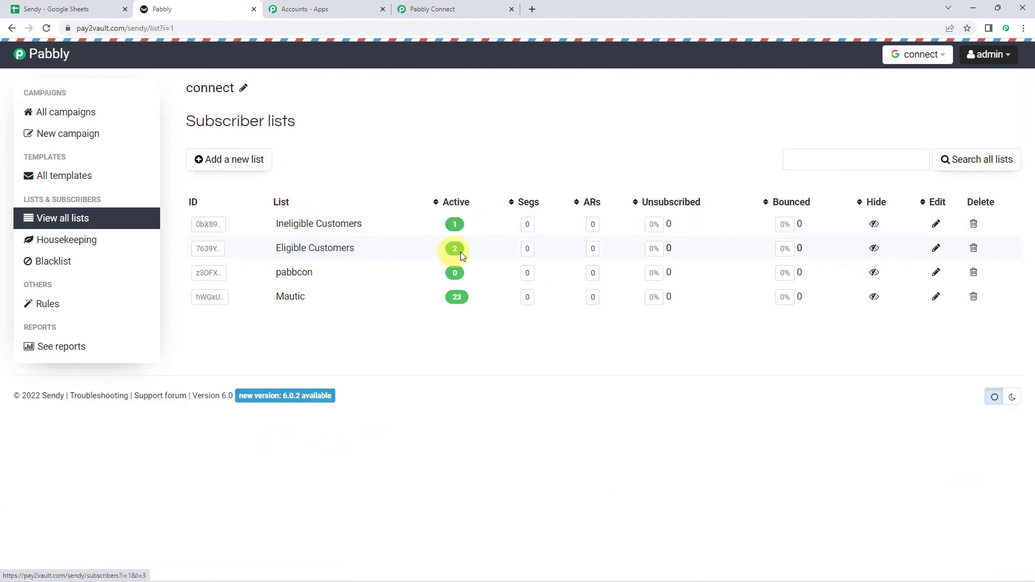
pyautogui.click(315, 249)
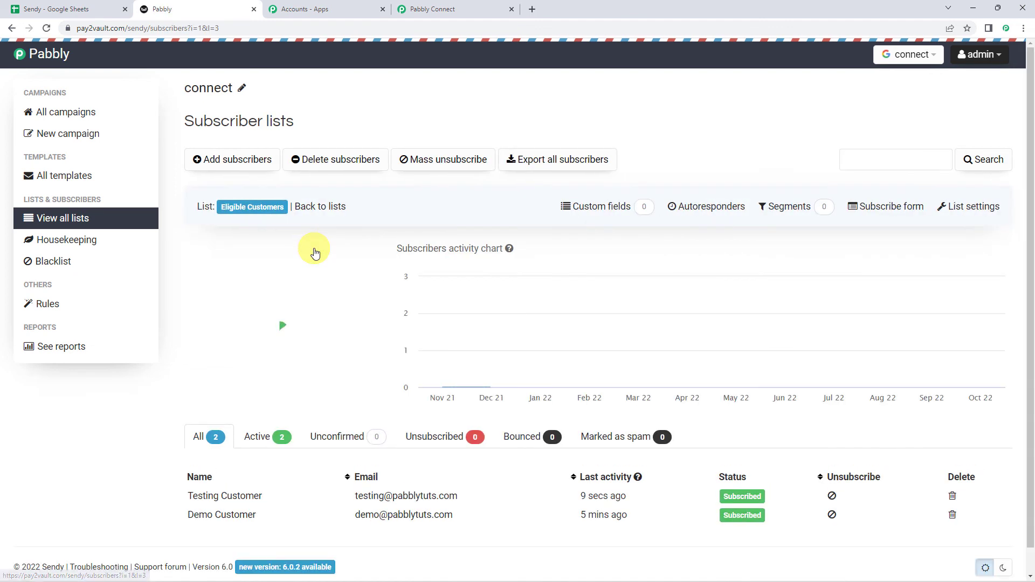
pyautogui.scroll(-1, 321, 290)
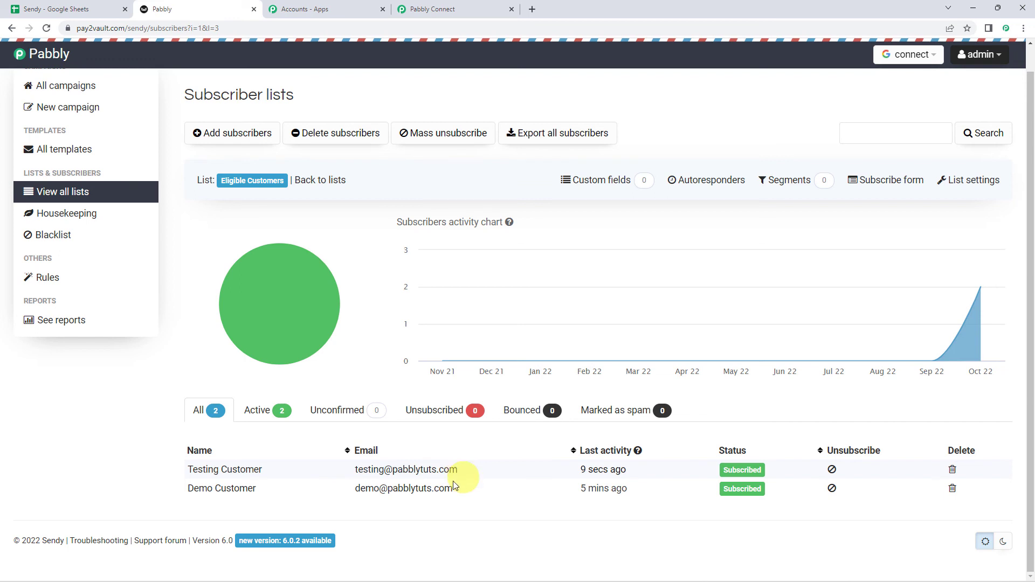
pyautogui.click(463, 5)
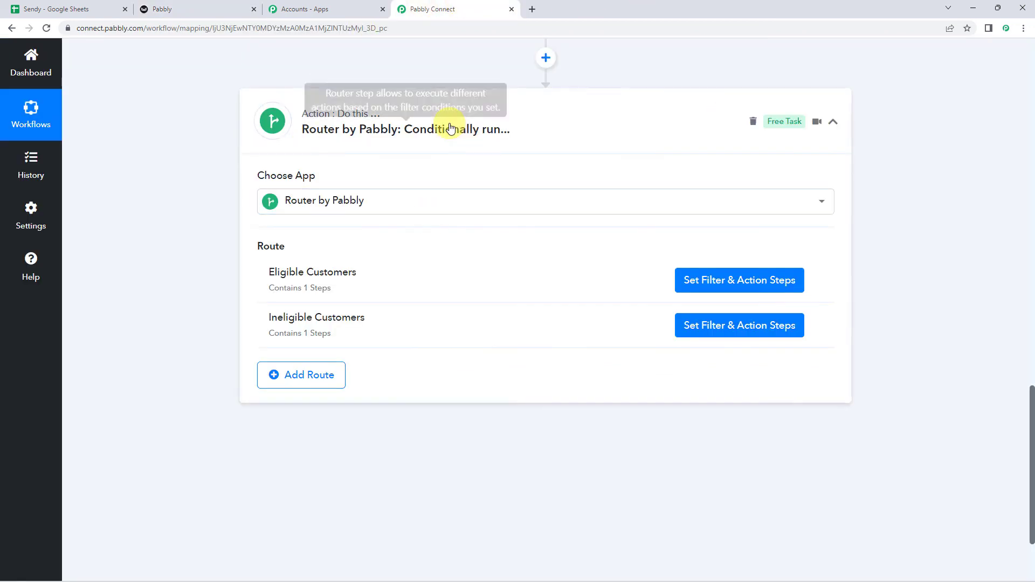
# - Collapse the Router and Google Sheets trigger steps, then expand the Router to review both customer routes
pyautogui.click(517, 124)
pyautogui.scroll(3, 517, 121)
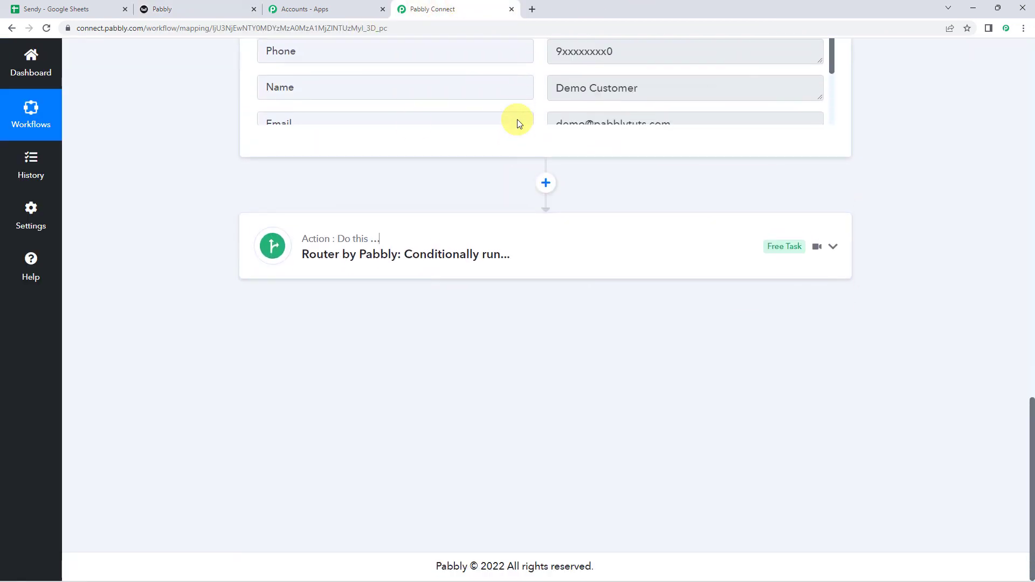
pyautogui.scroll(8, 115, 179)
pyautogui.scroll(5, 176, 216)
pyautogui.click(519, 221)
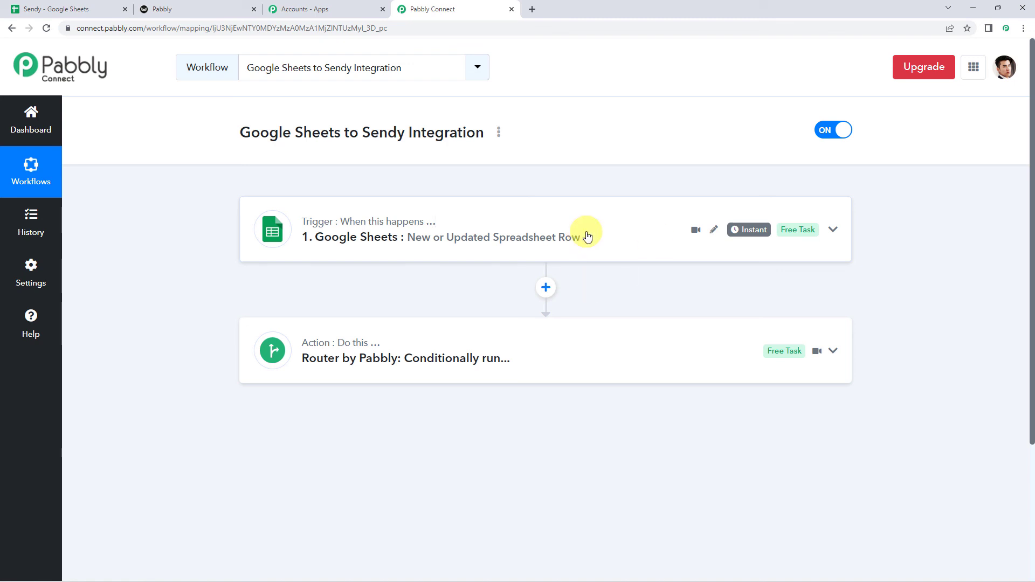
pyautogui.click(442, 345)
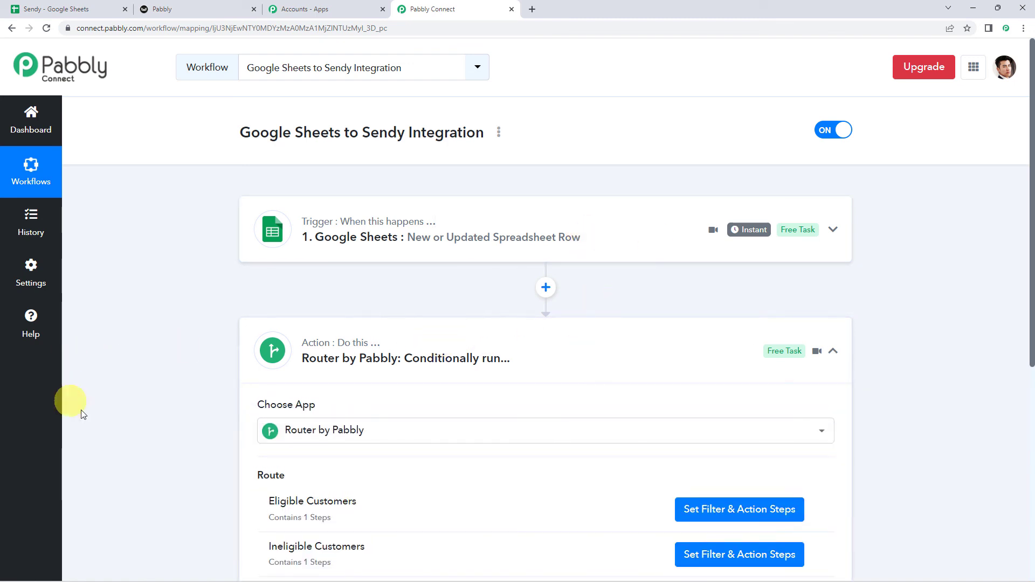
pyautogui.scroll(-1, 210, 441)
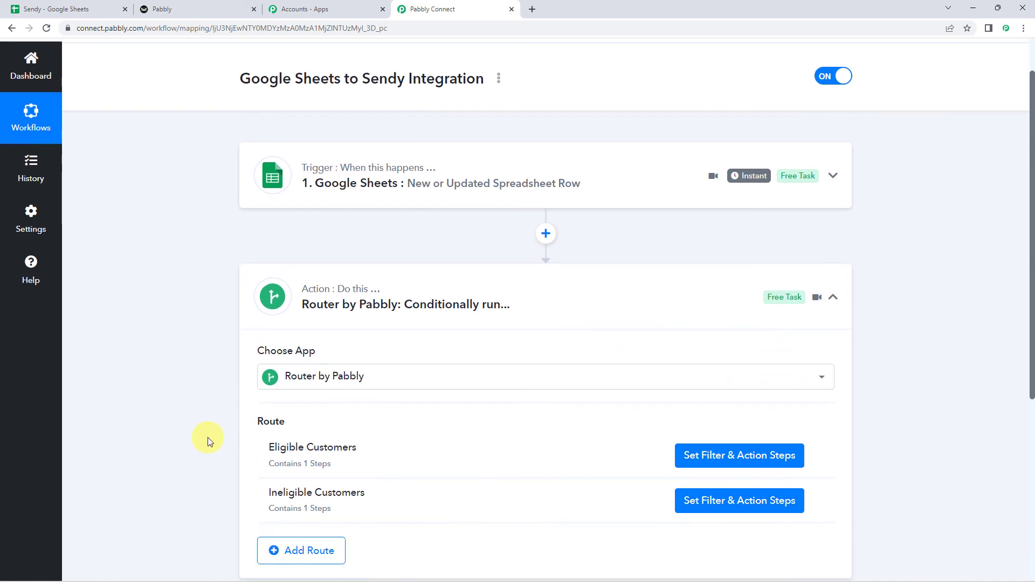
pyautogui.moveTo(296, 439)
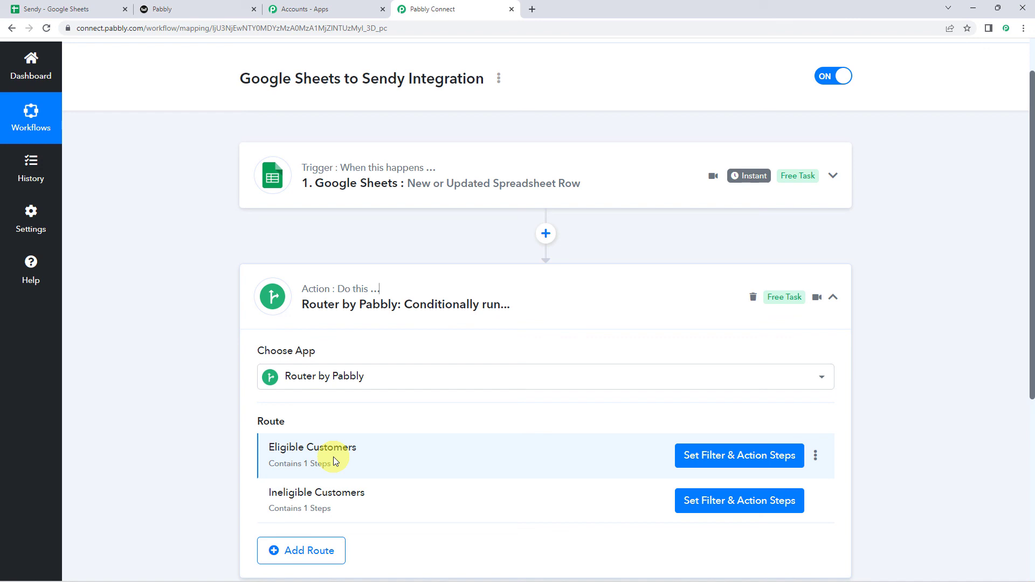
pyautogui.moveTo(348, 496)
pyautogui.scroll(-1, 188, 359)
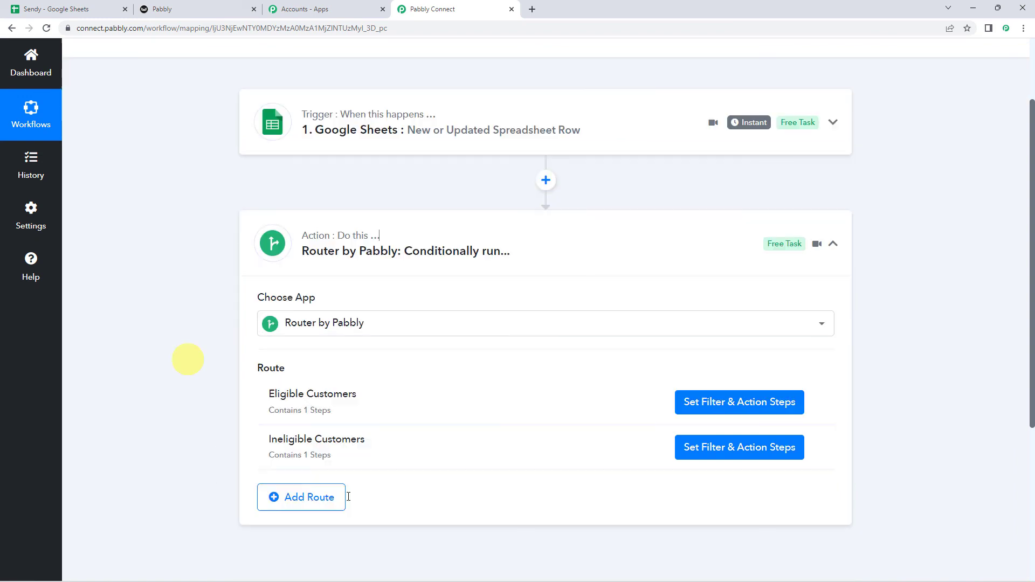
pyautogui.scroll(2, 187, 359)
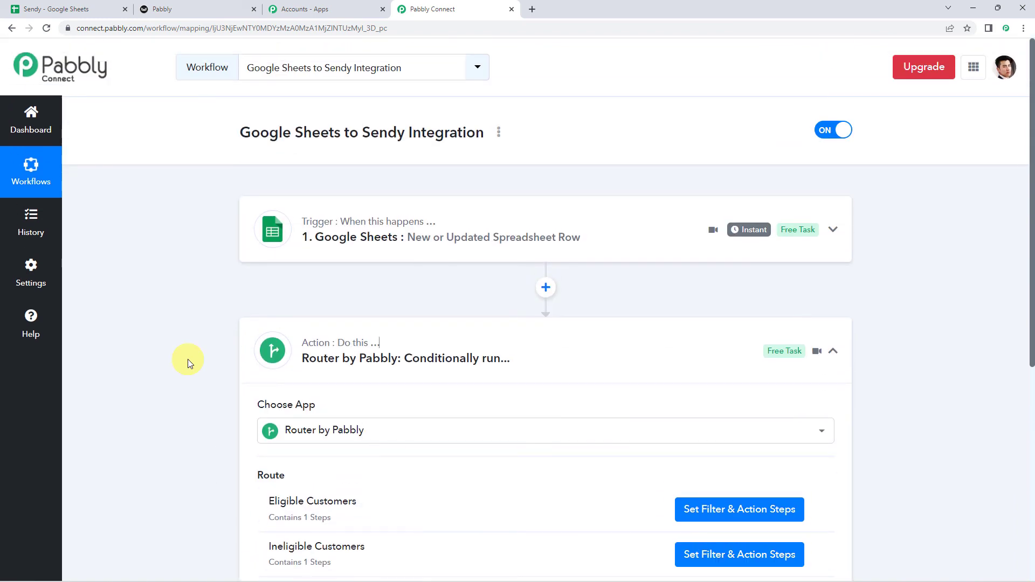